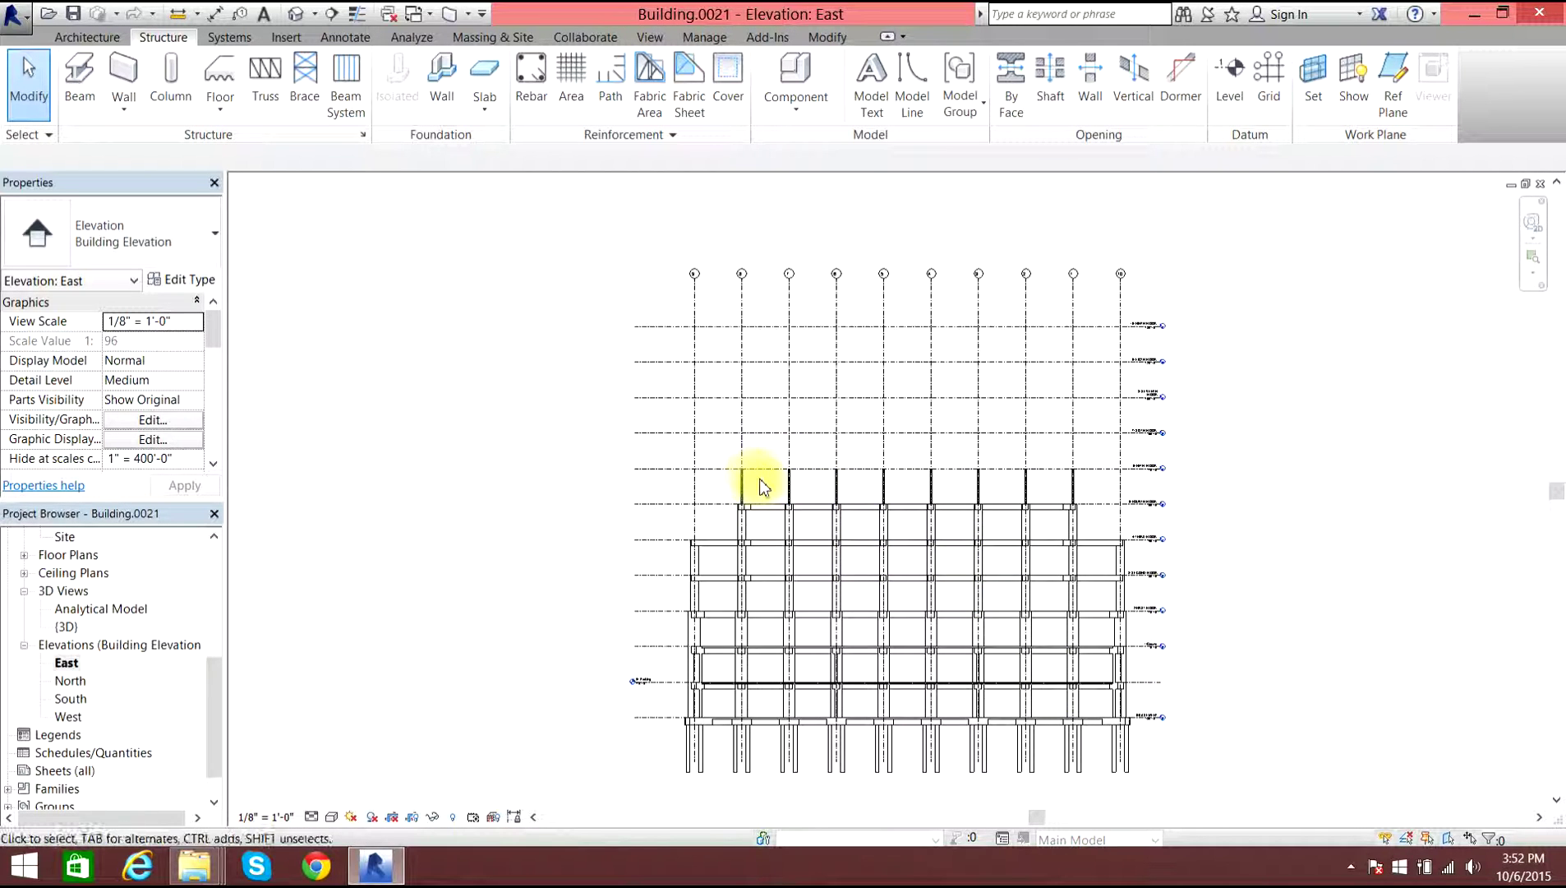
# Open the 6- FIFTH FLOOR structural plan from the Project Browser's Structural Plans list.
pyautogui.scroll(5, 760, 486)
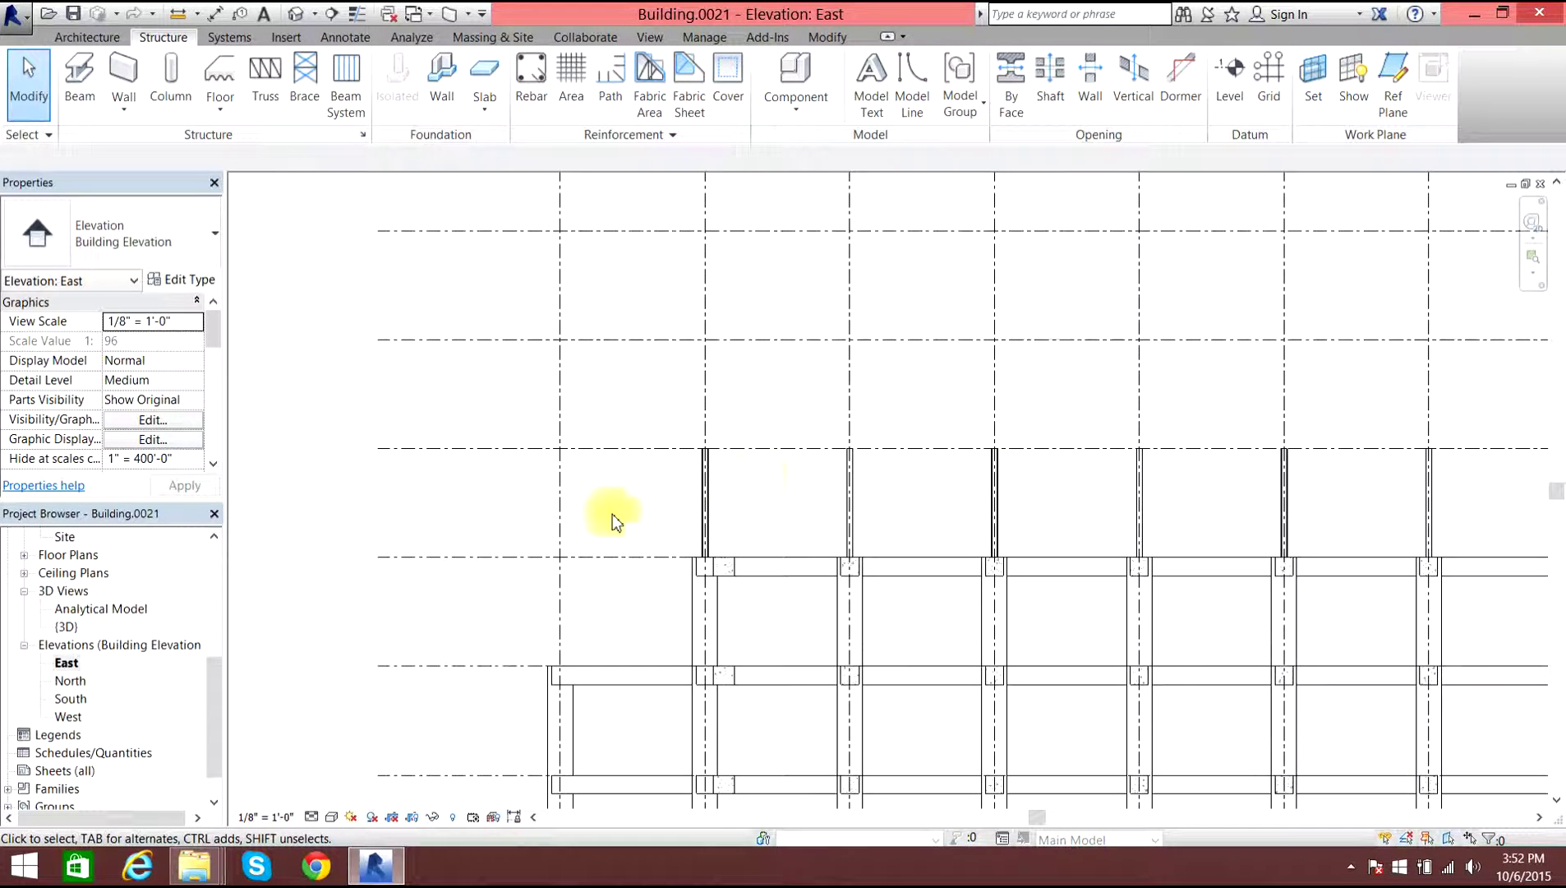
pyautogui.scroll(4, 725, 506)
pyautogui.scroll(-5, 725, 504)
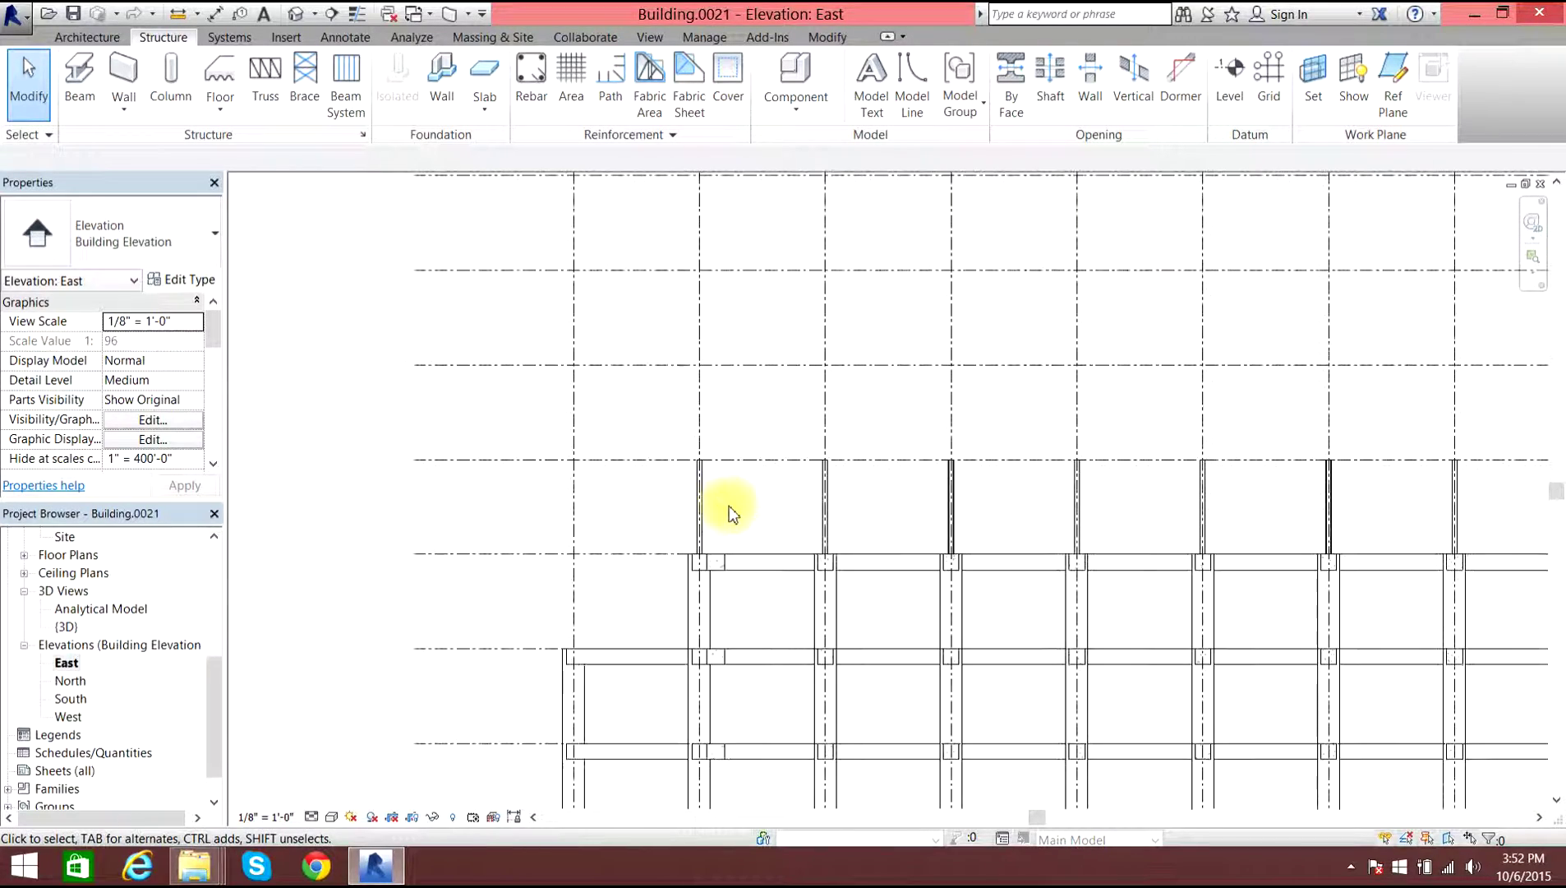
pyautogui.scroll(-4, 1468, 499)
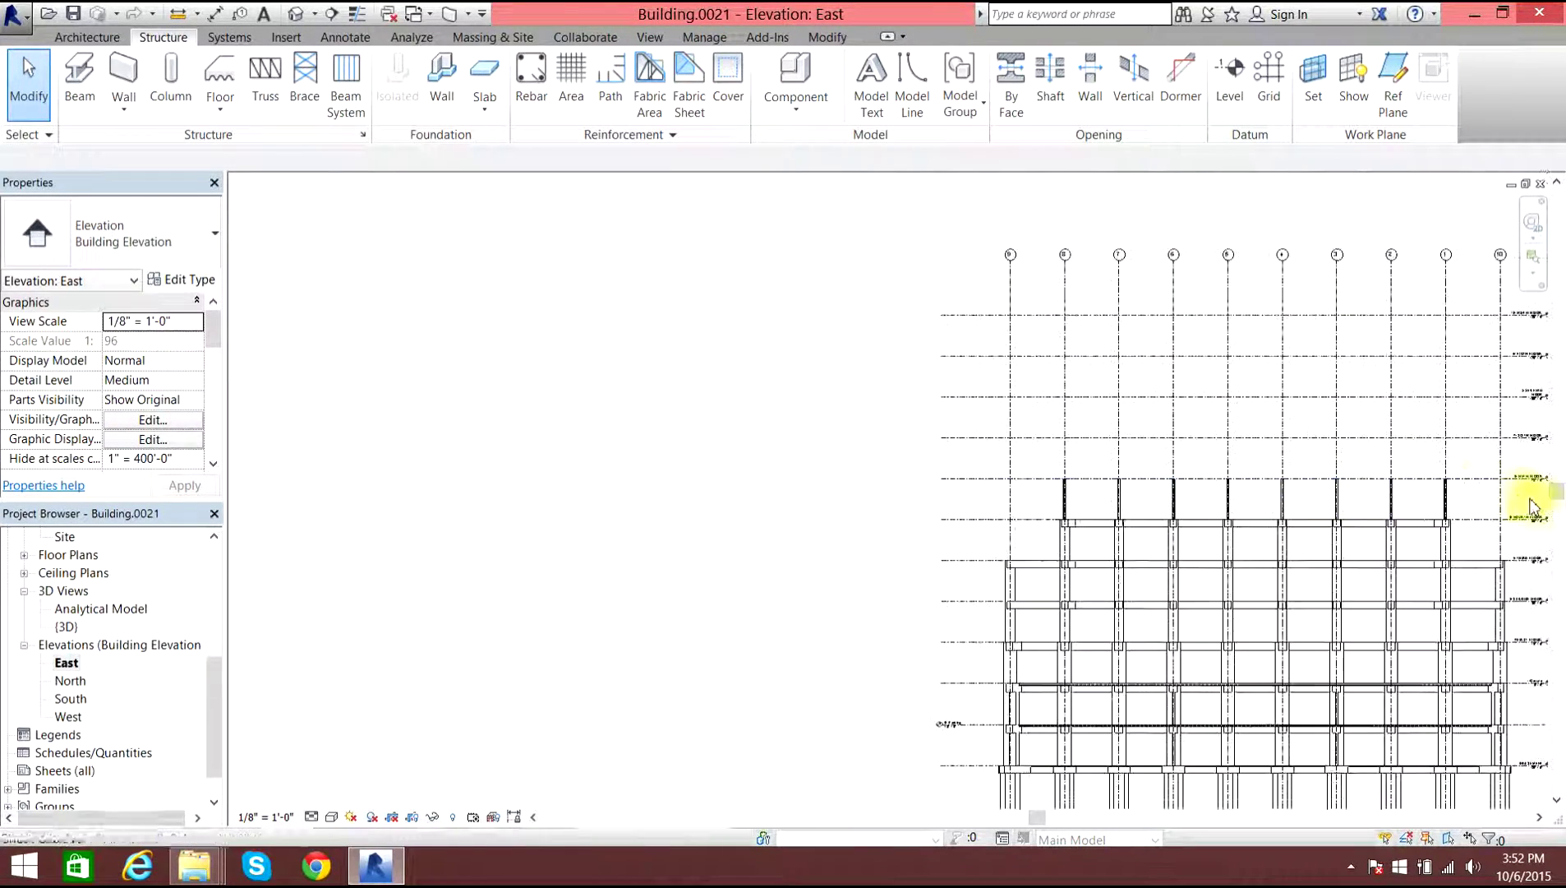
pyautogui.scroll(4, 1530, 506)
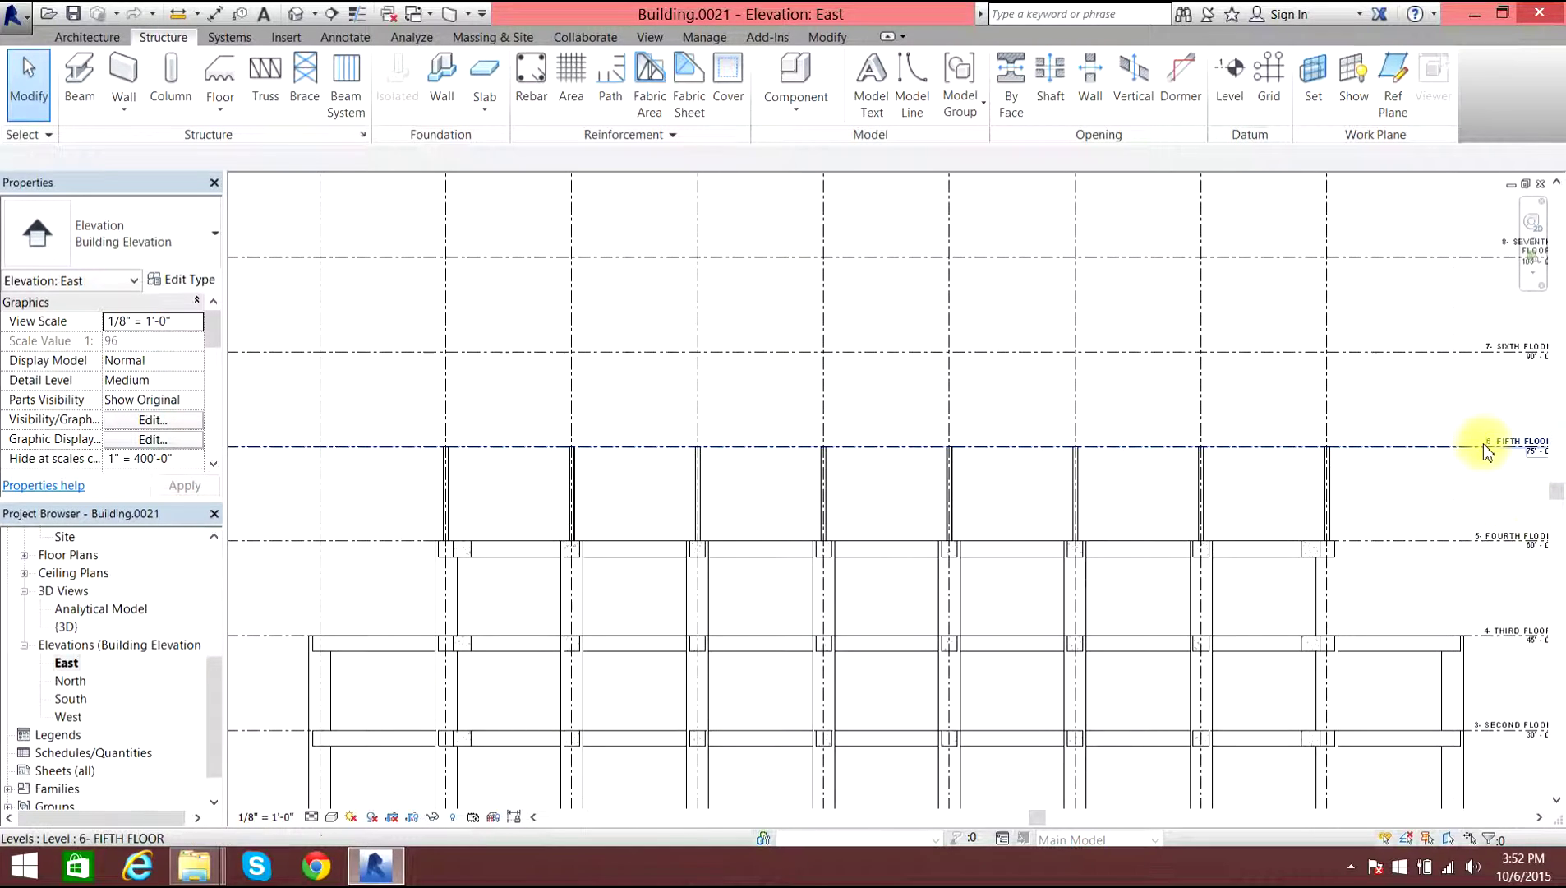
pyautogui.scroll(-3, 888, 552)
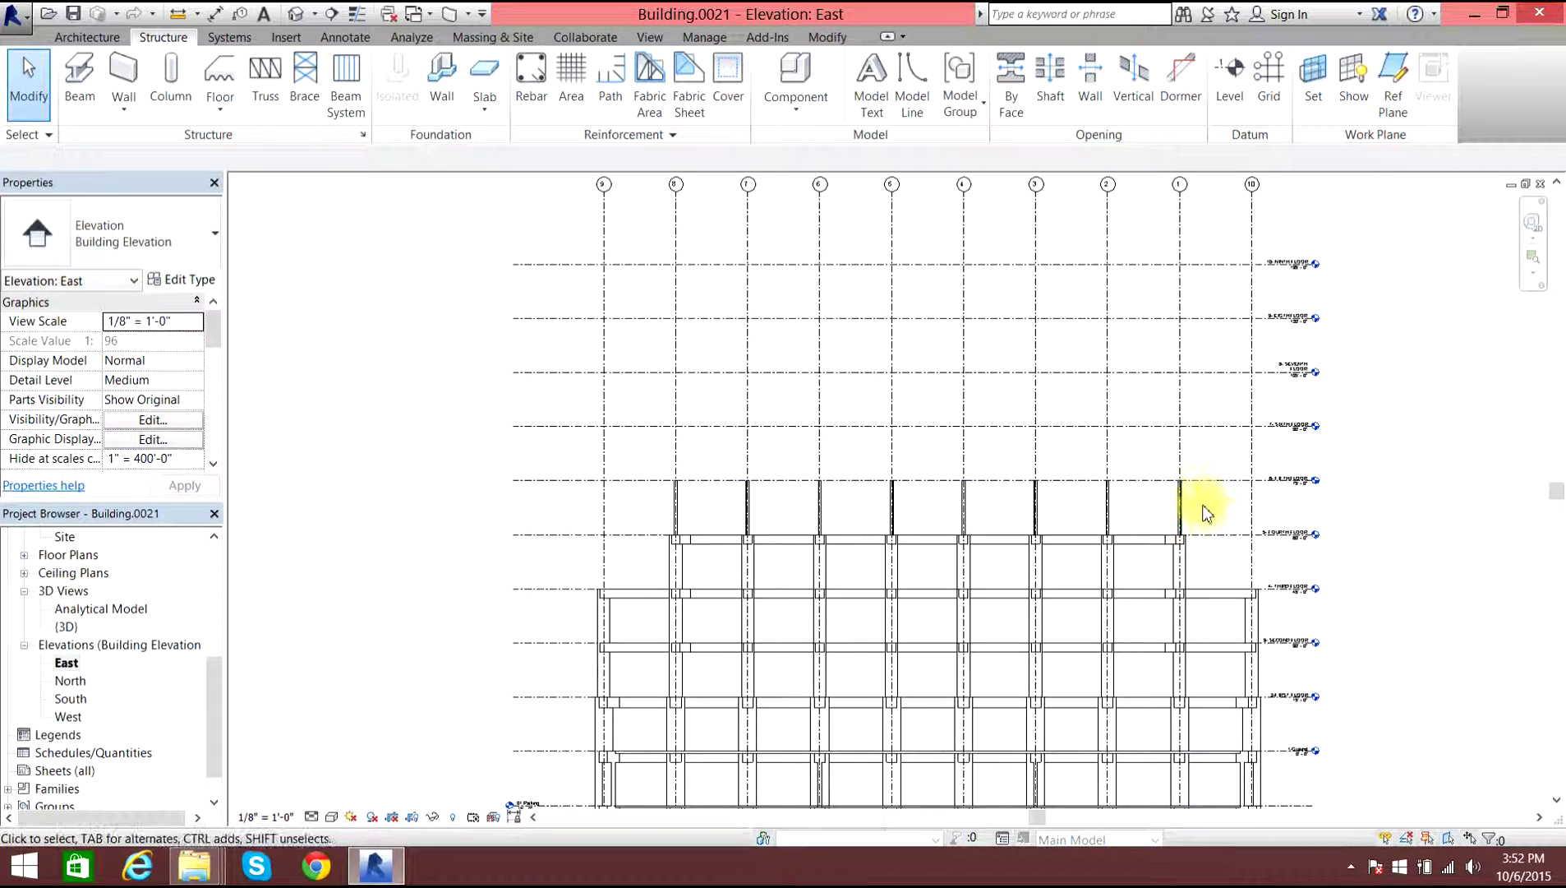
pyautogui.scroll(-2, 1196, 501)
pyautogui.scroll(3, 1195, 503)
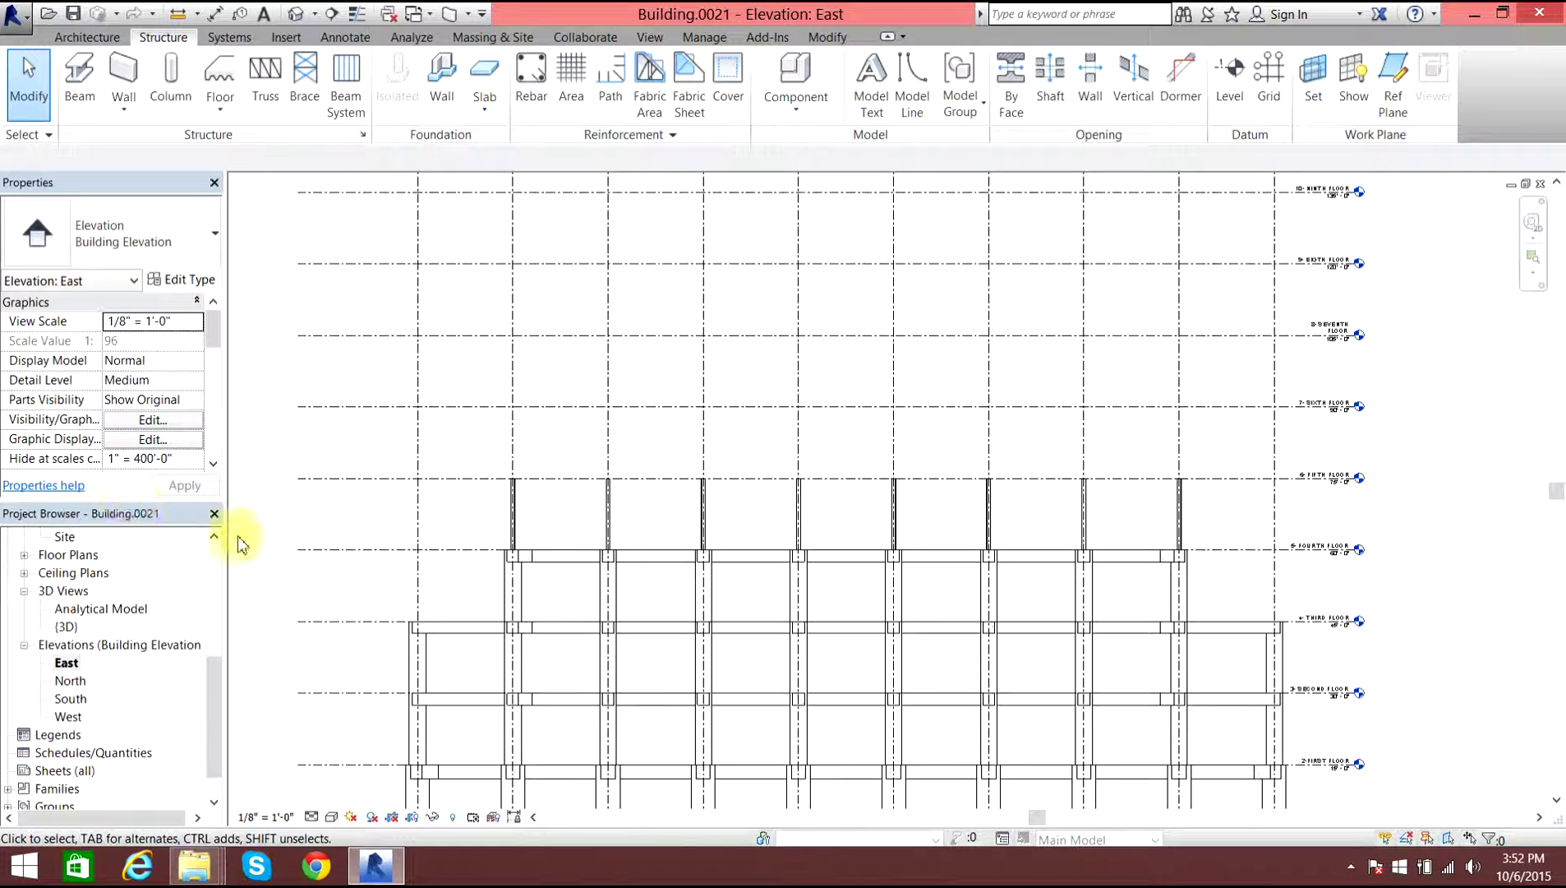
pyautogui.click(218, 575)
pyautogui.doubleClick(115, 698)
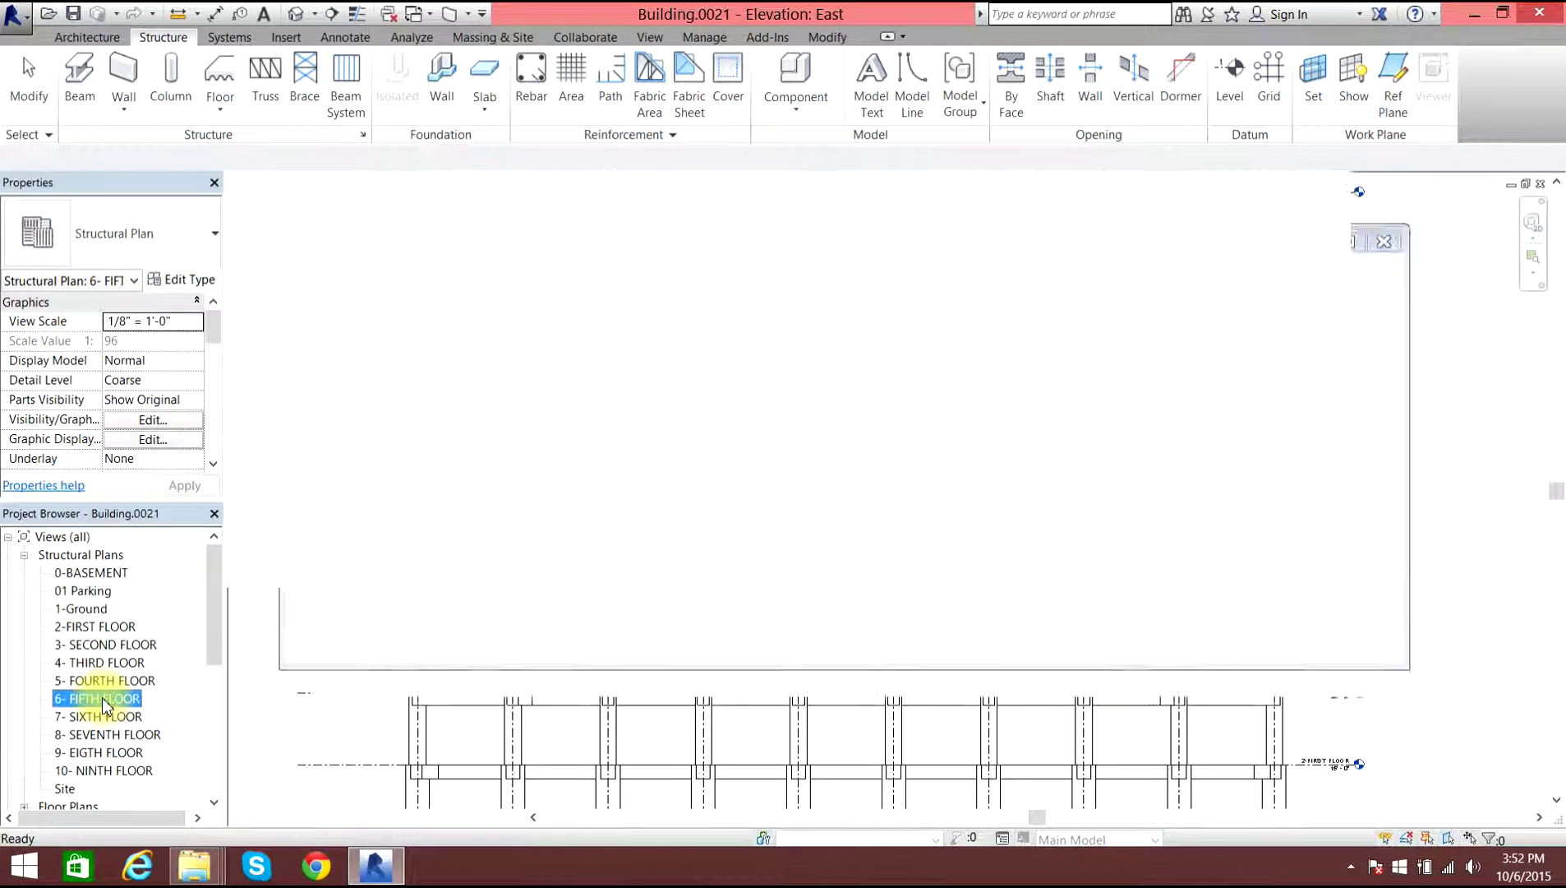
# Zoom to the grid, start the Beam tool and open the beam Type Selector.
pyautogui.scroll(5, 750, 369)
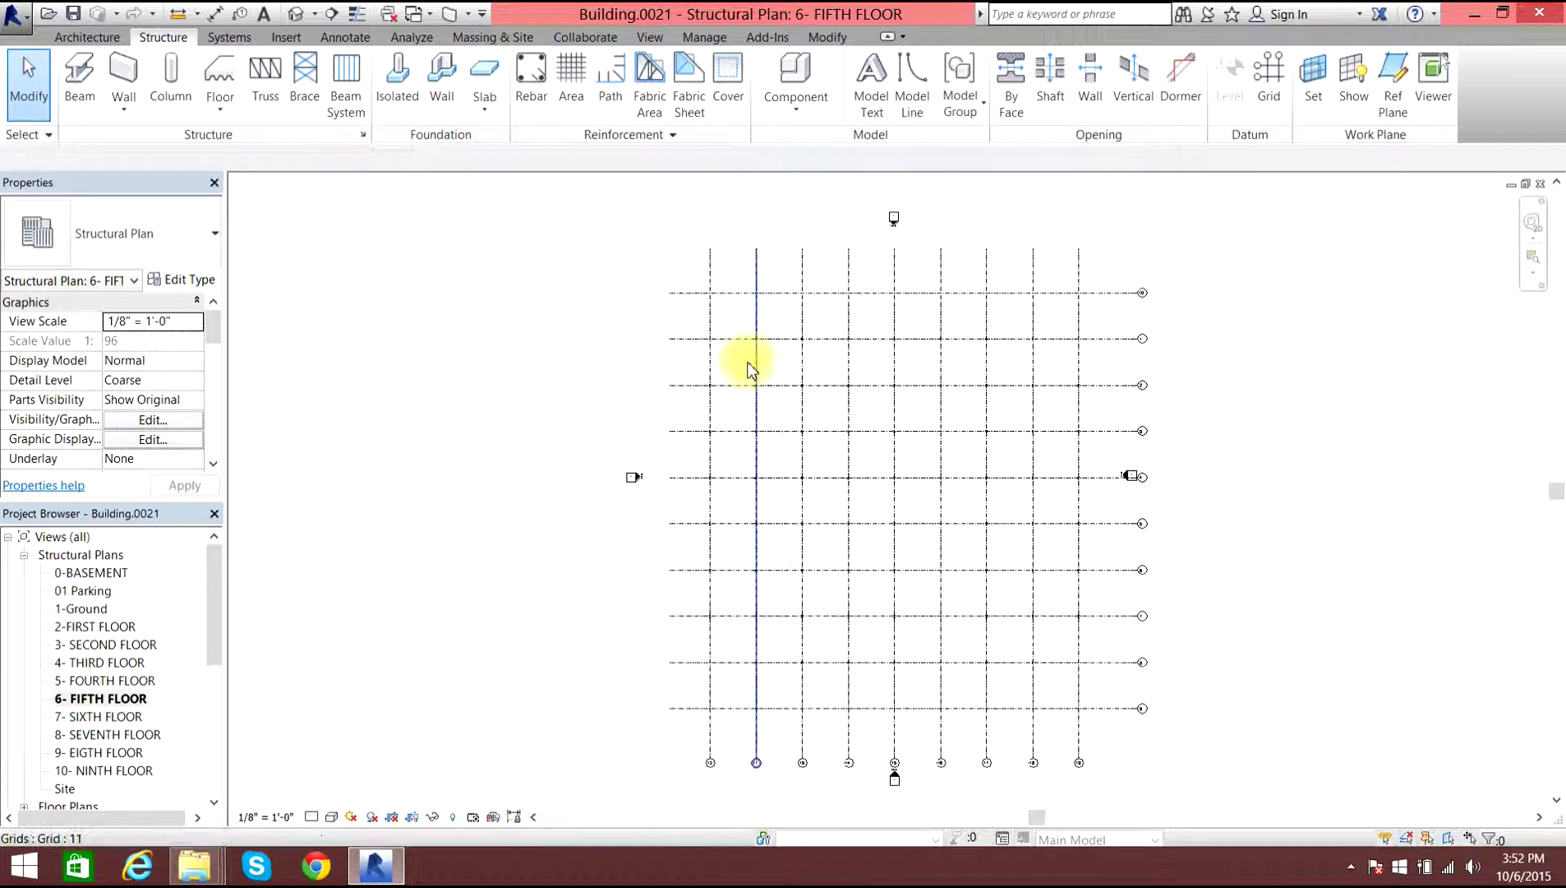
pyautogui.scroll(5, 749, 358)
pyautogui.scroll(-4, 807, 444)
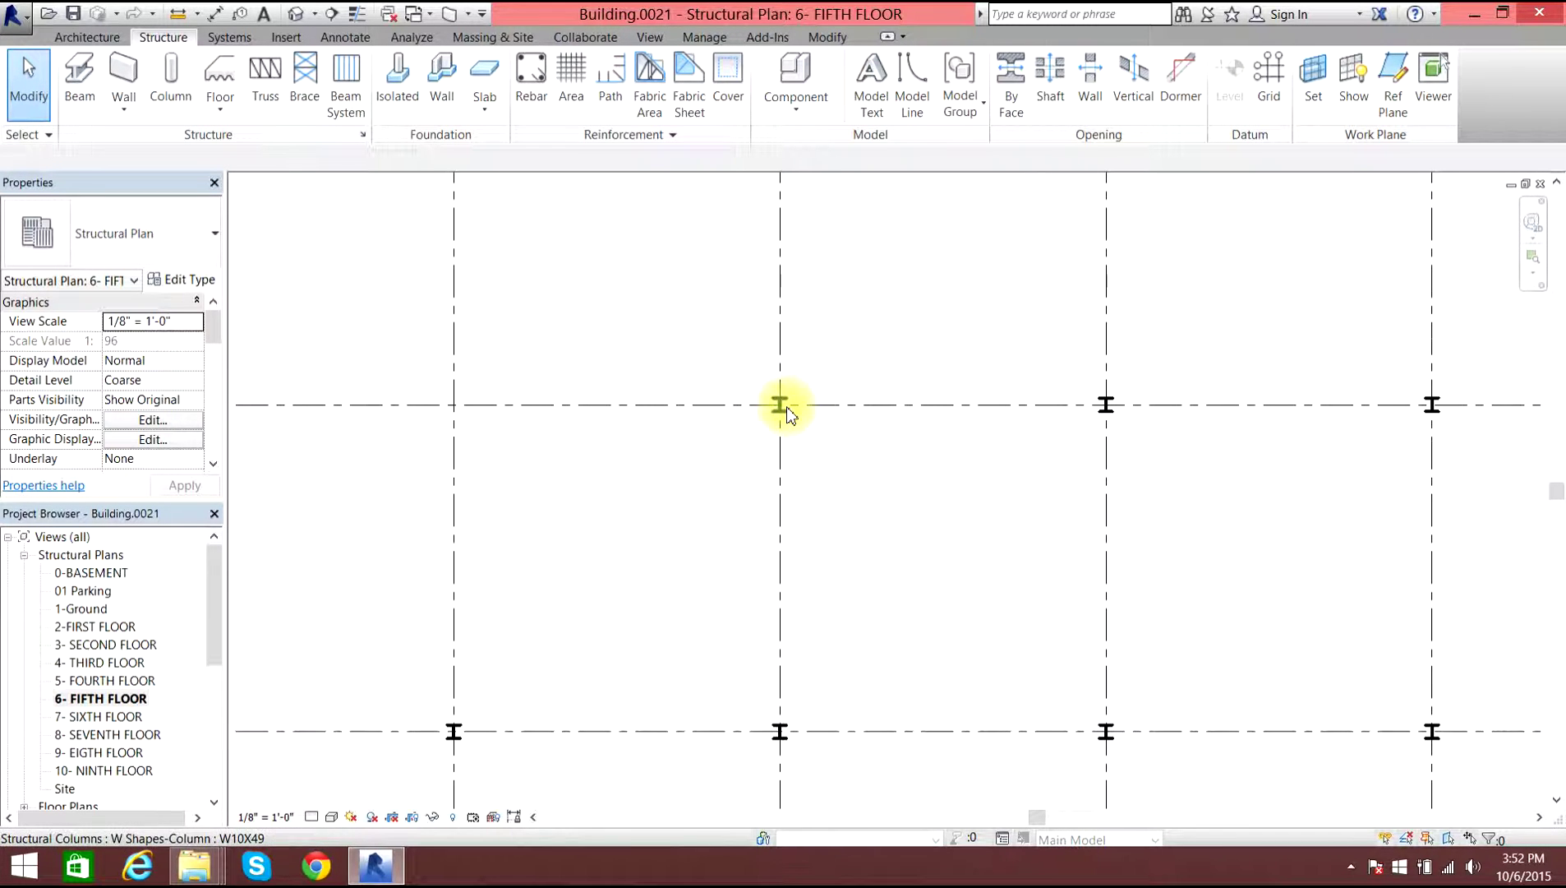
pyautogui.scroll(-6, 702, 453)
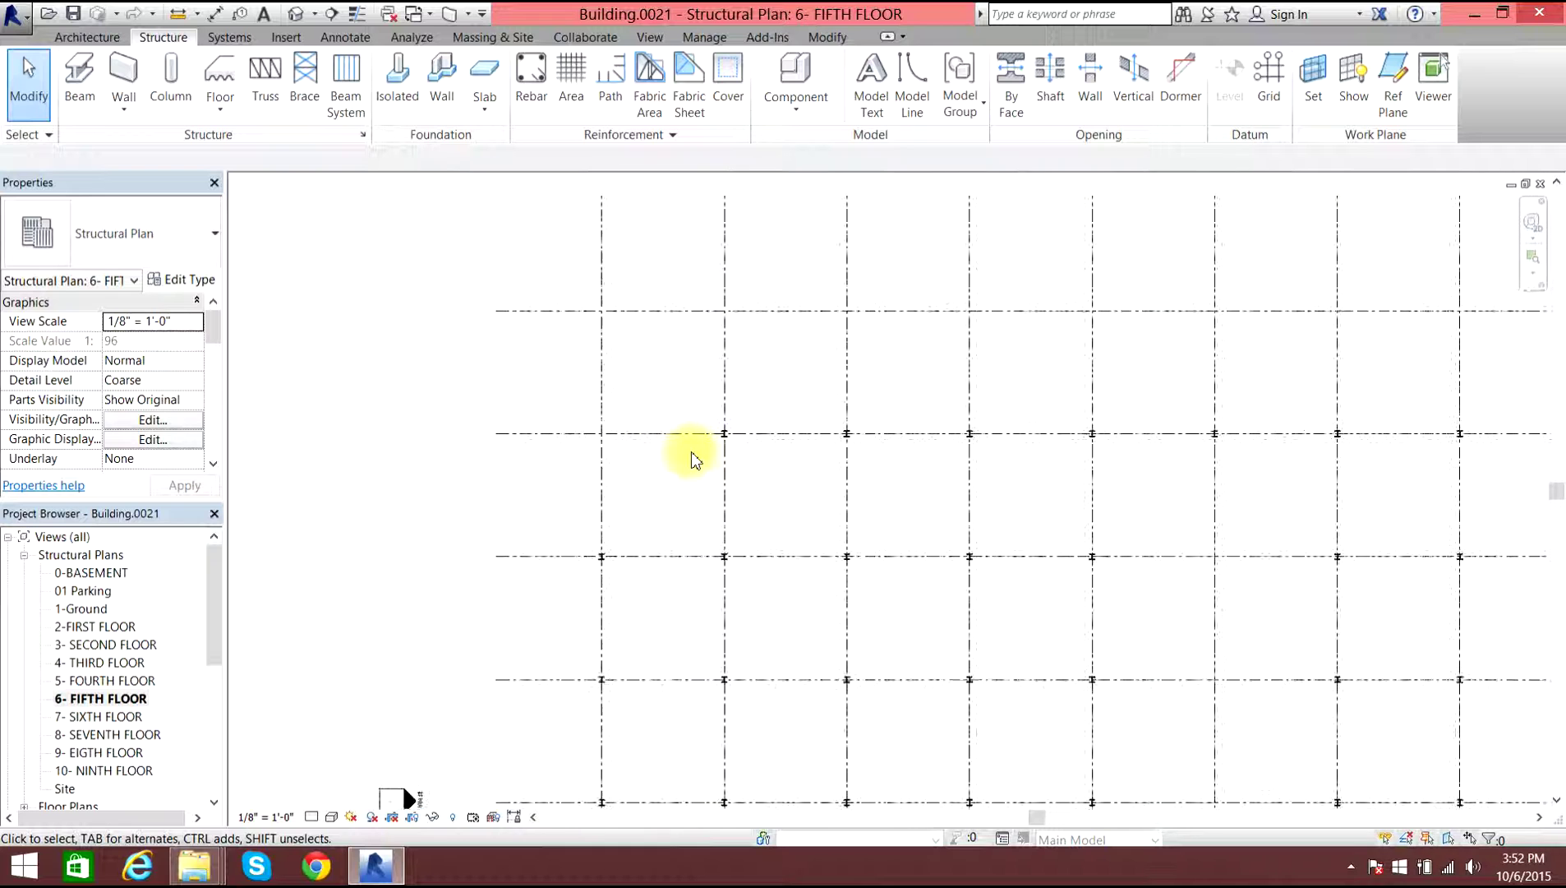
pyautogui.scroll(3, 1201, 452)
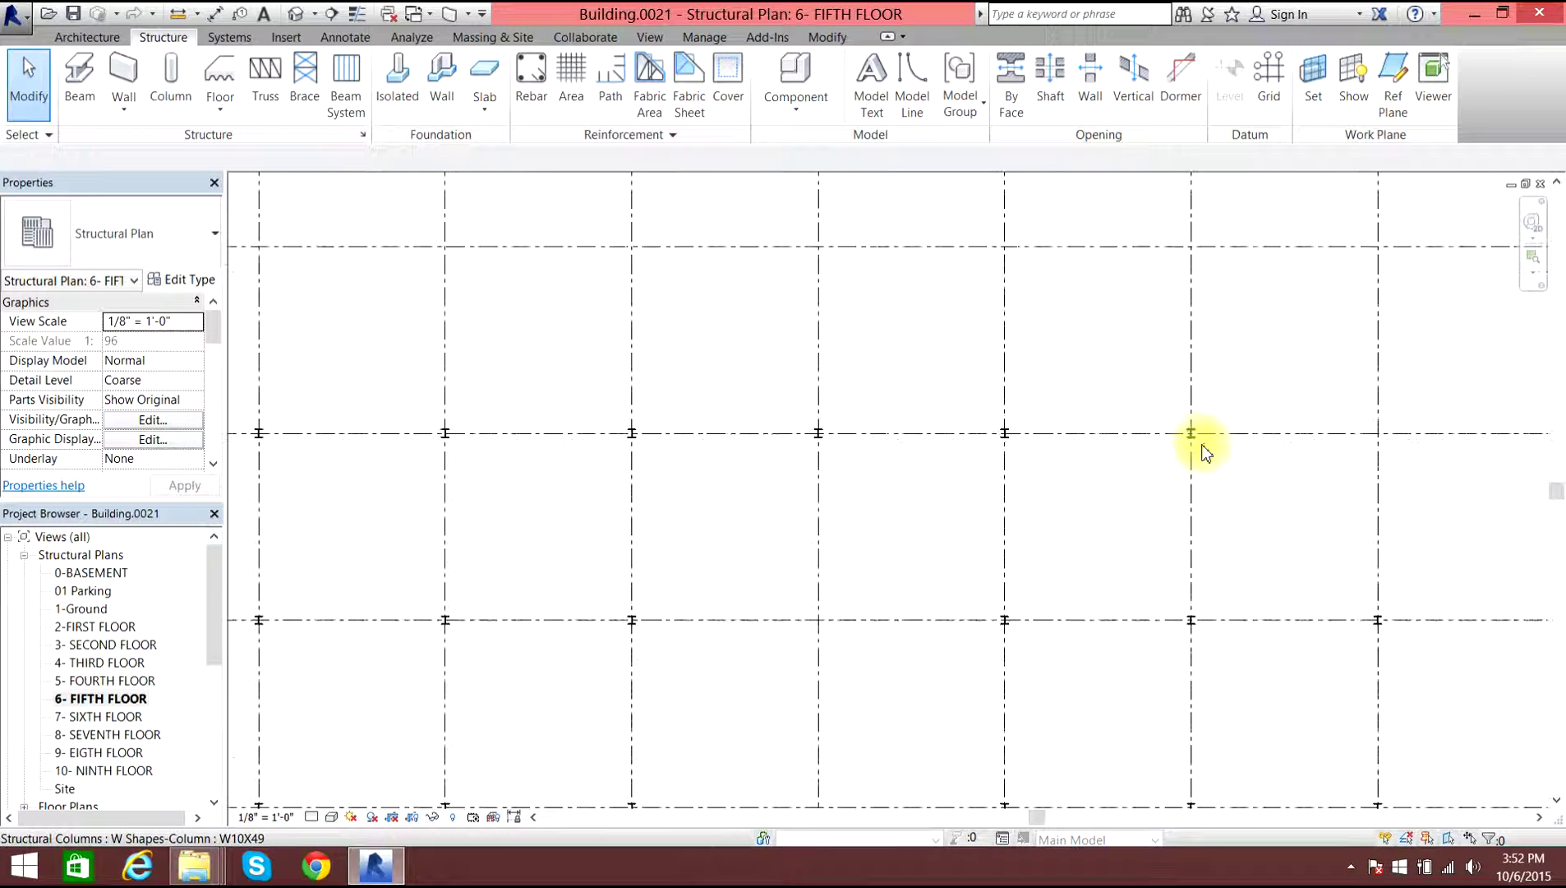
pyautogui.scroll(-1, 1202, 448)
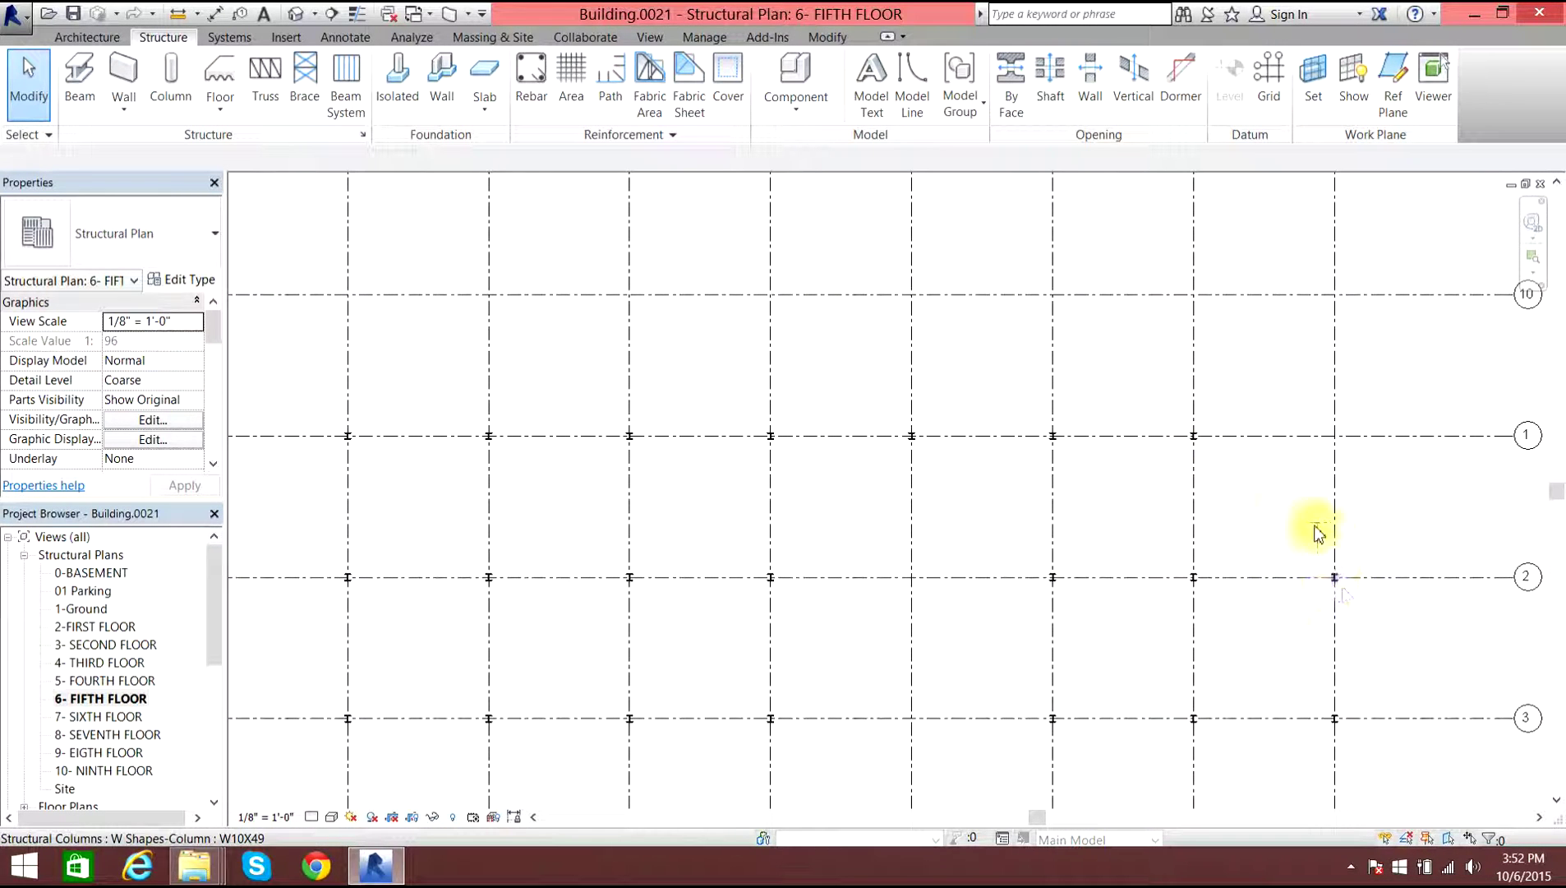
pyautogui.scroll(-1, 599, 460)
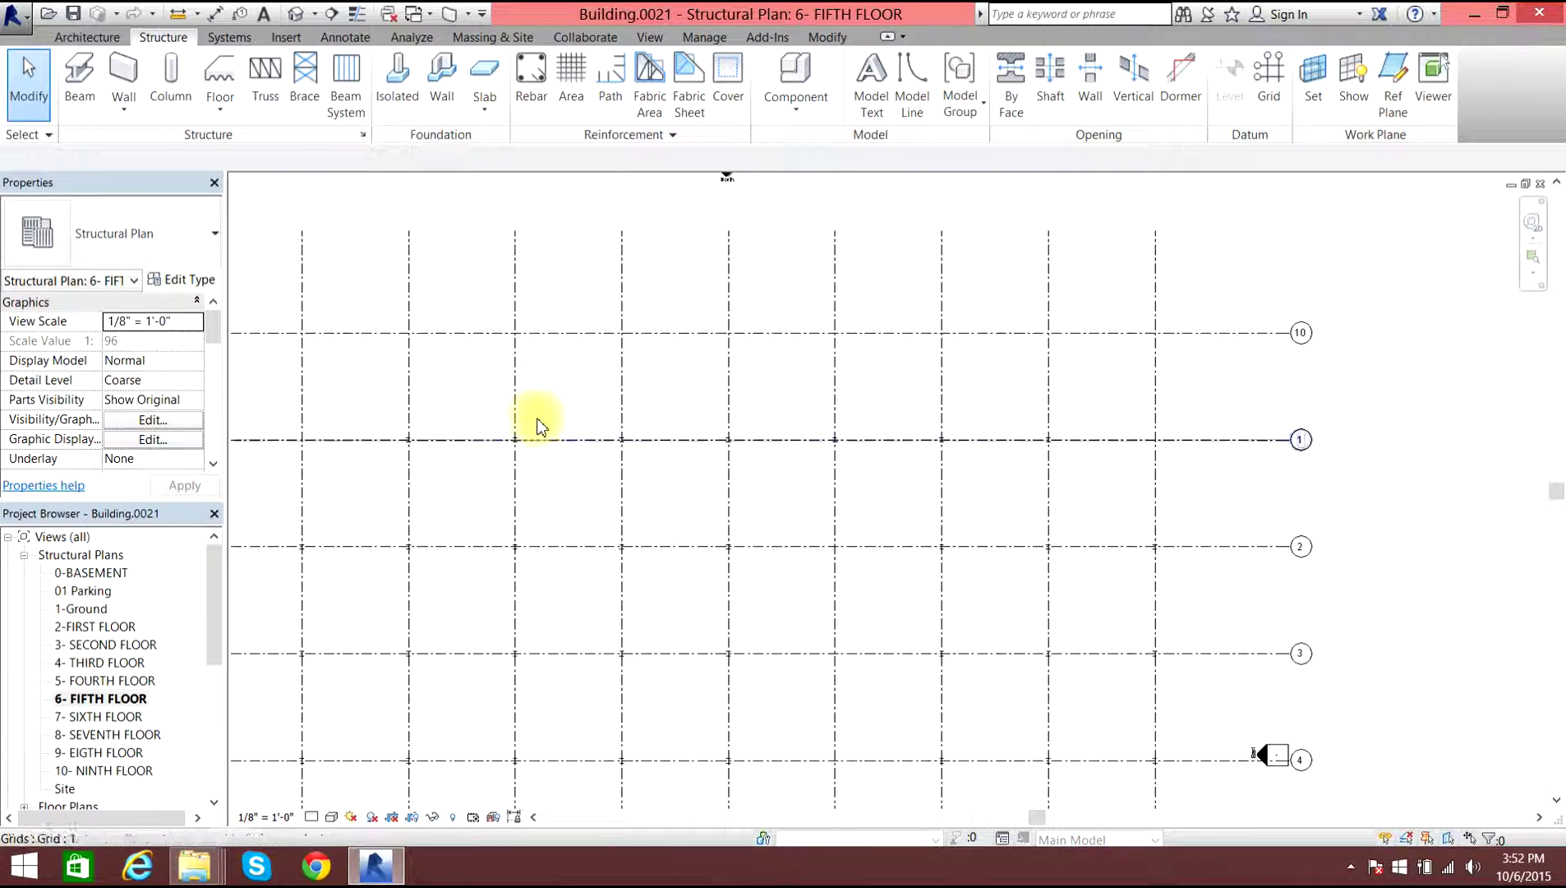
pyautogui.click(79, 82)
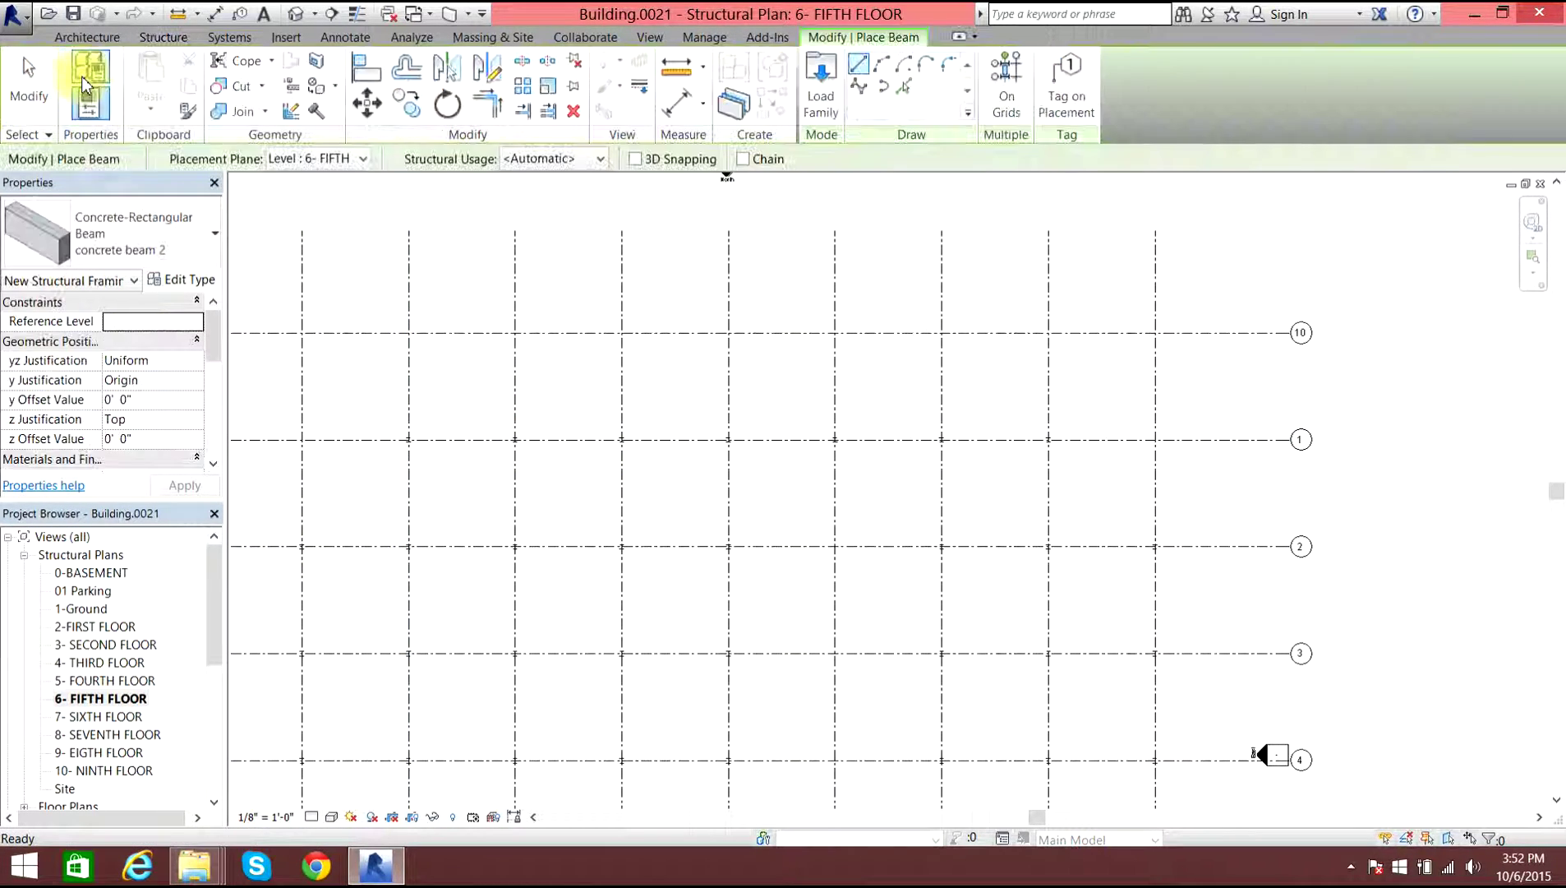
pyautogui.click(129, 257)
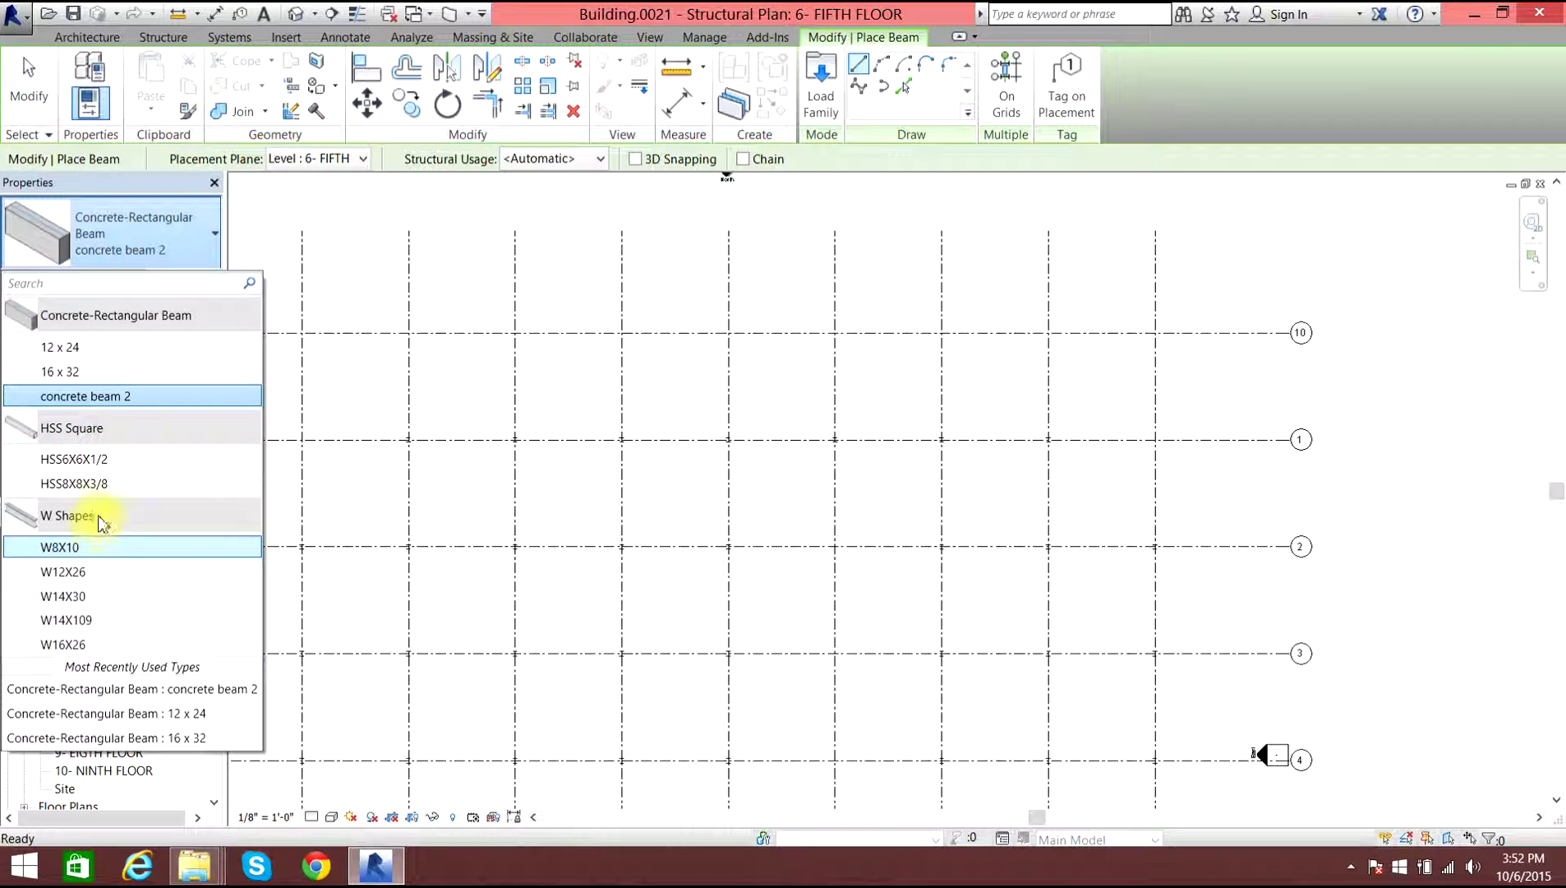
# In Load Family, browse Structural Framing > Steel > AISC 14.1 to reach the W Shapes family.
pyautogui.click(837, 126)
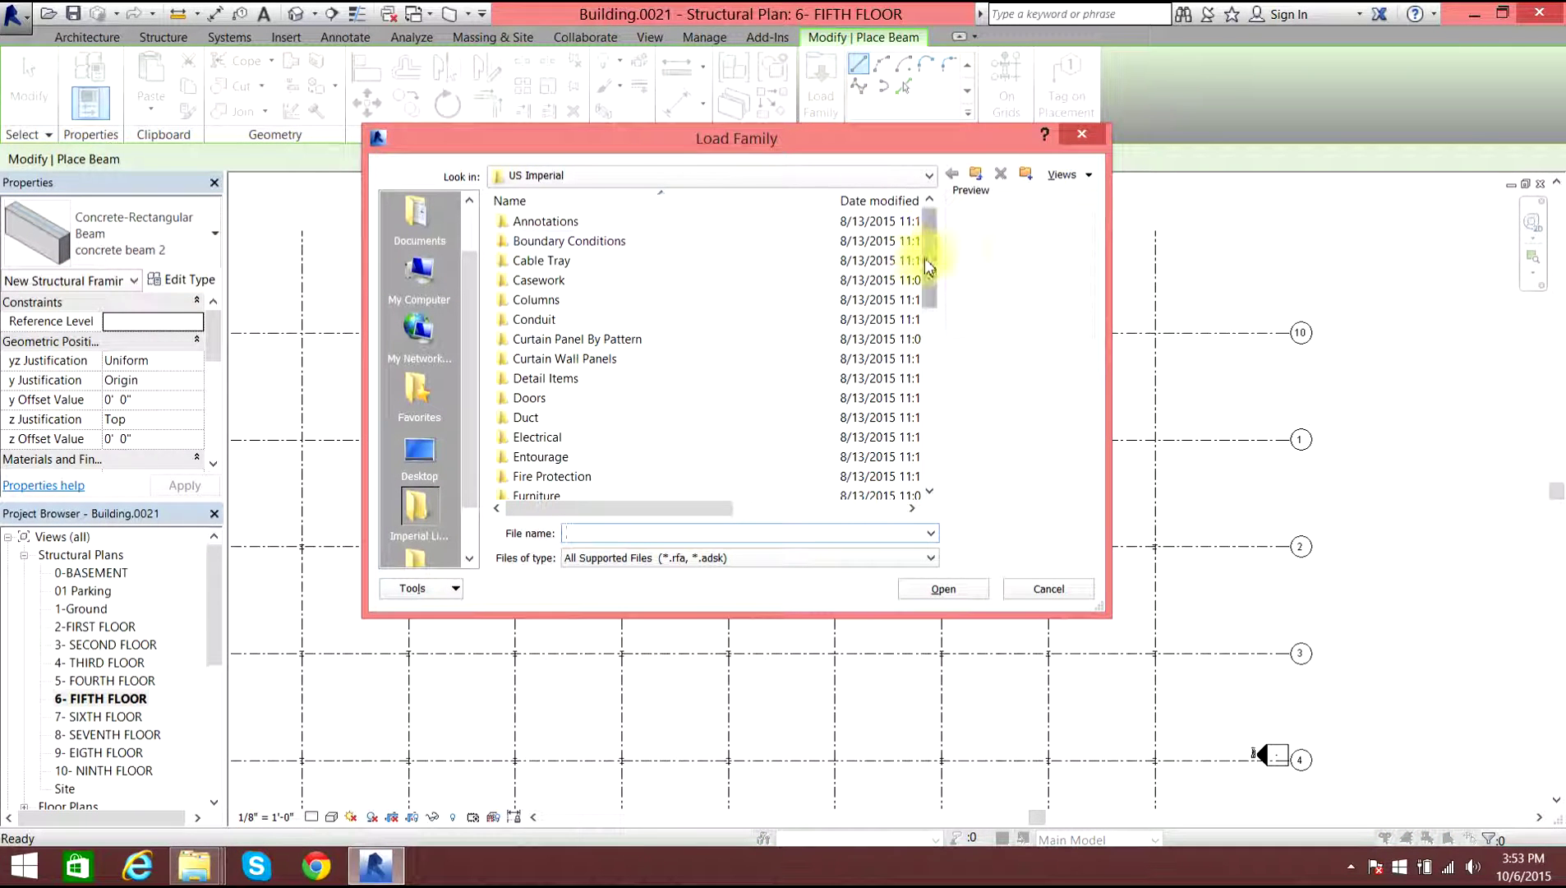
pyautogui.moveTo(931, 246); pyautogui.dragTo(901, 458)
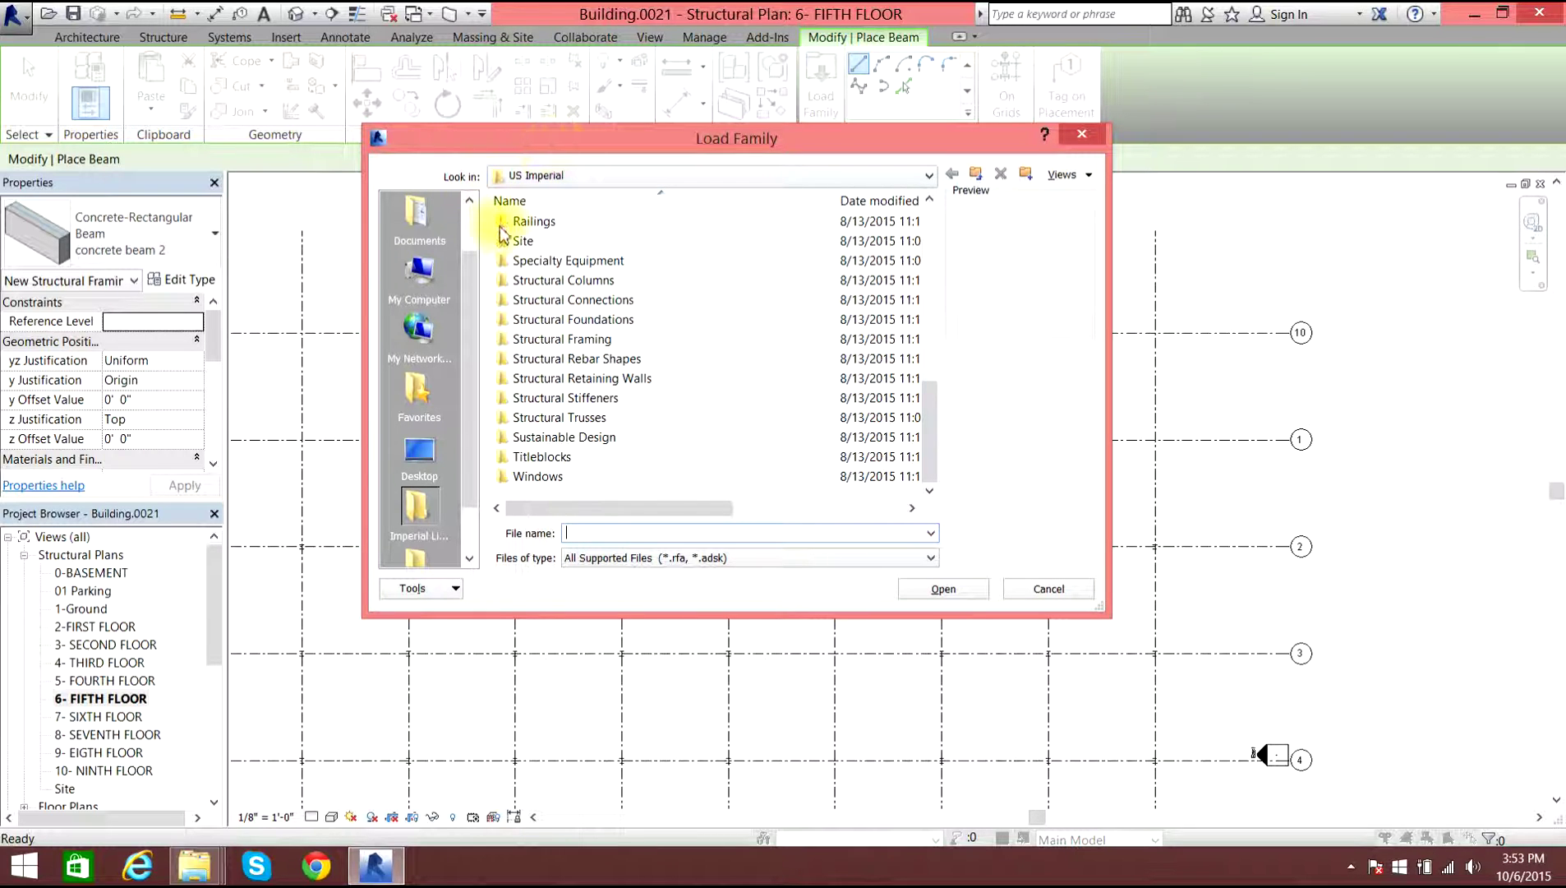
pyautogui.doubleClick(590, 339)
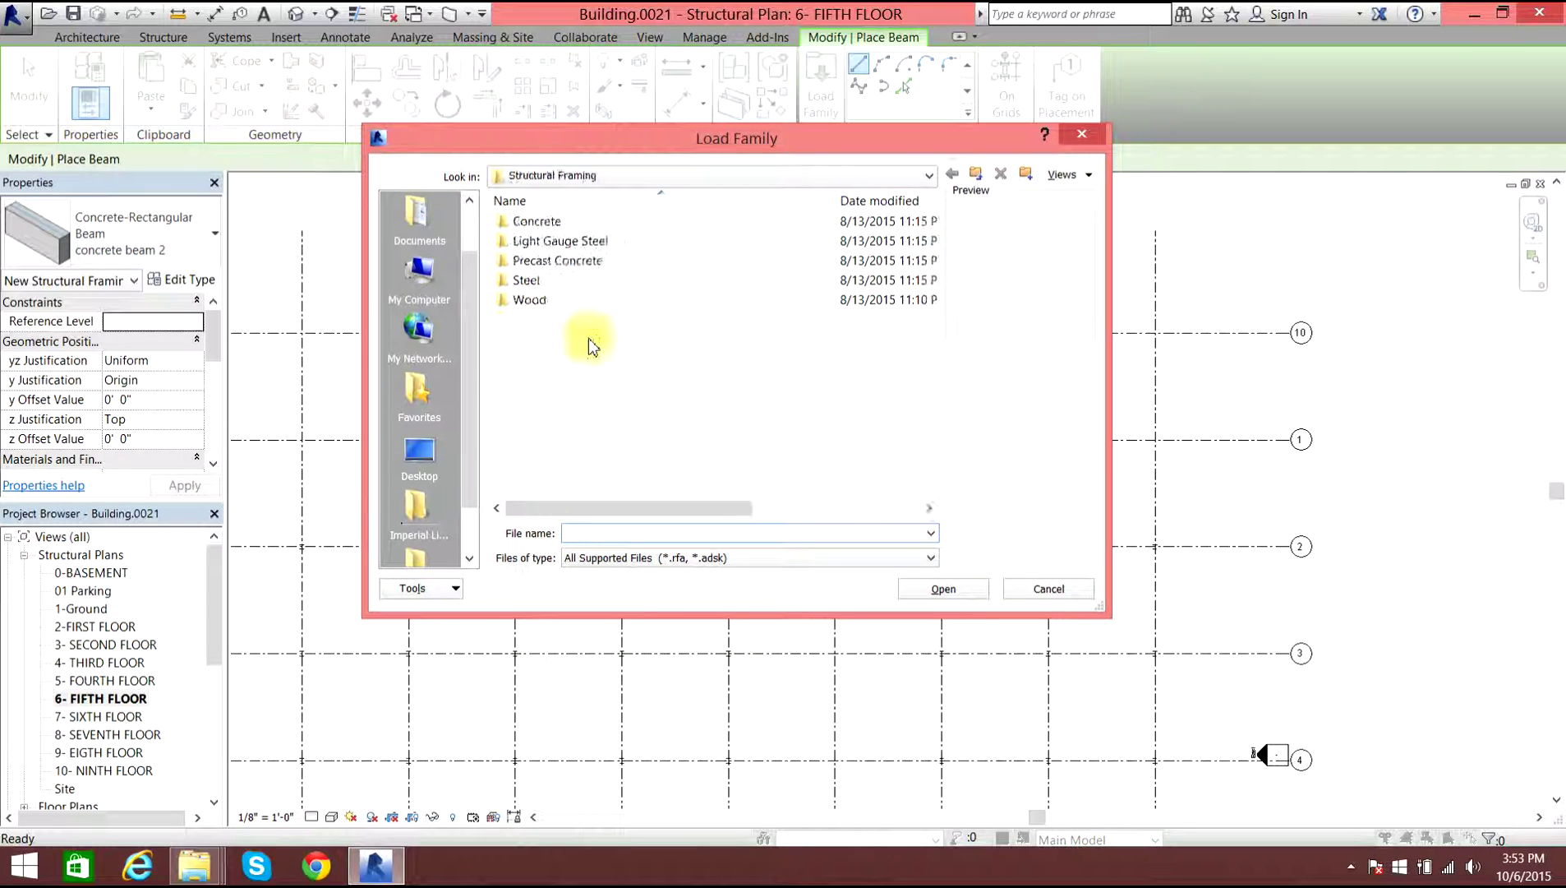
pyautogui.doubleClick(530, 281)
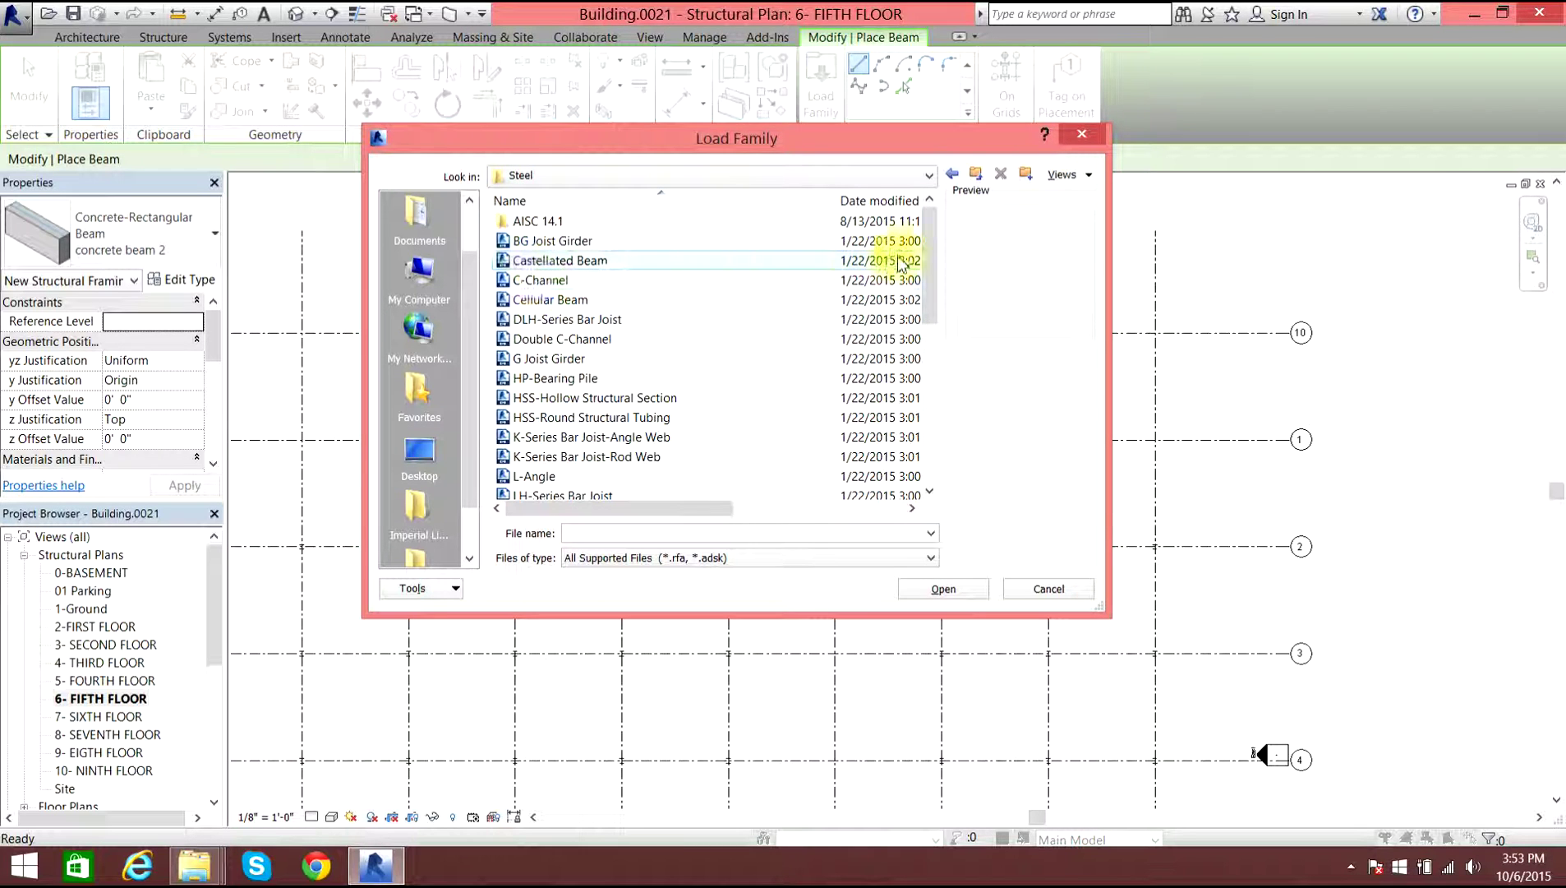
pyautogui.moveTo(934, 263); pyautogui.dragTo(937, 448)
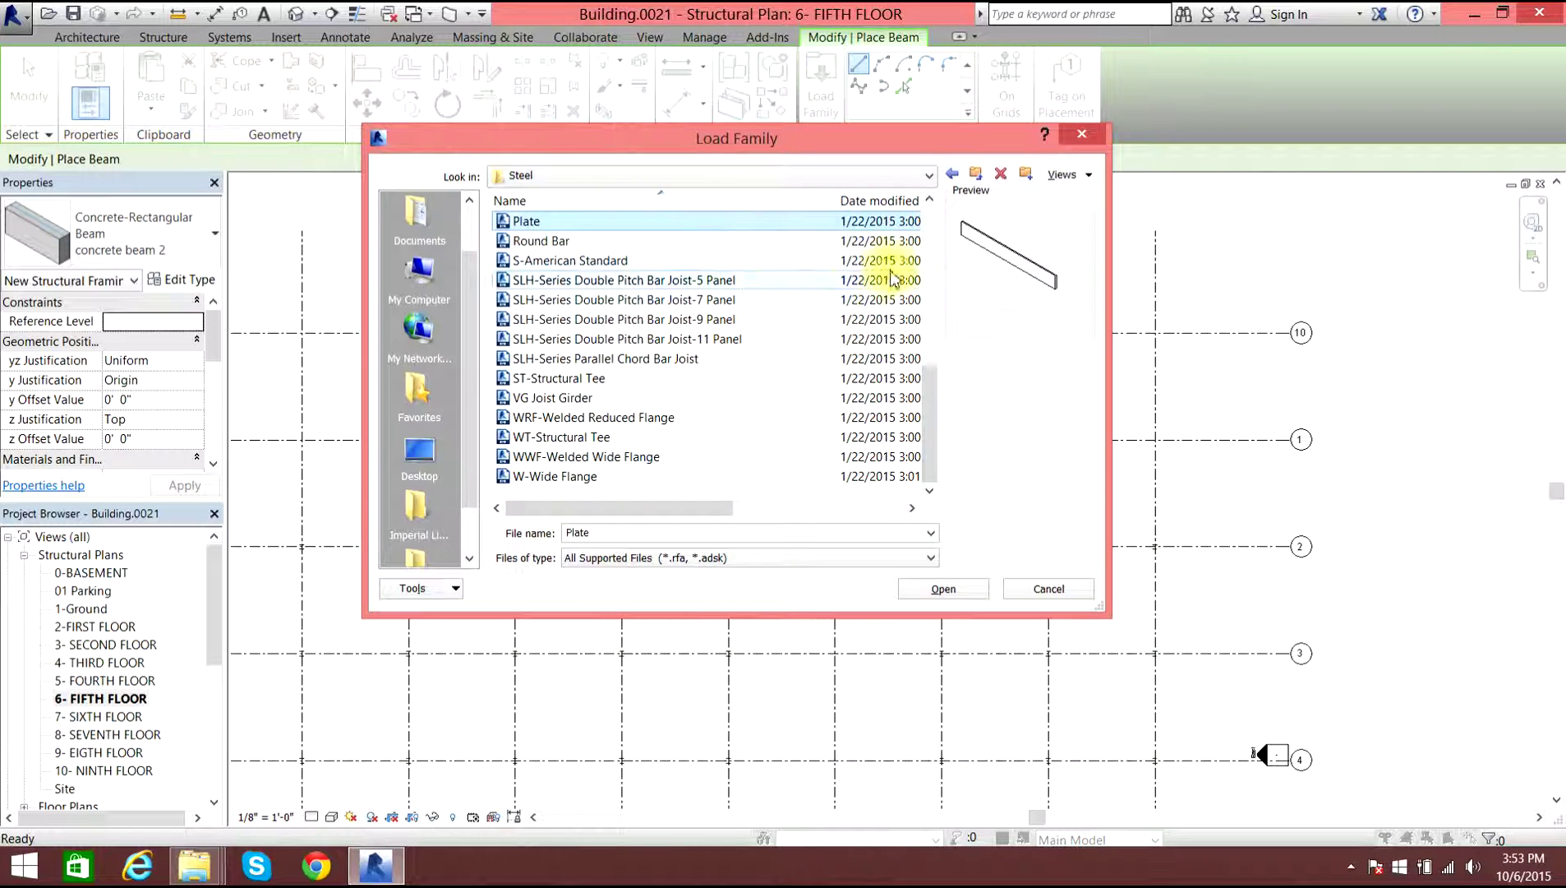
pyautogui.click(929, 248)
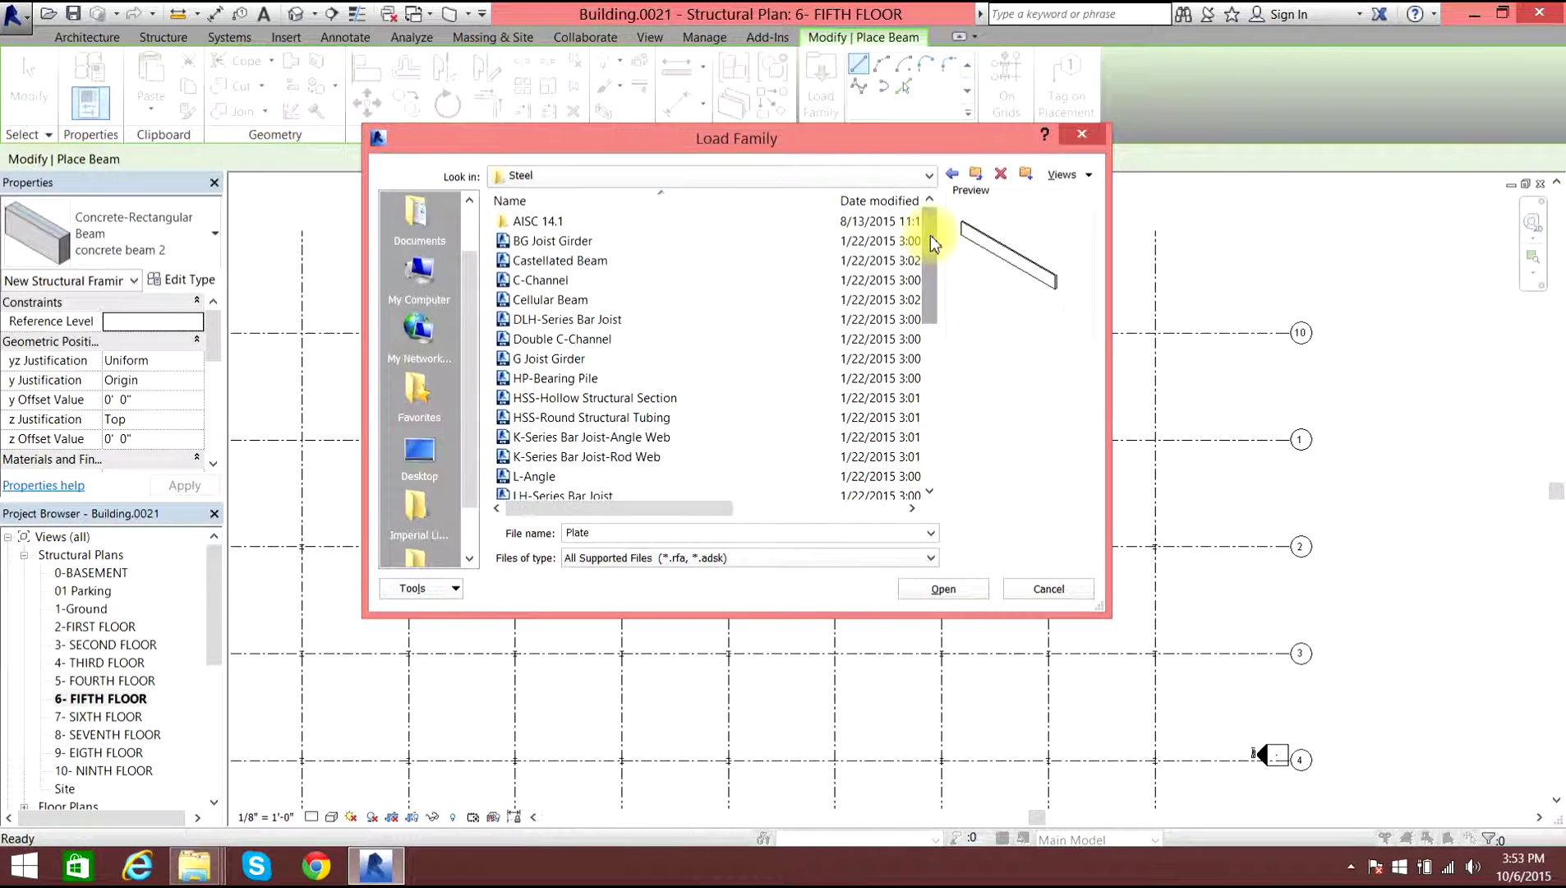
pyautogui.doubleClick(534, 220)
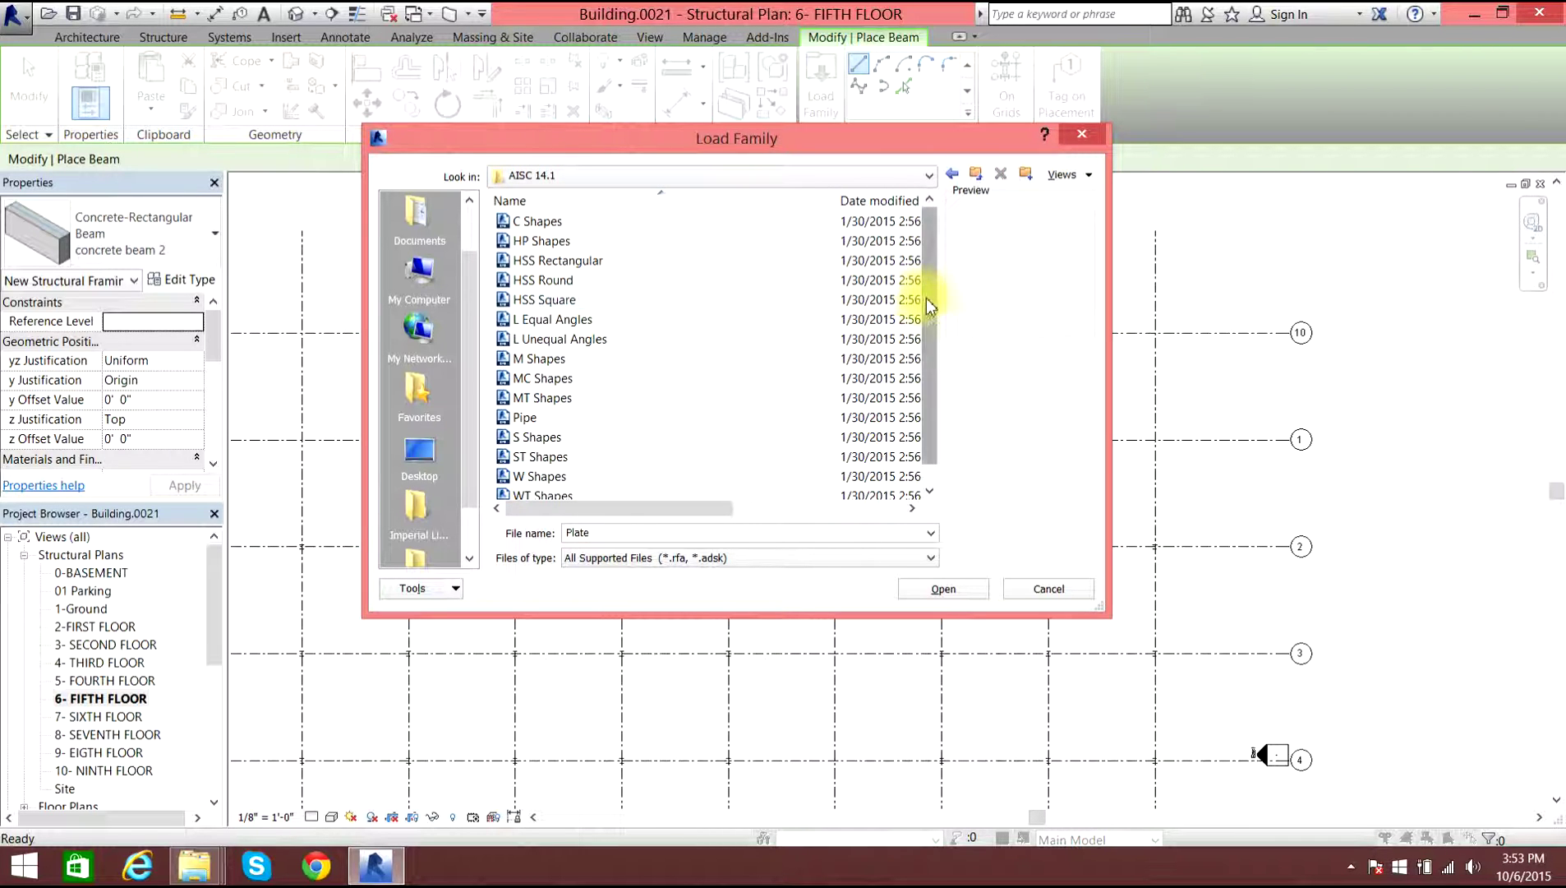
pyautogui.moveTo(920, 287); pyautogui.dragTo(919, 426)
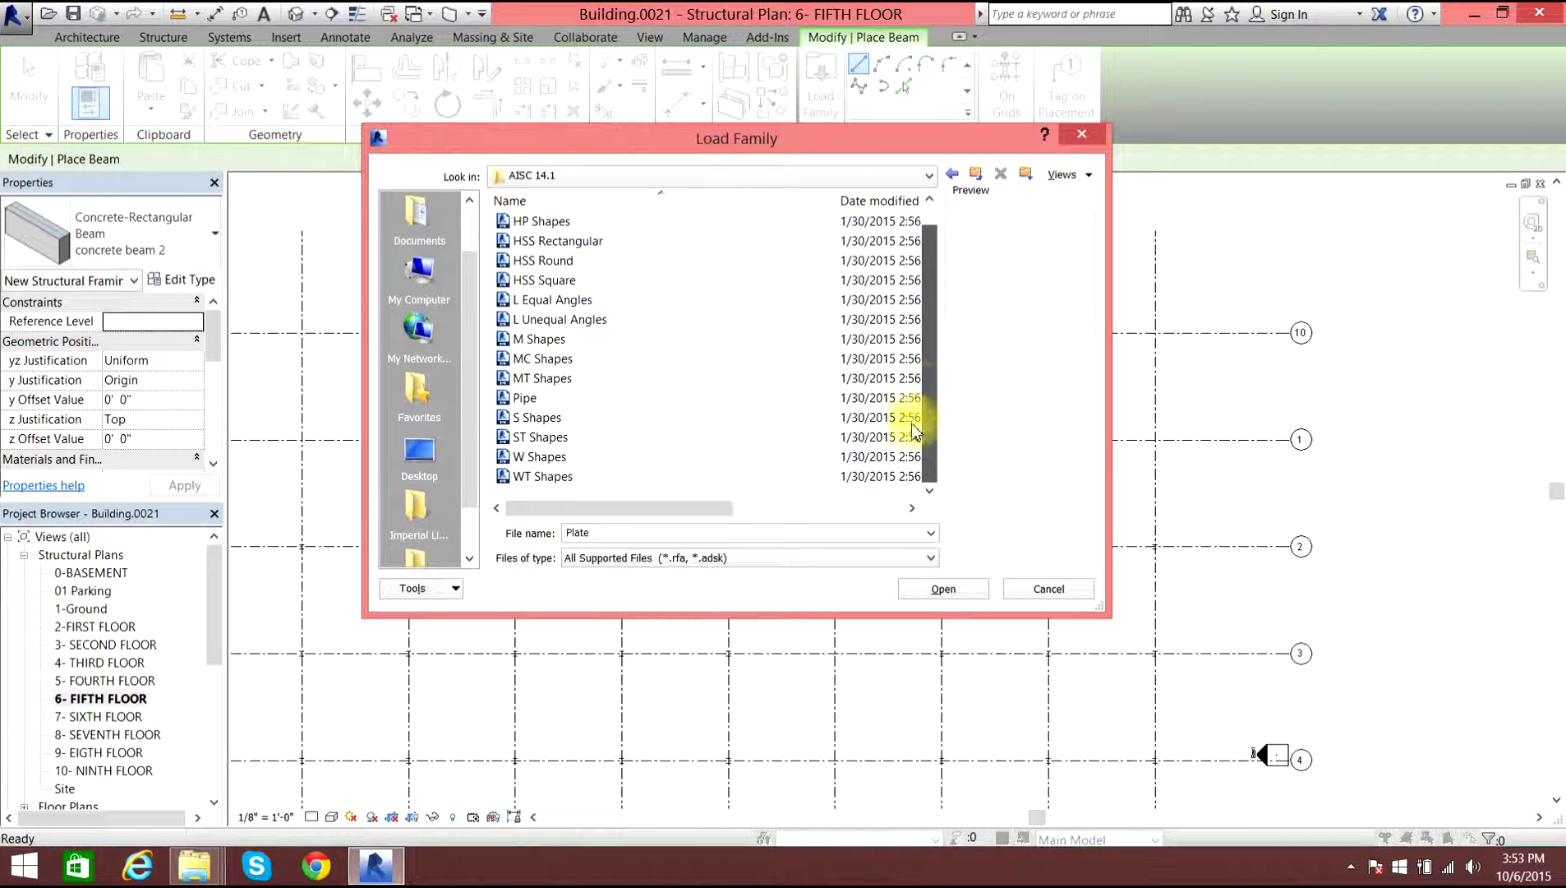
# Load W Shapes.rfa and select the W14X109 size in Specify Types.
pyautogui.doubleClick(587, 456)
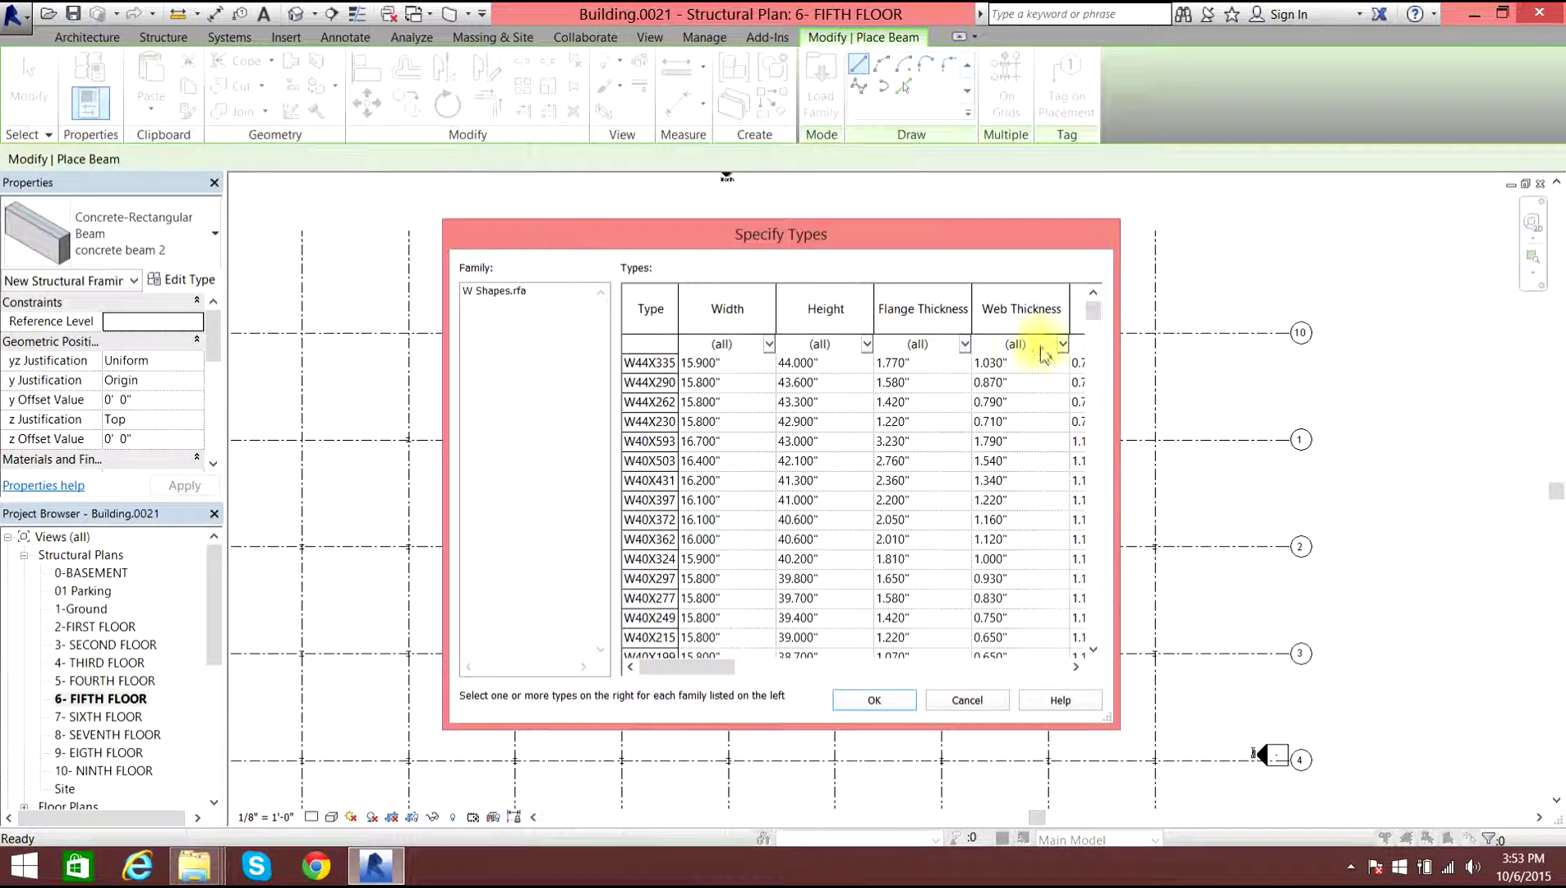
pyautogui.moveTo(1094, 315); pyautogui.dragTo(1079, 549)
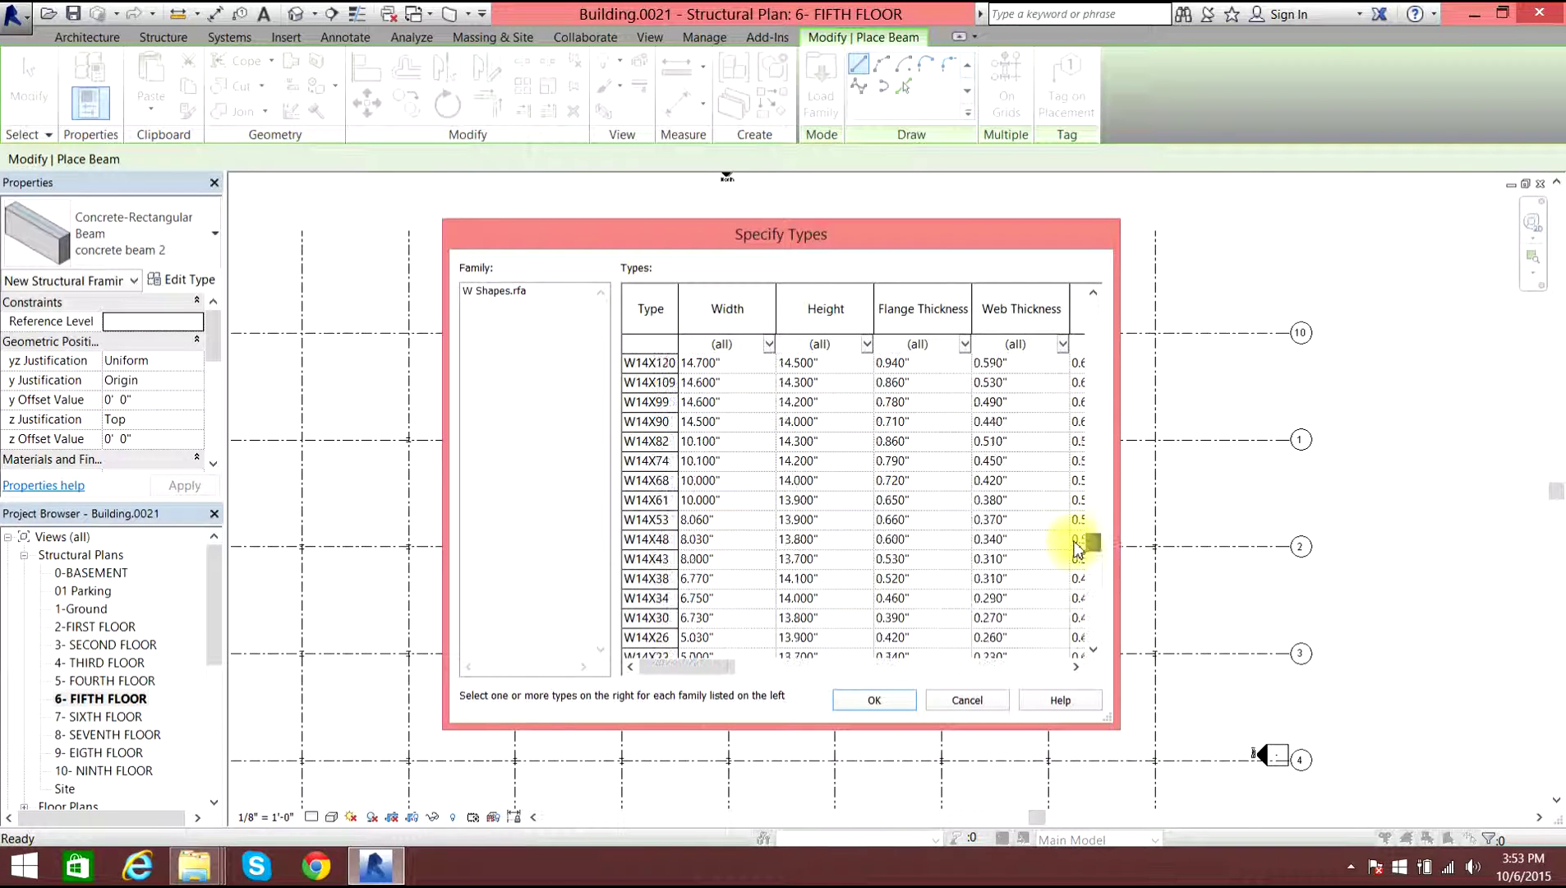
pyautogui.click(648, 383)
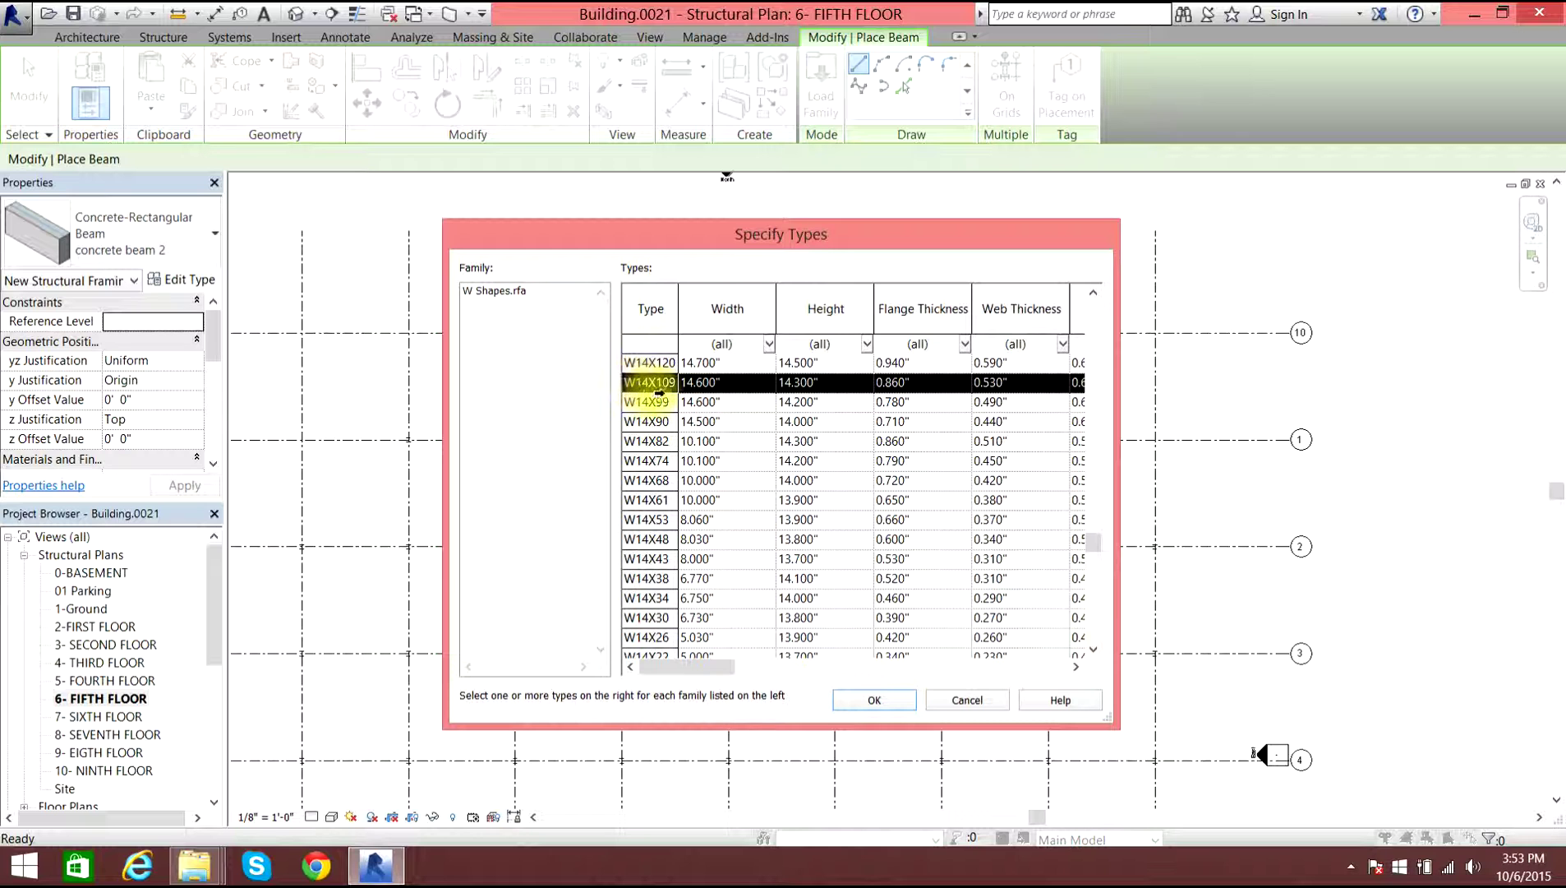
# Confirm the W14X109 load, then draw a beam from the left column to the right column.
pyautogui.click(875, 700)
pyautogui.scroll(-3, 884, 416)
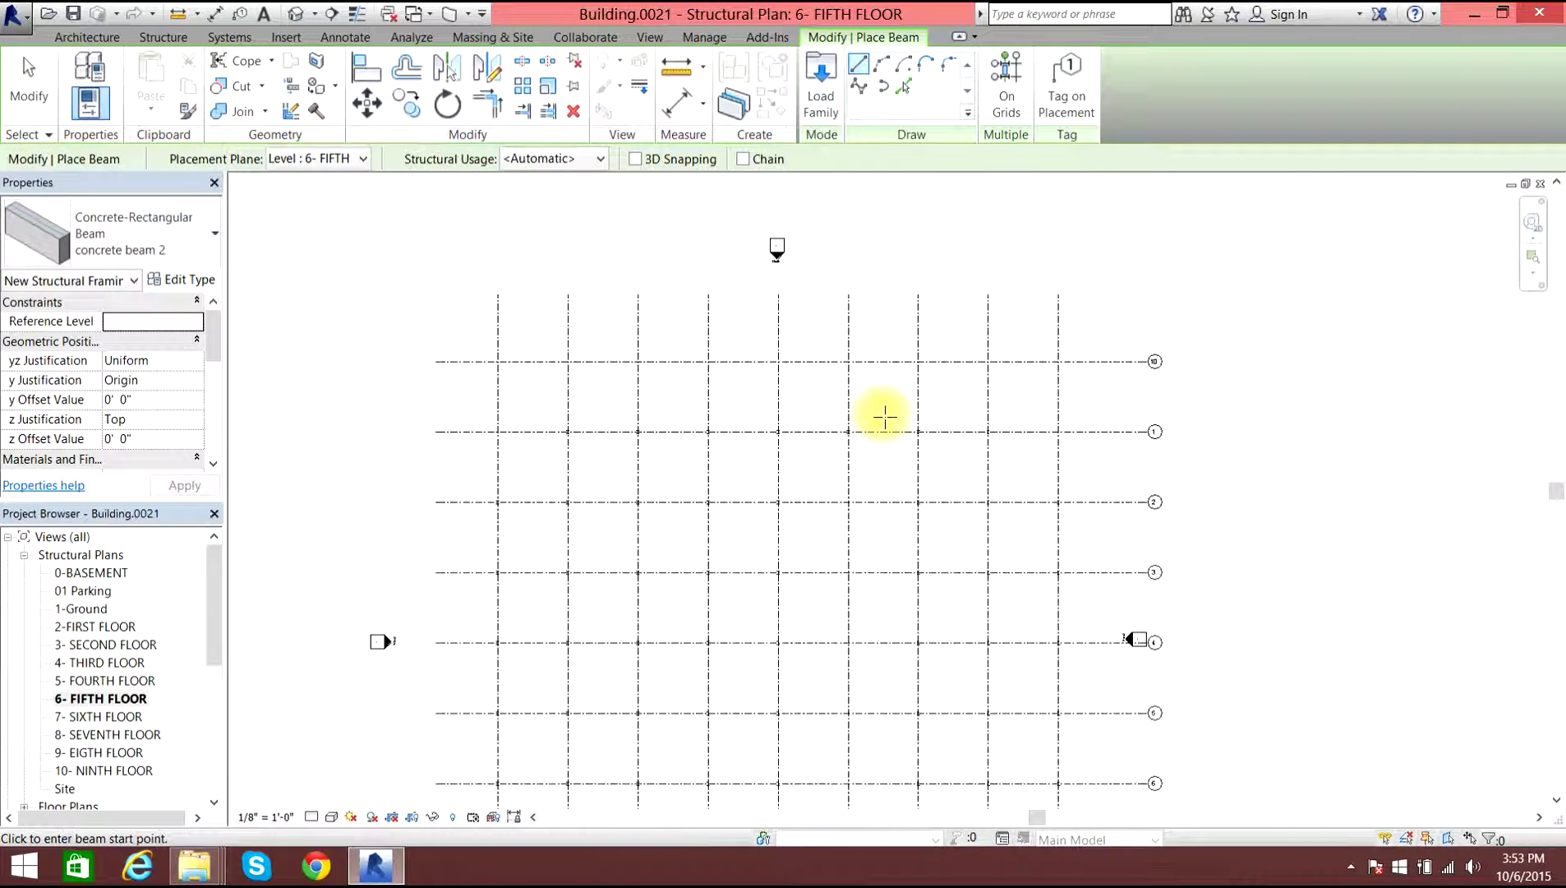
pyautogui.scroll(10, 587, 422)
pyautogui.scroll(5, 492, 447)
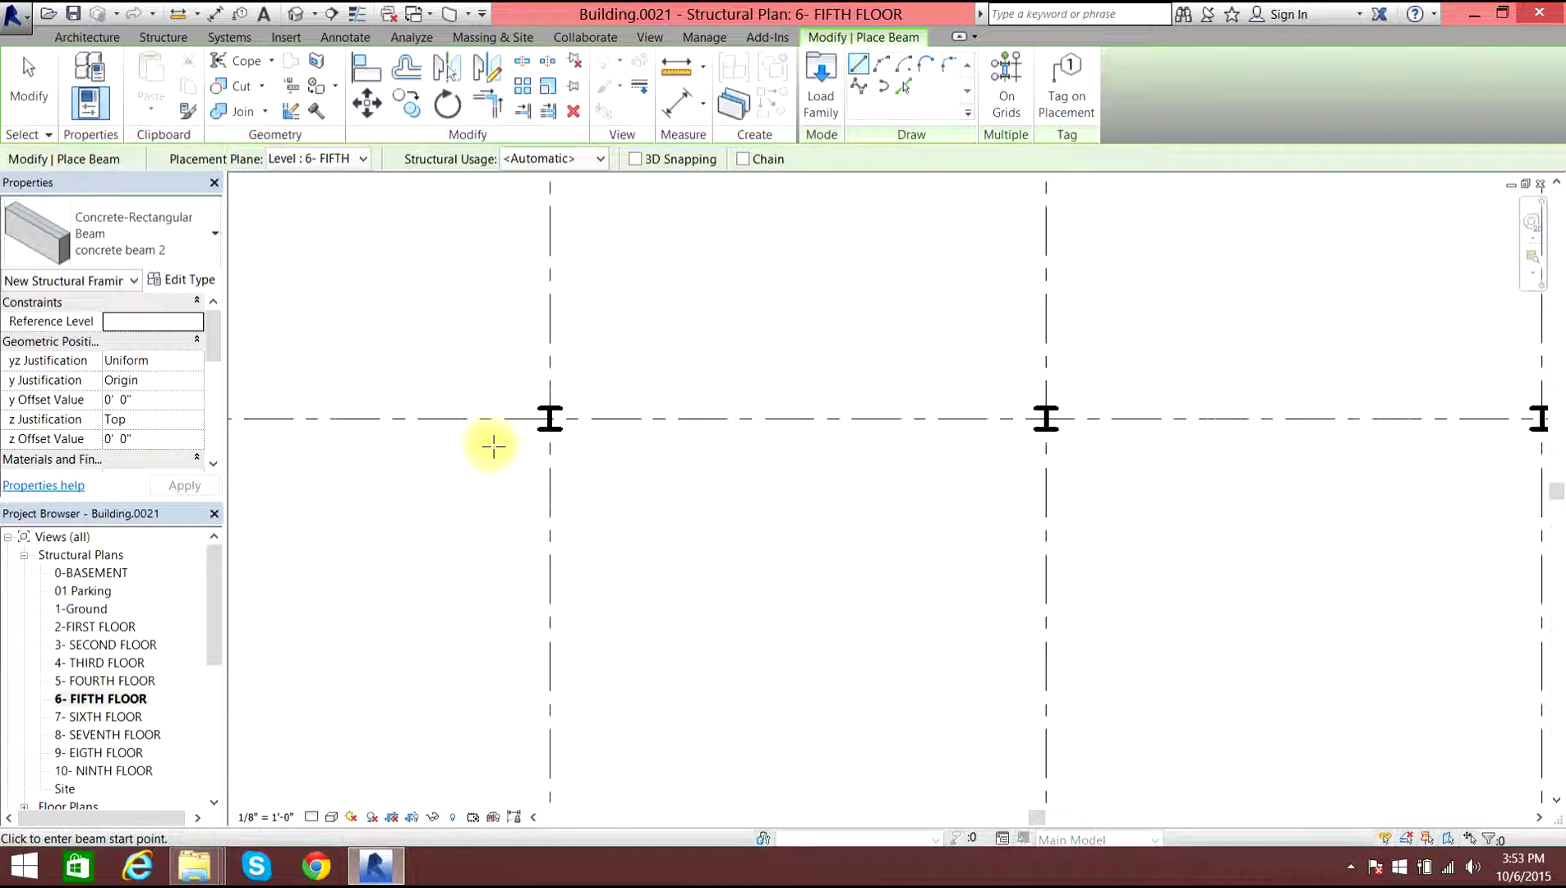
pyautogui.click(581, 405)
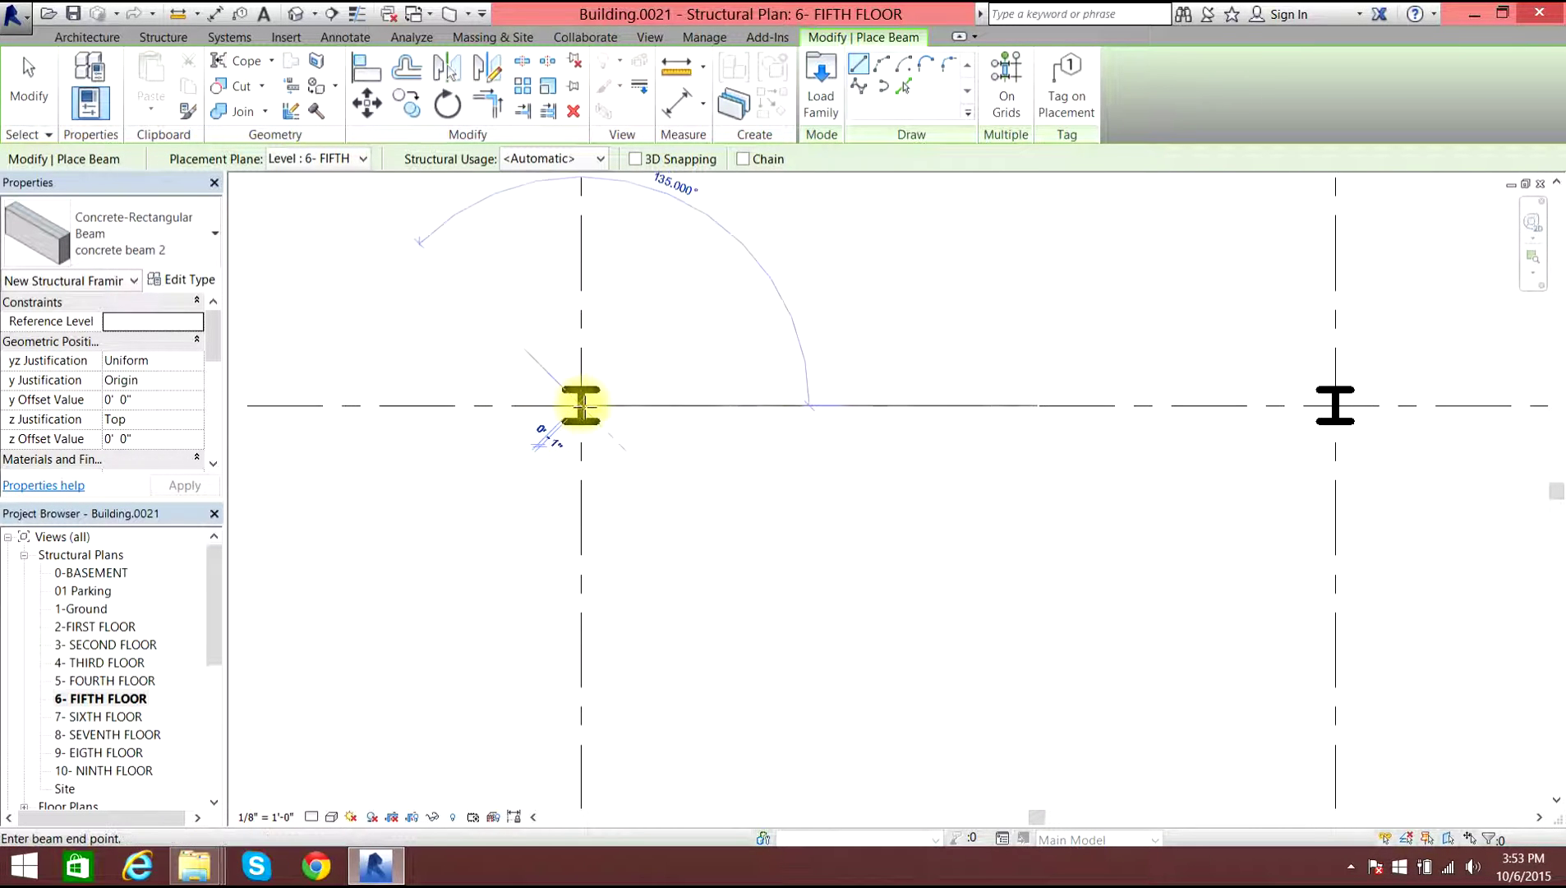
pyautogui.click(1336, 404)
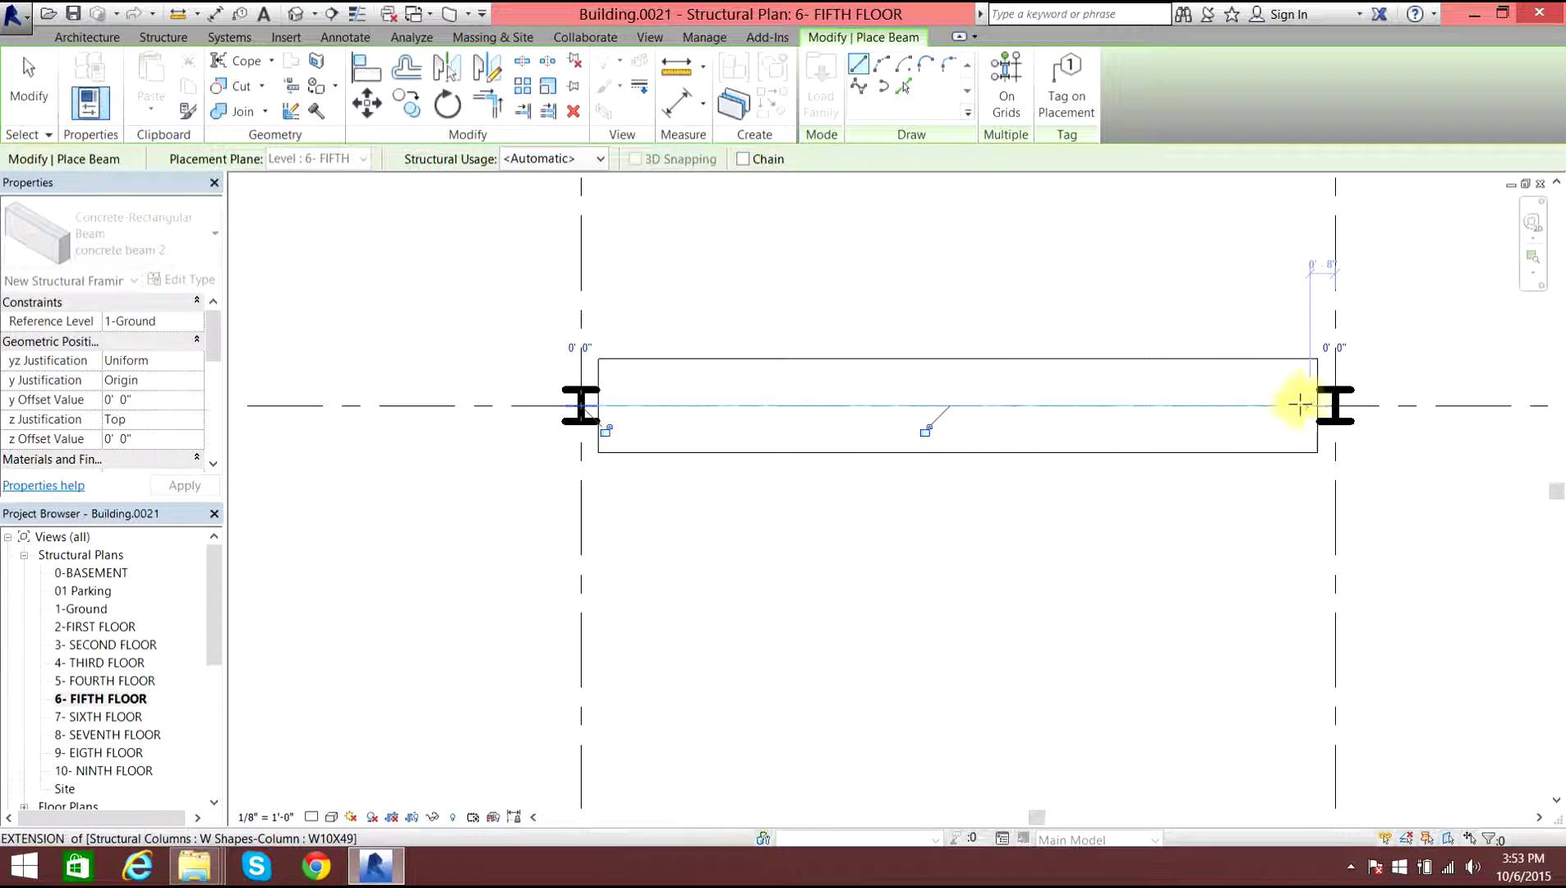
pyautogui.scroll(-4, 1112, 426)
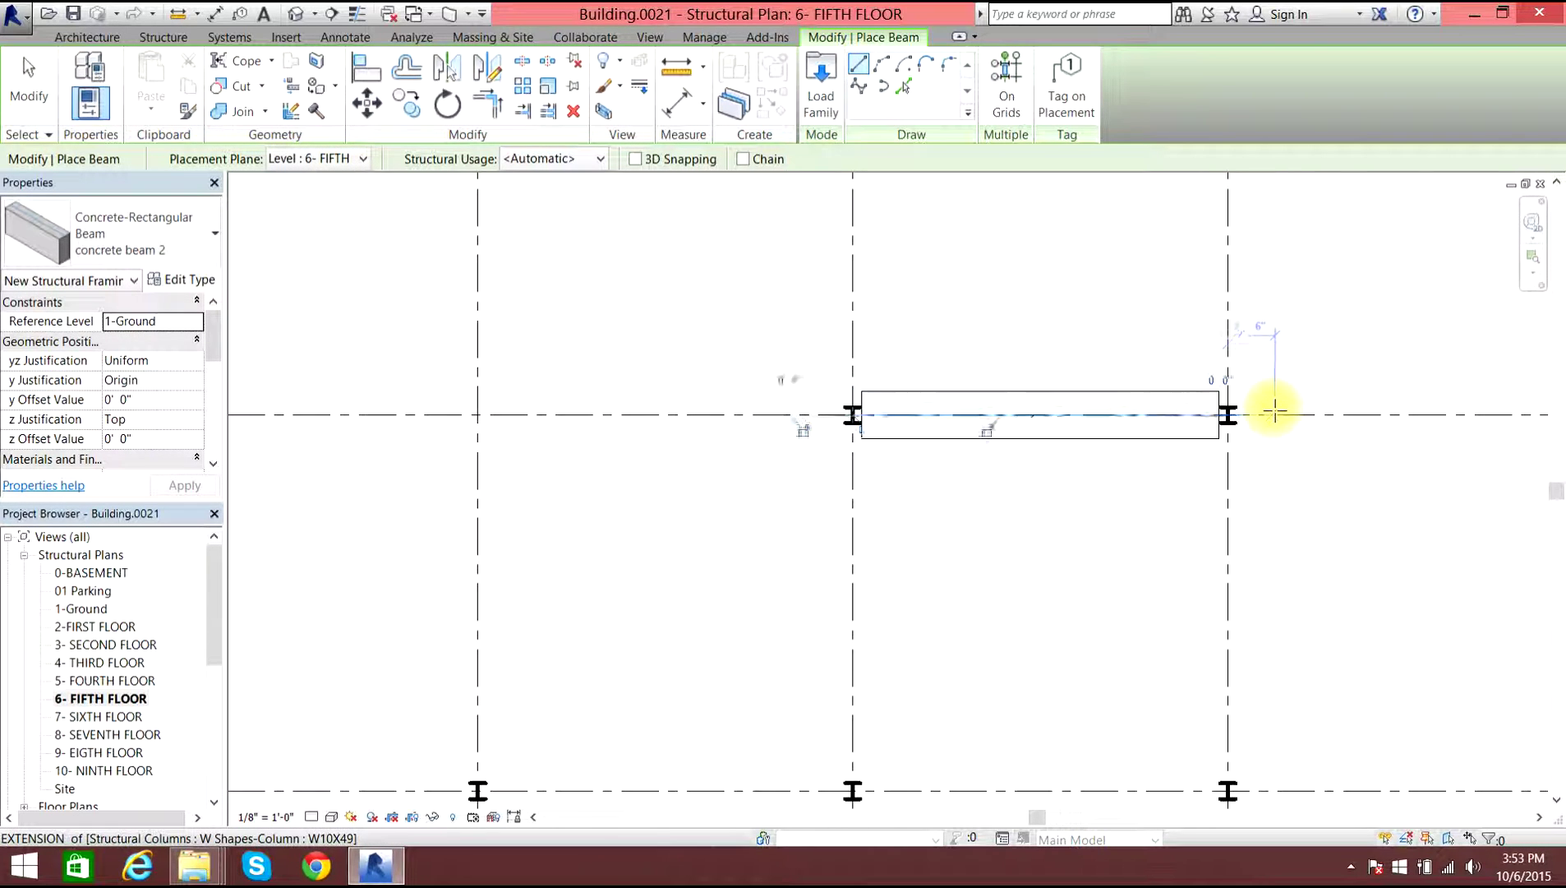
pyautogui.scroll(4, 1274, 411)
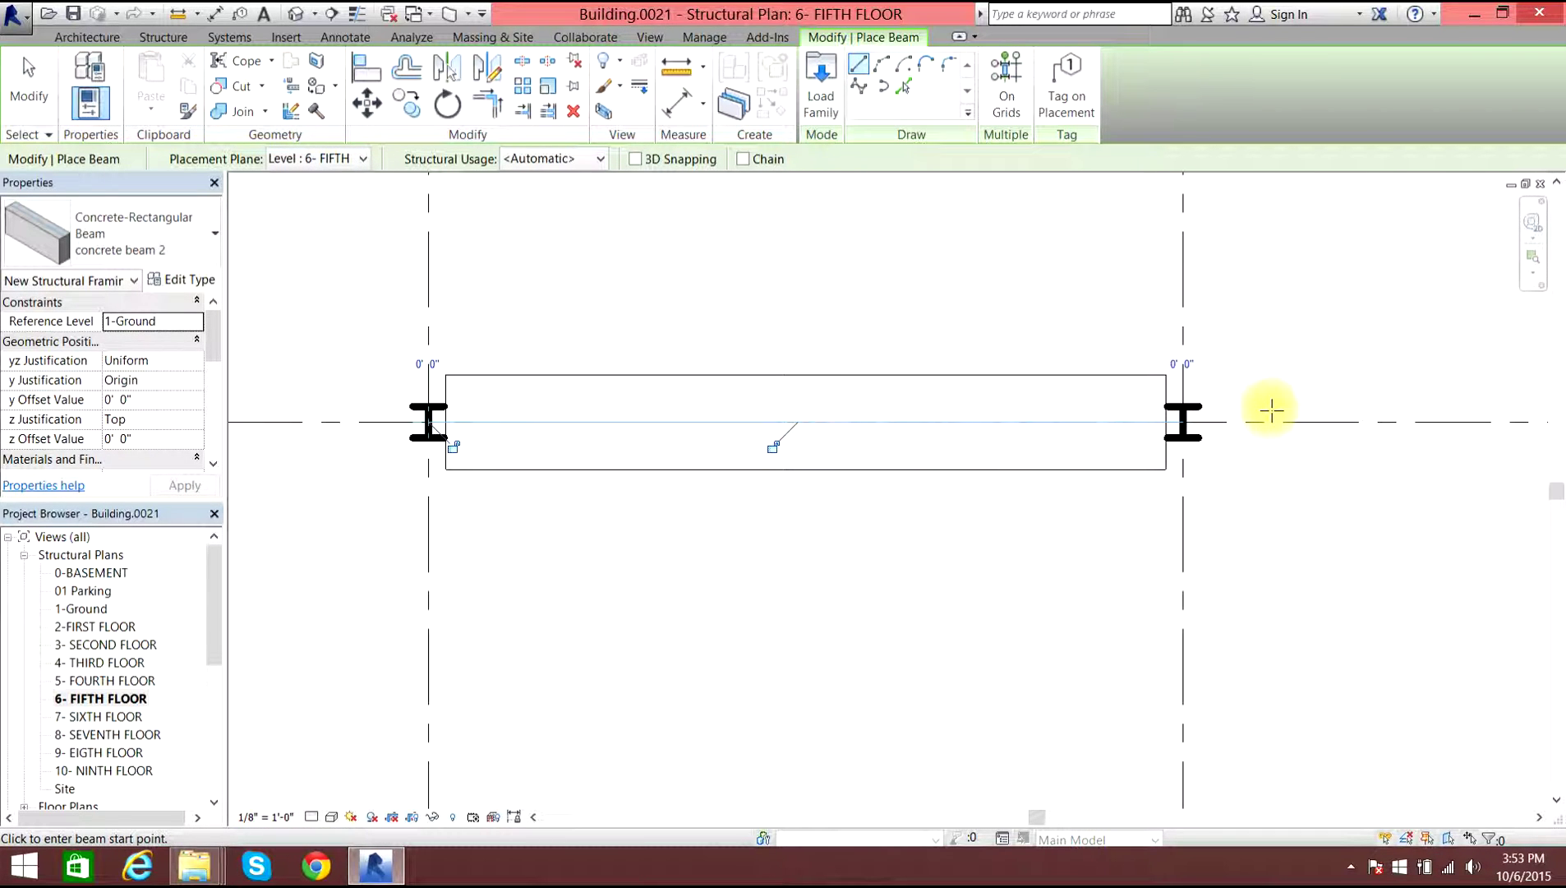
pyautogui.scroll(-5, 595, 323)
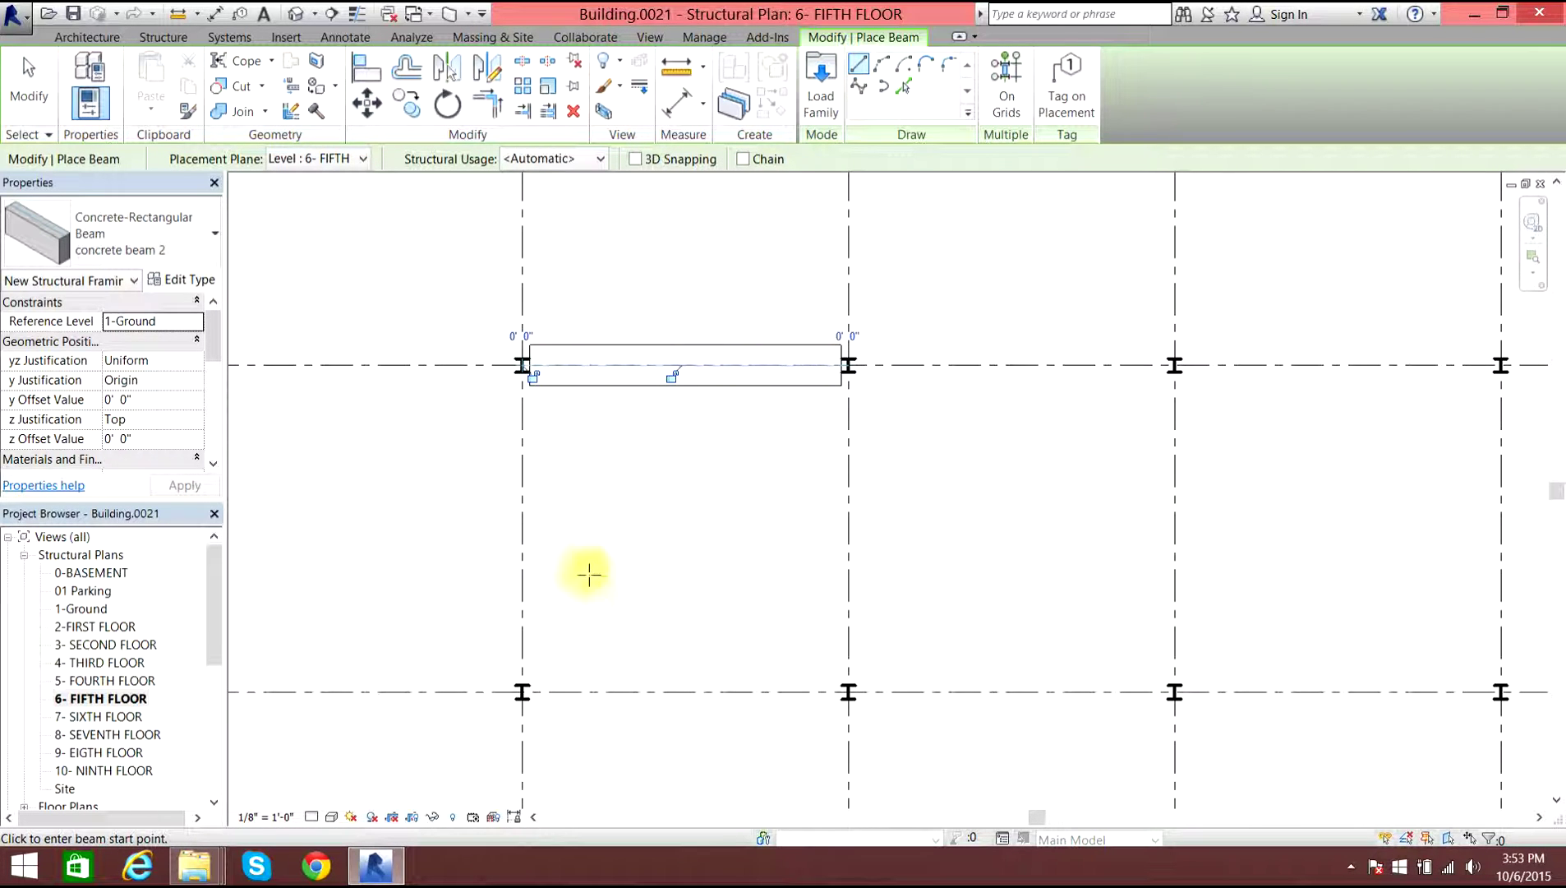
# Check the new beam in the default 3D view, then undo the concrete beam with Ctrl+Z.
pyautogui.click(301, 12)
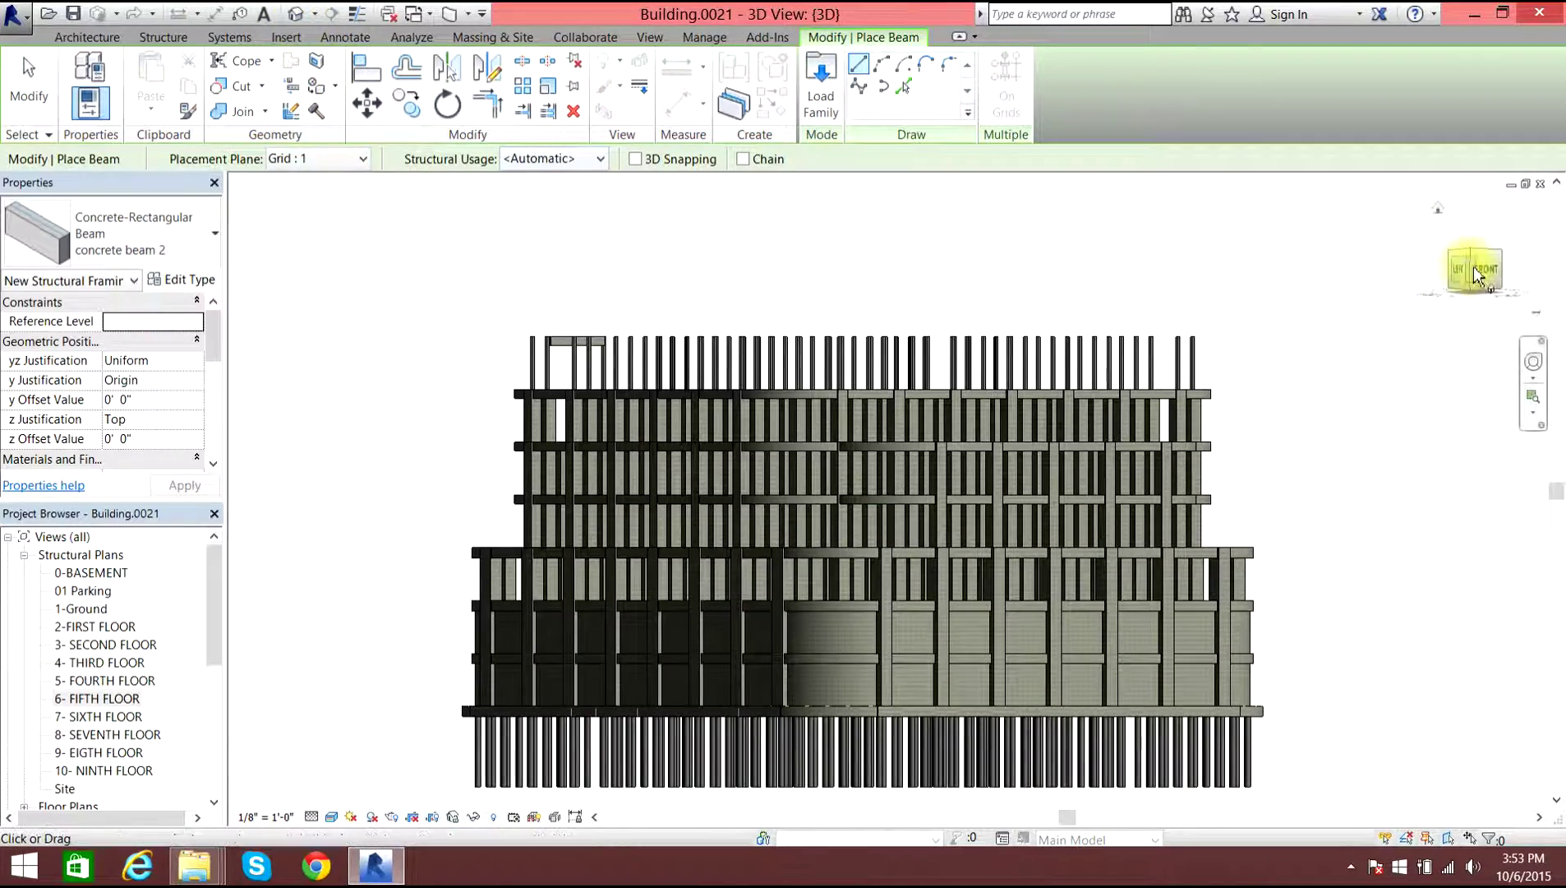
pyautogui.moveTo(1483, 238); pyautogui.dragTo(1430, 355)
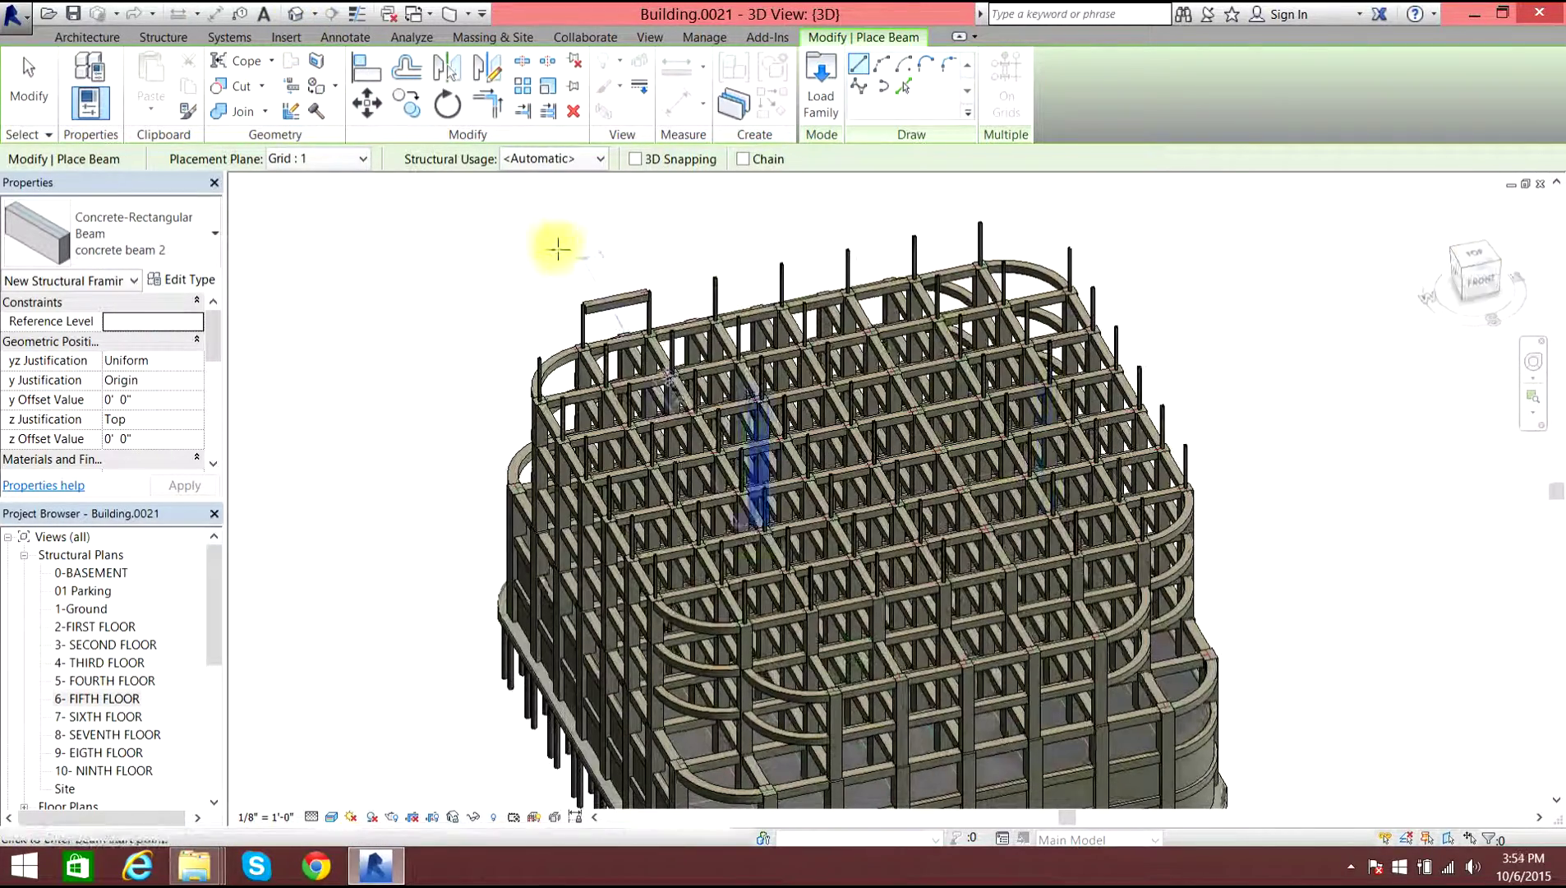
pyautogui.scroll(5, 594, 287)
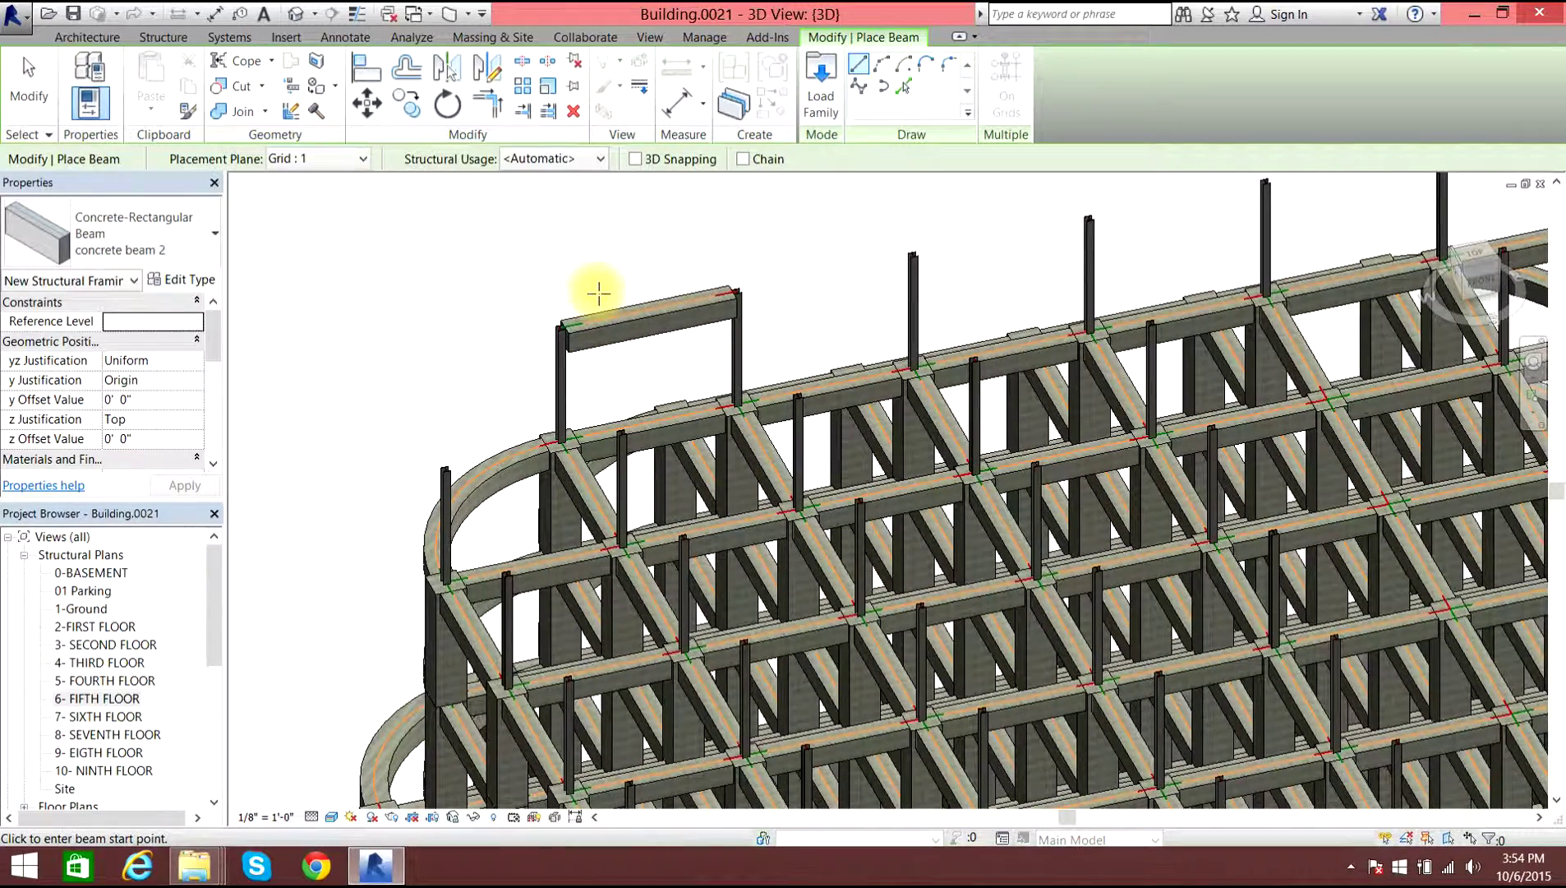
pyautogui.hotkey('ctrl', 'z')
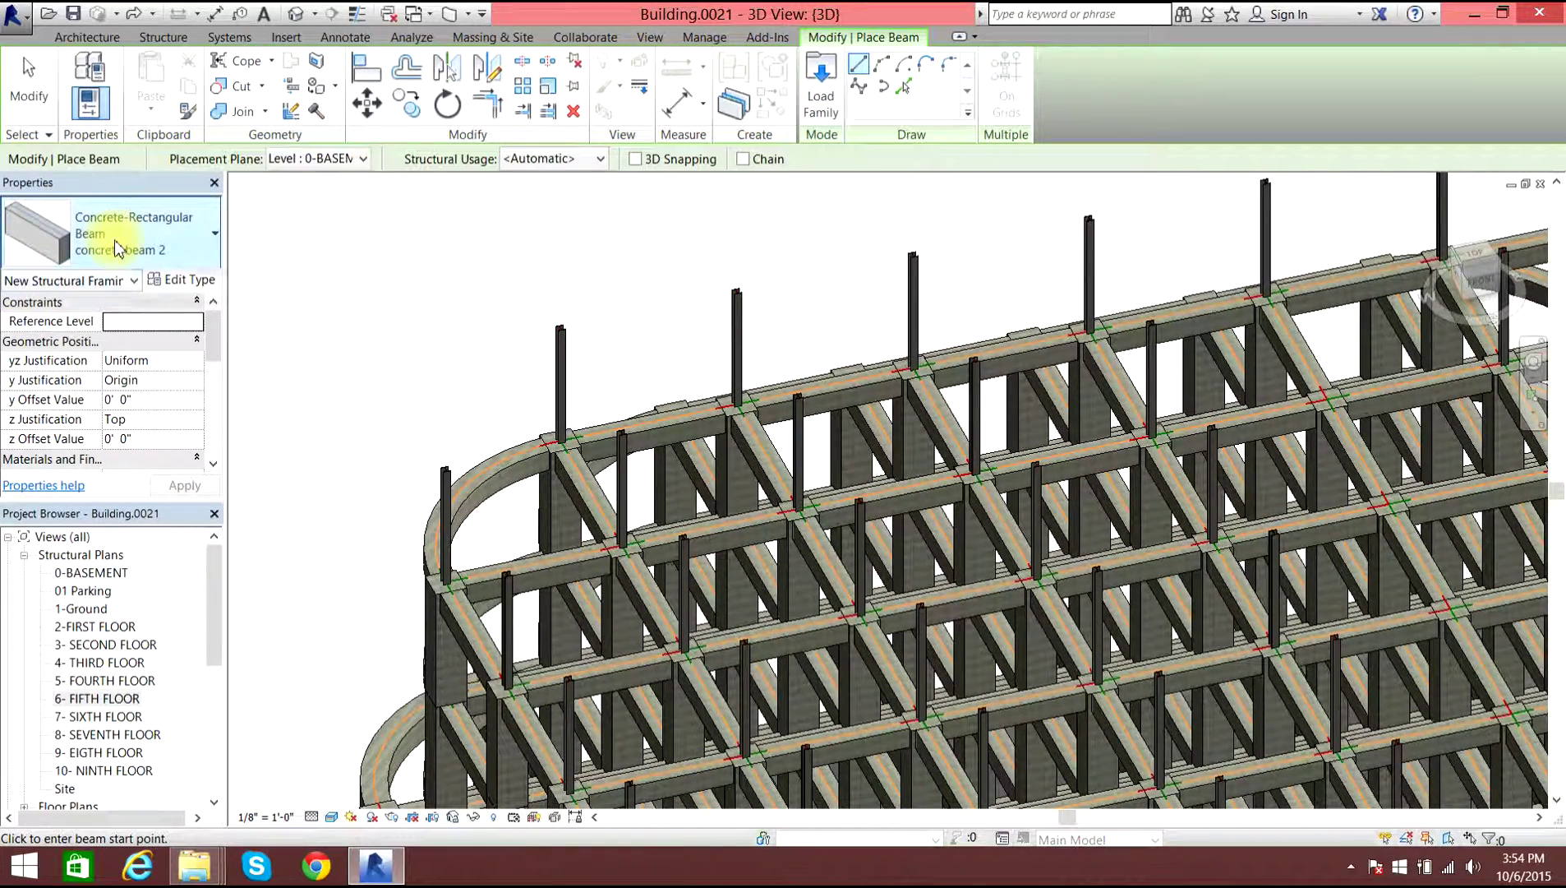
# Switch the beam type to W Shapes W14X109 and reopen the 6- FIFTH FLOOR plan.
pyautogui.click(138, 238)
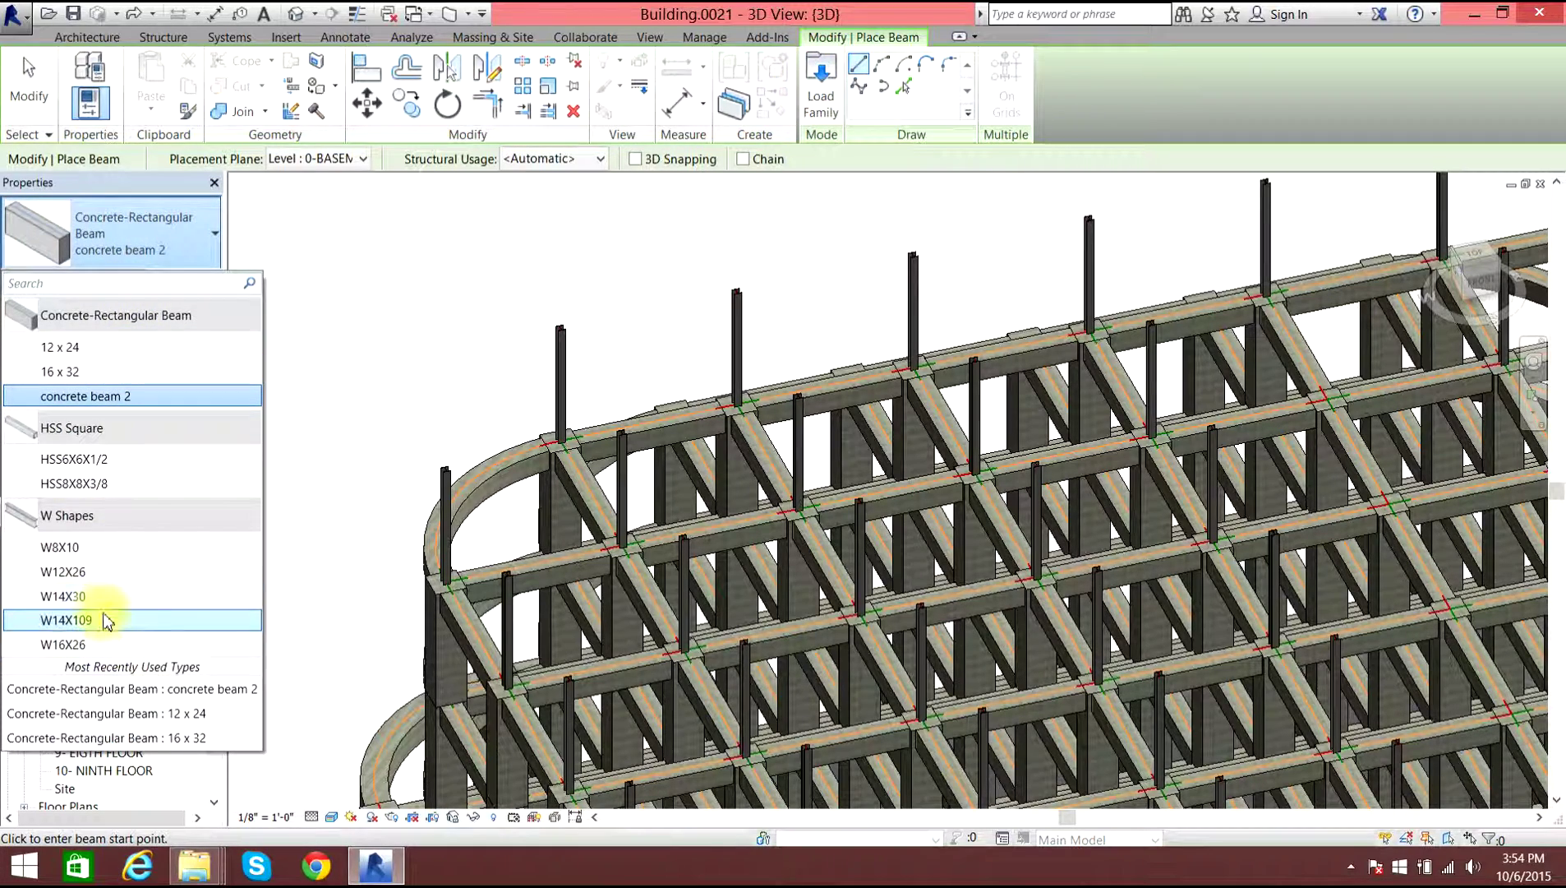
pyautogui.click(107, 621)
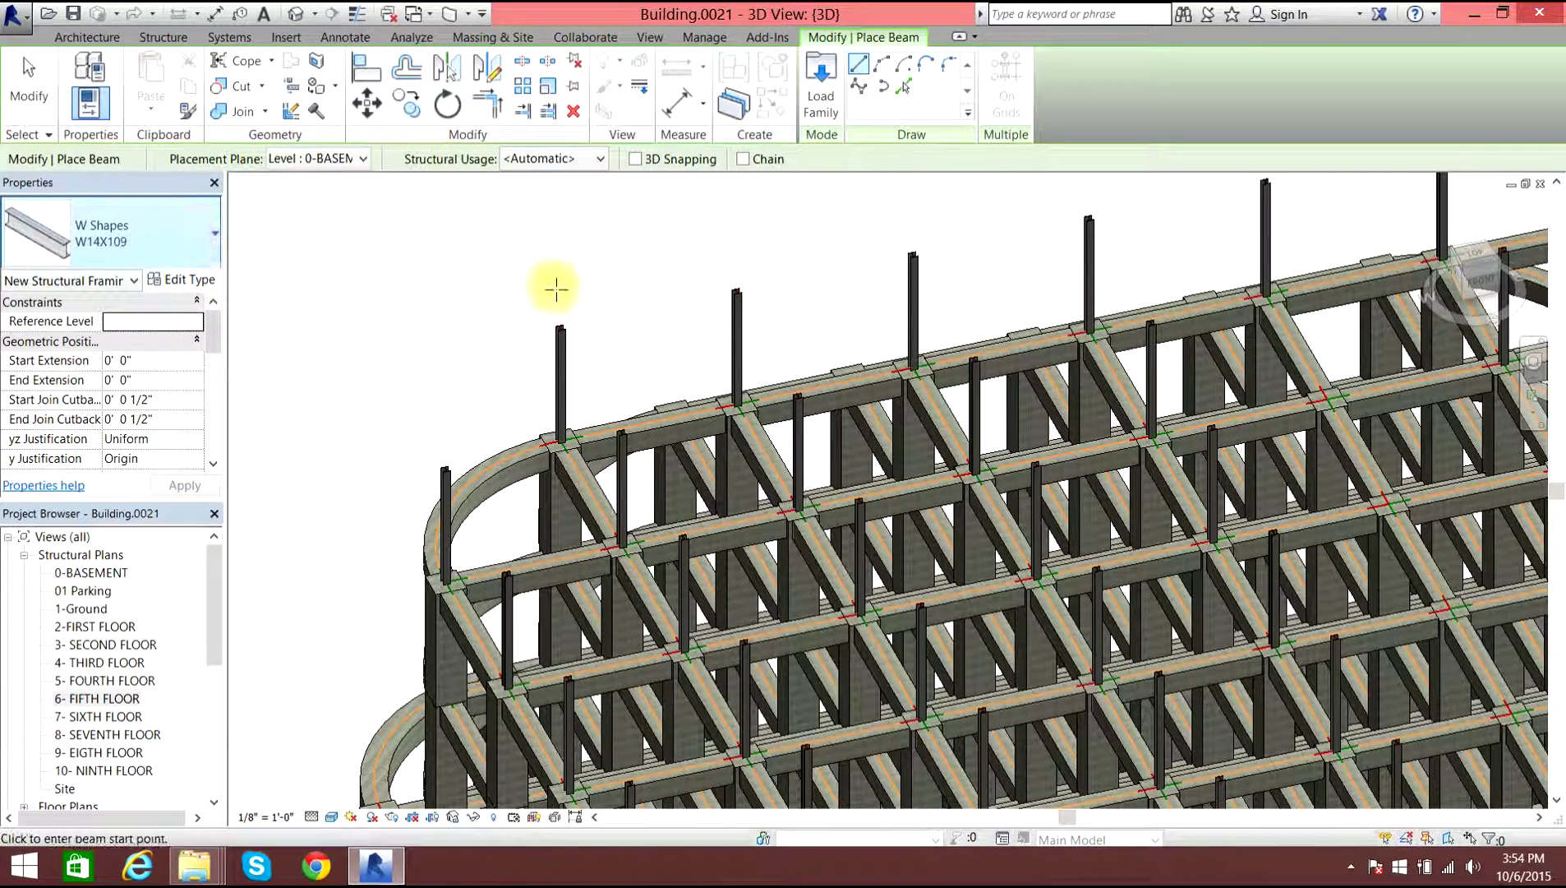
pyautogui.doubleClick(106, 698)
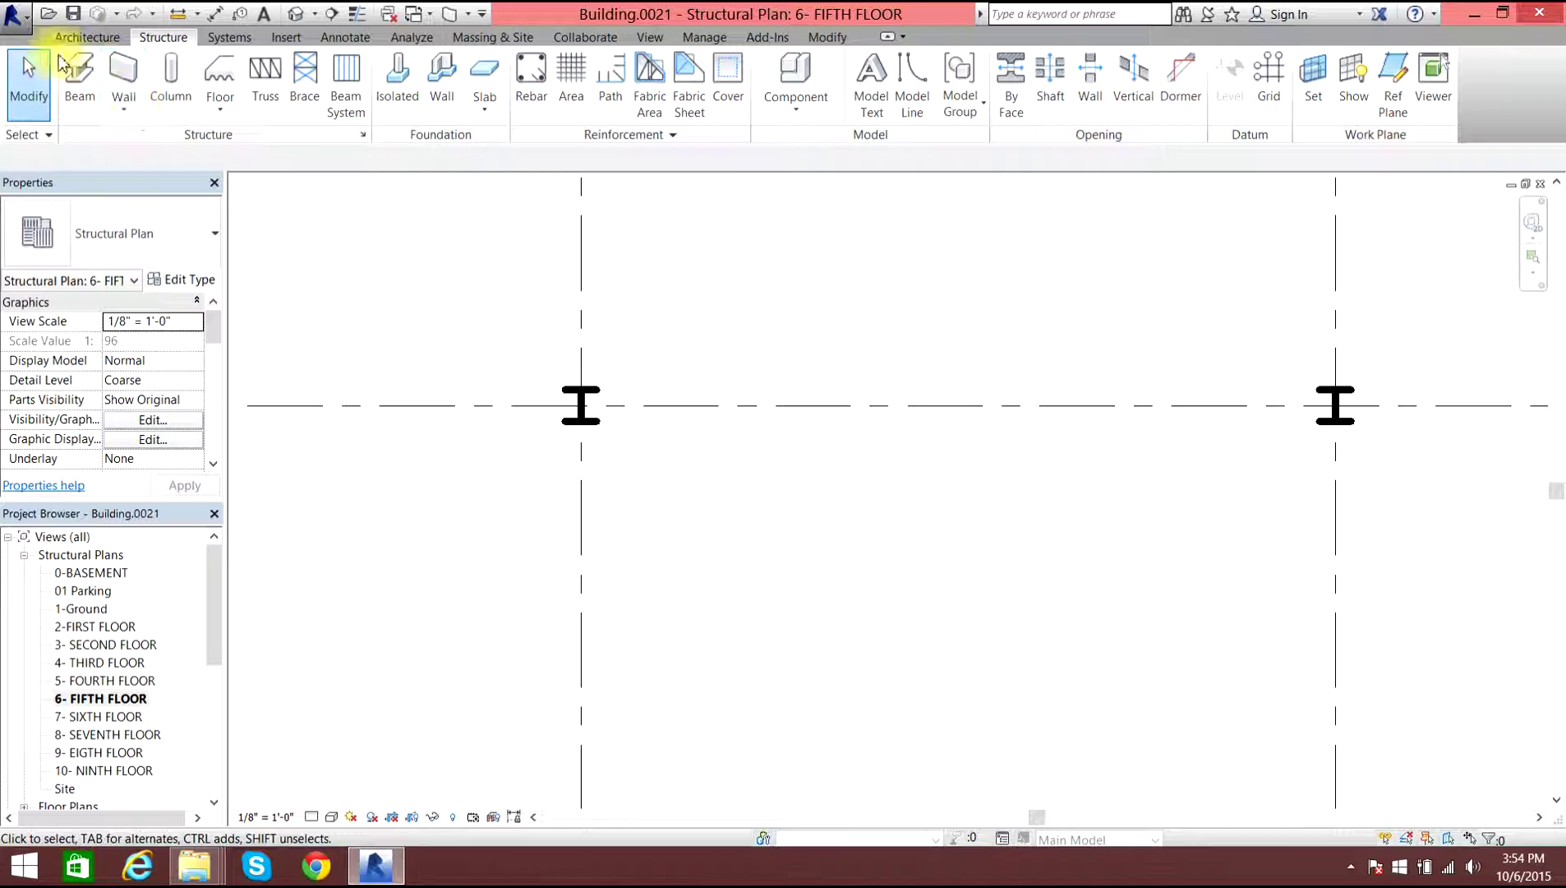
# Draw a W14X109 beam from the left column to the right column, then end the Beam tool.
pyautogui.click(78, 75)
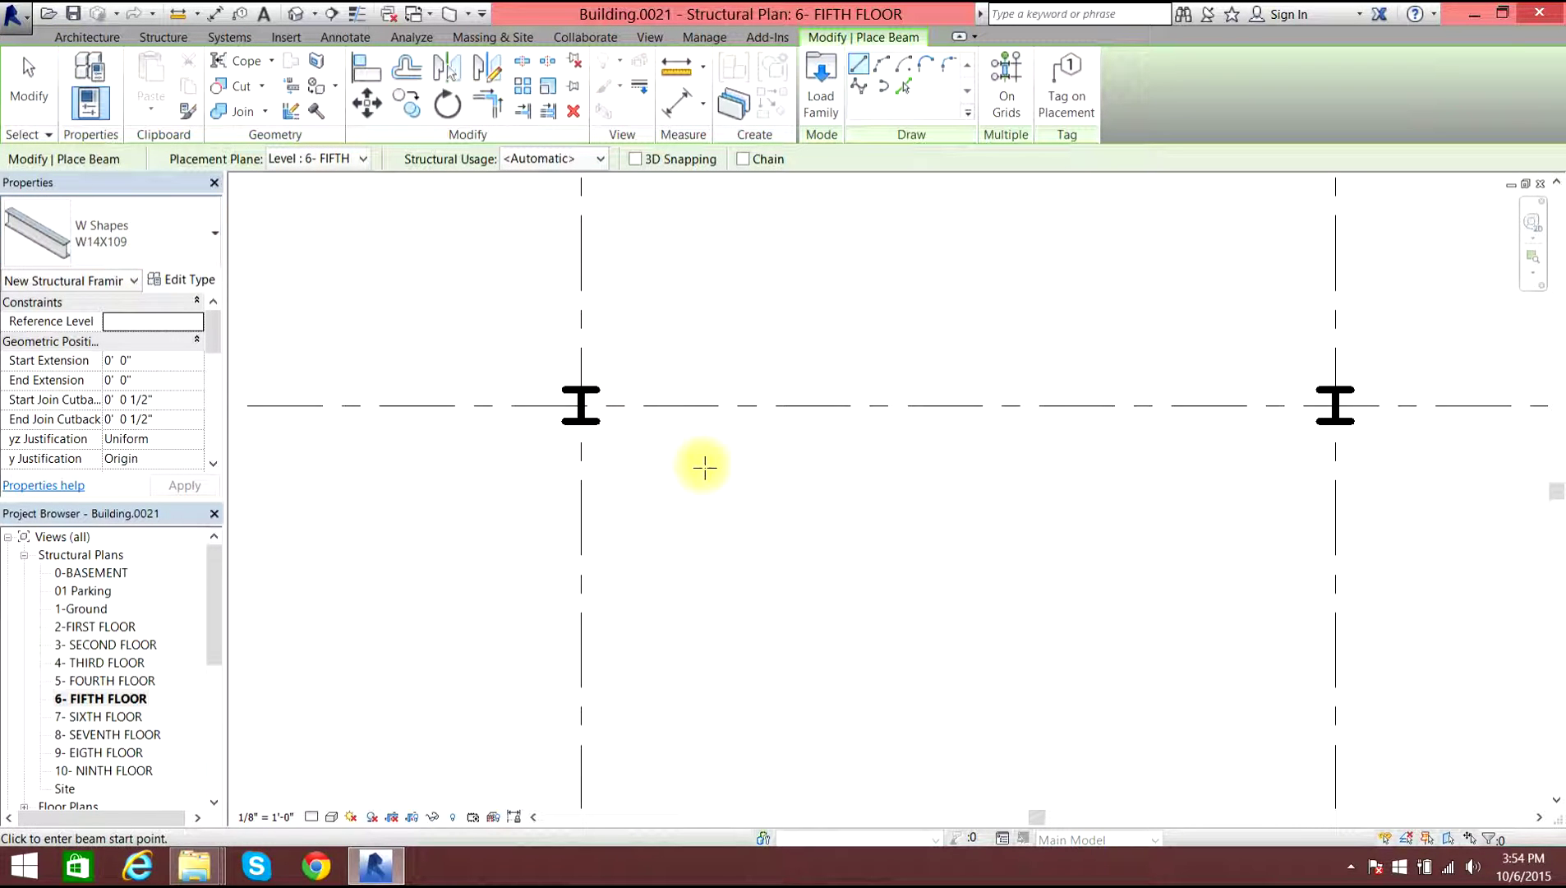
pyautogui.click(581, 406)
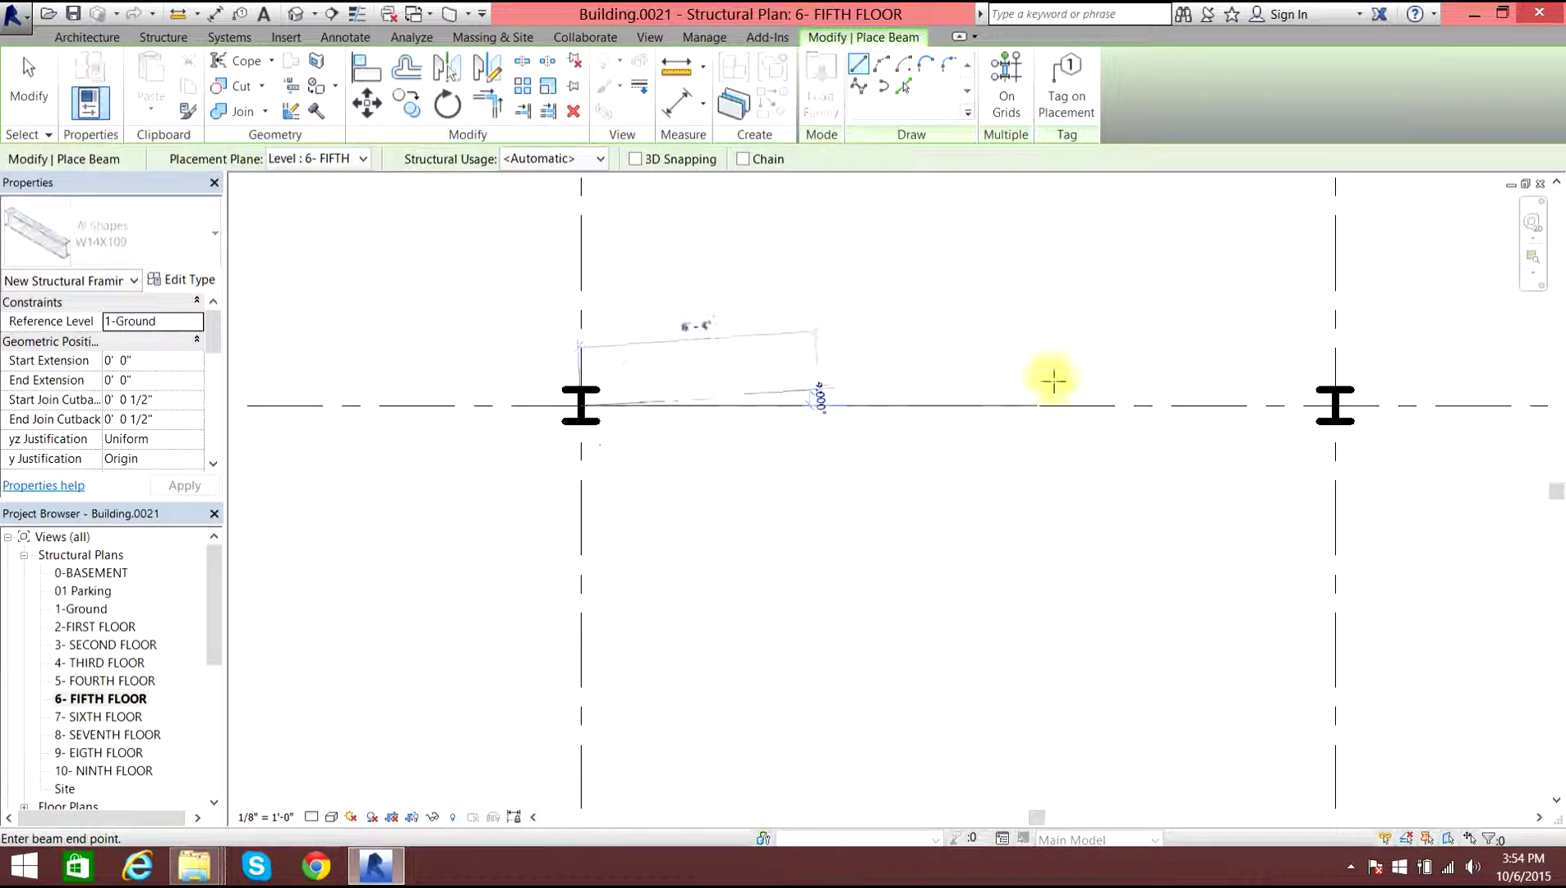
pyautogui.click(1336, 406)
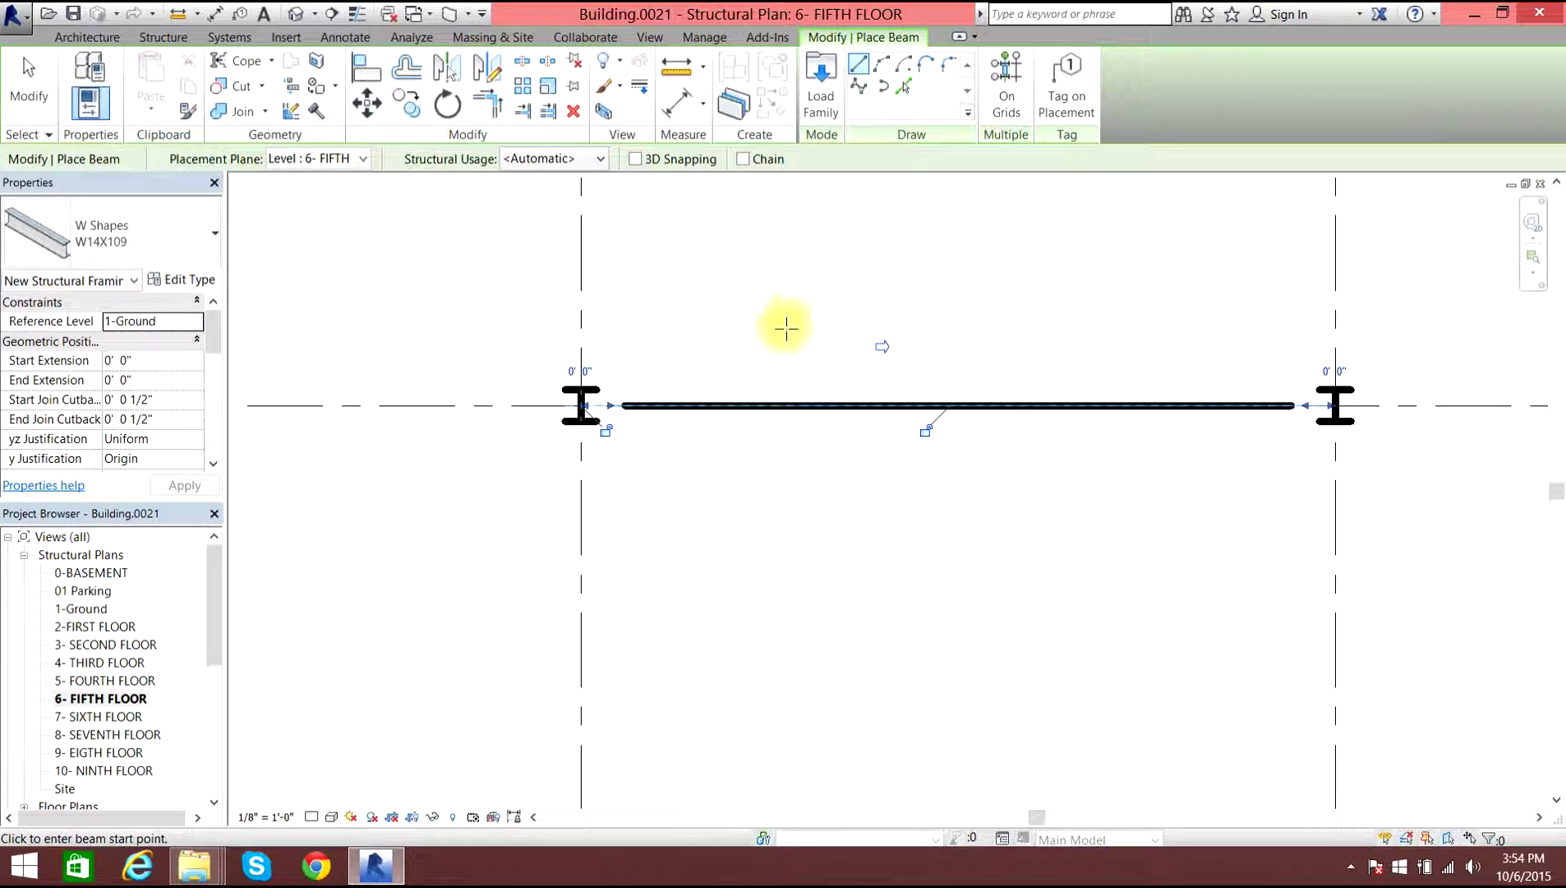
pyautogui.scroll(-3, 655, 401)
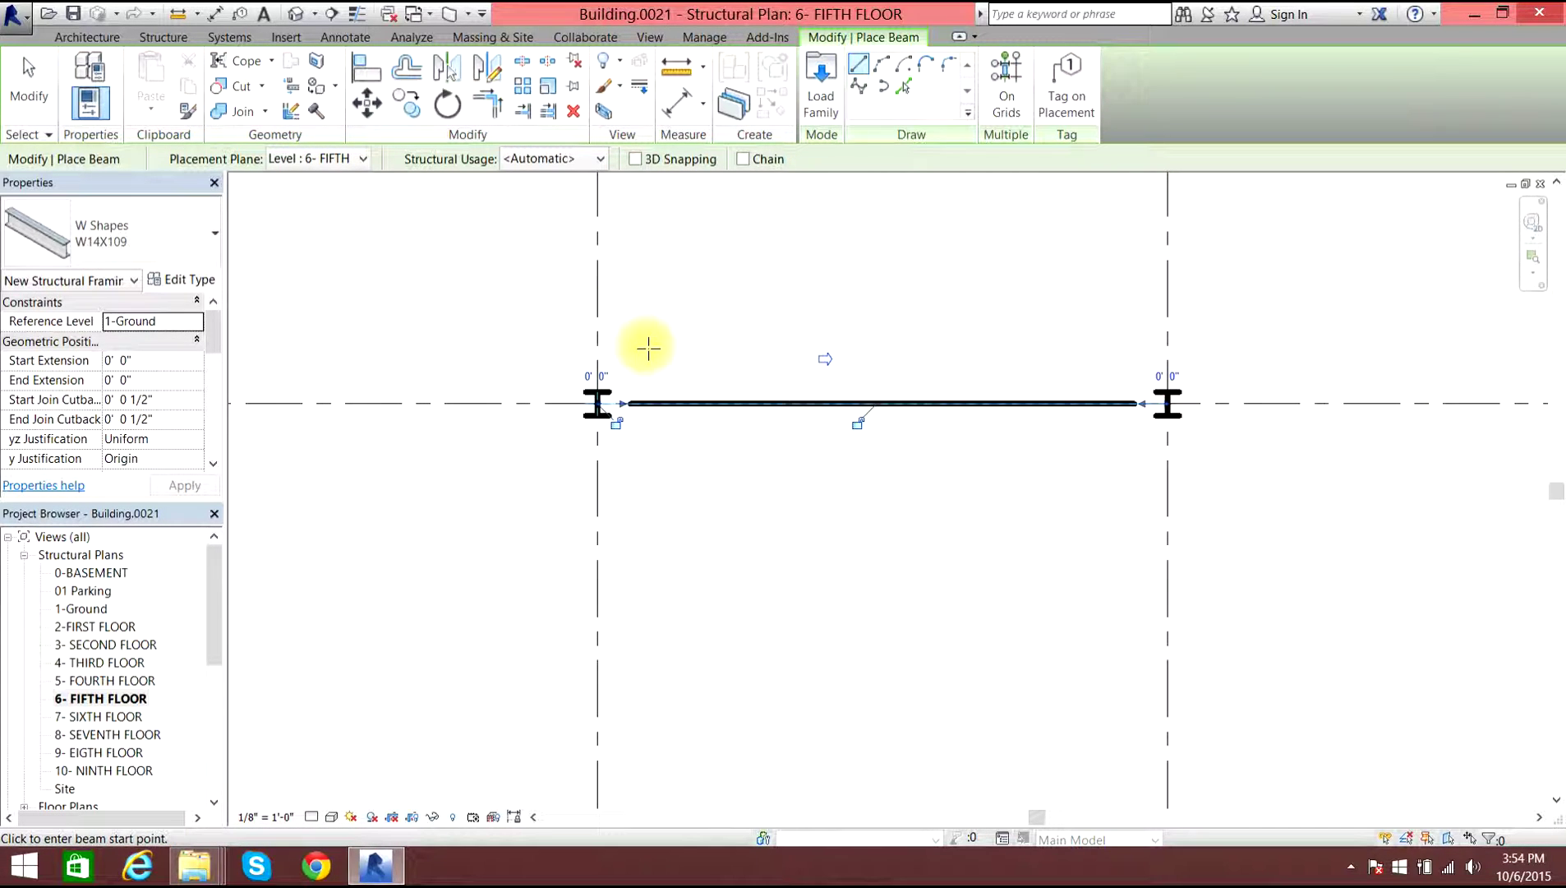
pyautogui.scroll(-1, 648, 349)
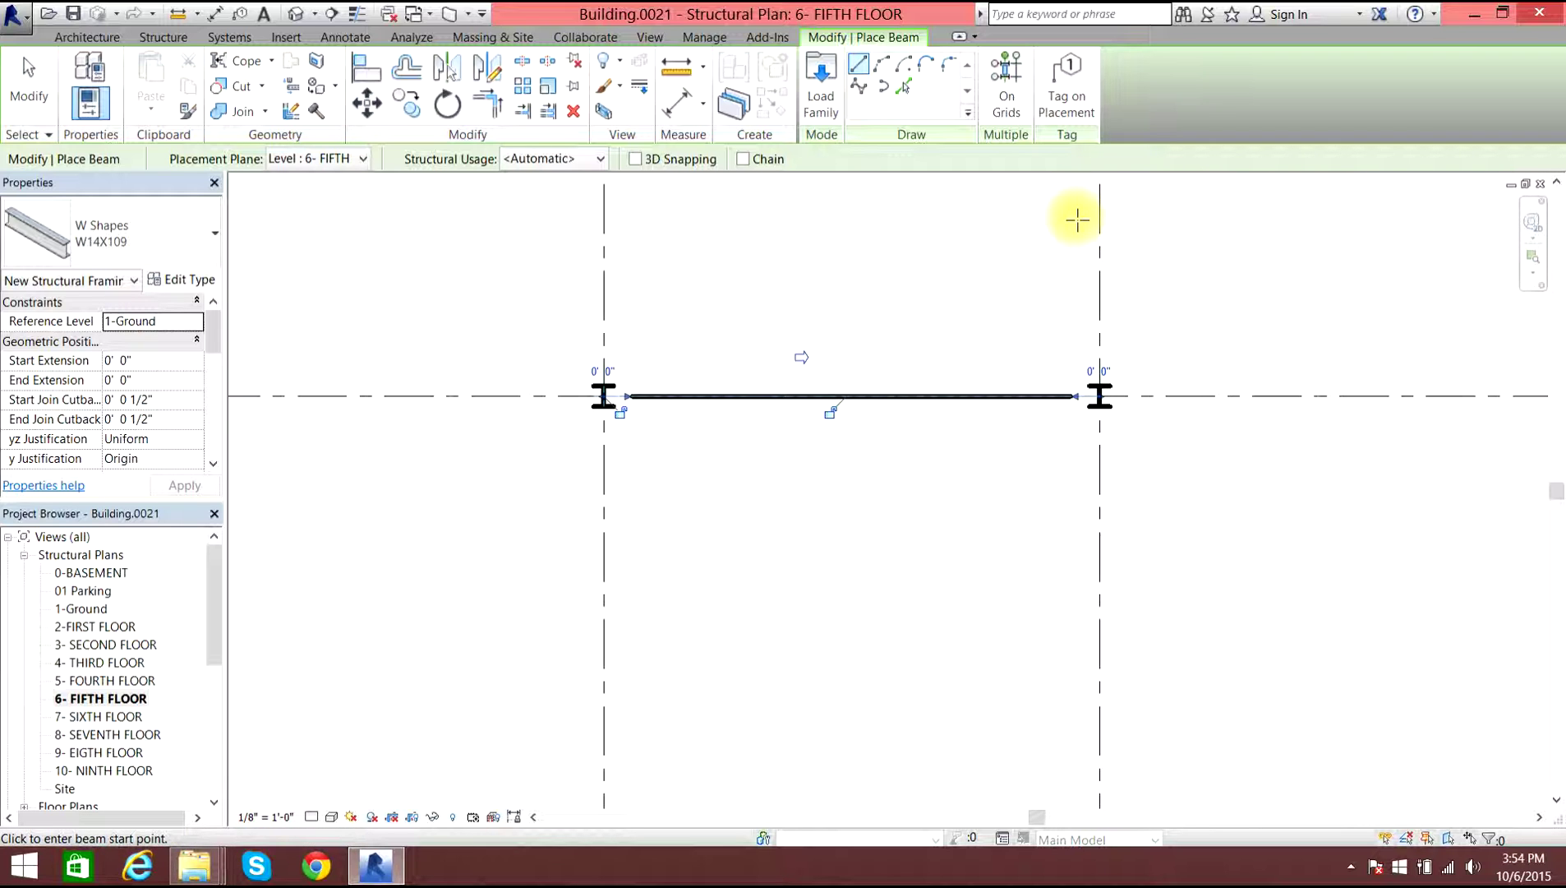
pyautogui.press('Escape')
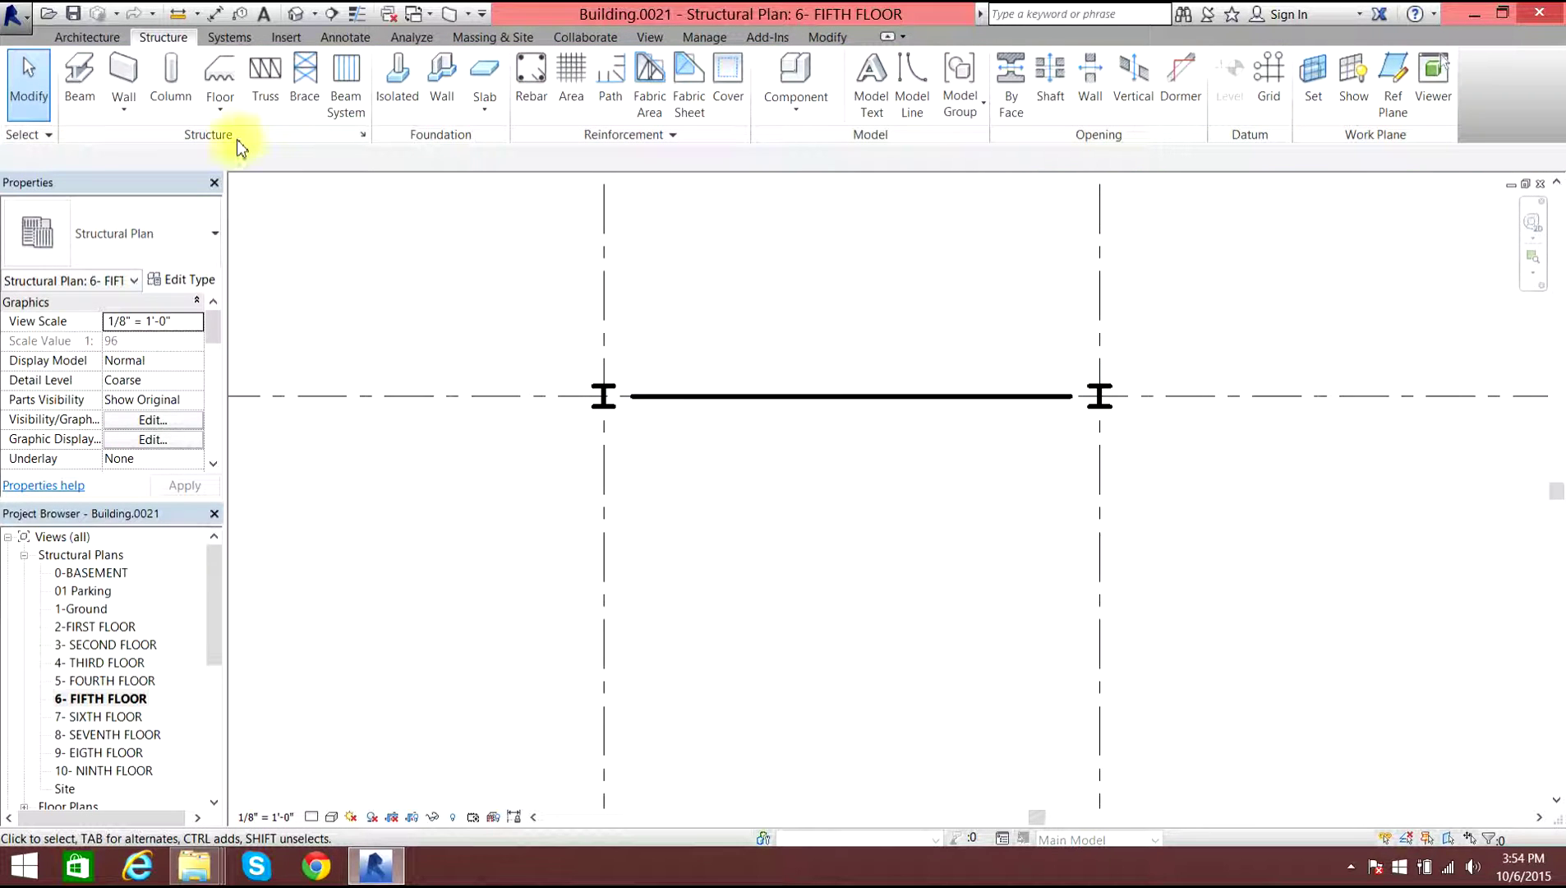
# Review the steel beam in 3D from the front and top views, then return to 6- FIFTH FLOOR.
pyautogui.click(301, 15)
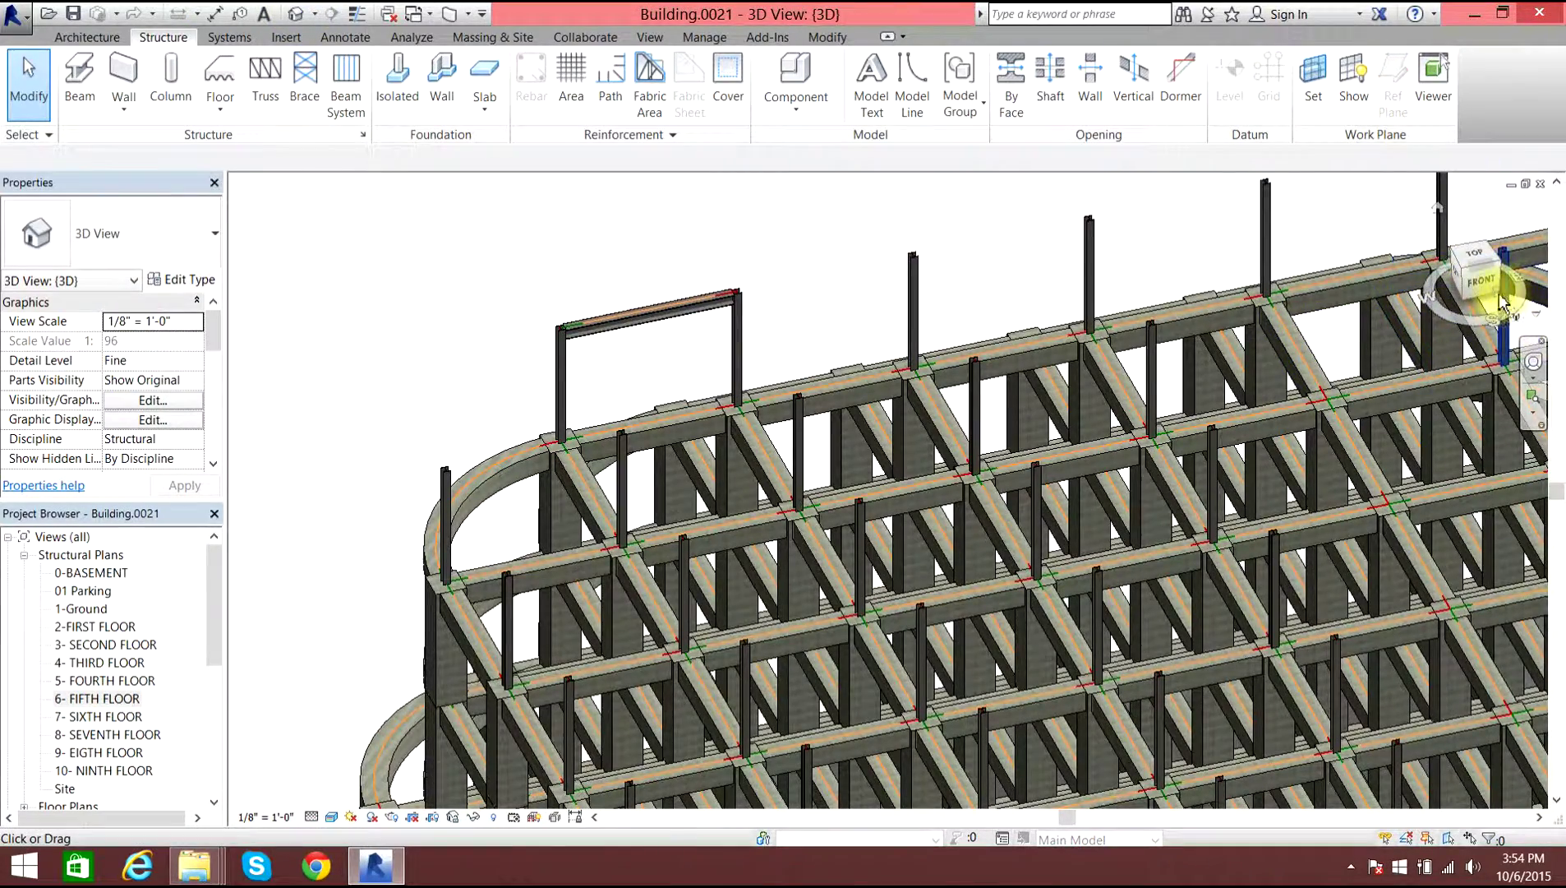
pyautogui.click(1471, 278)
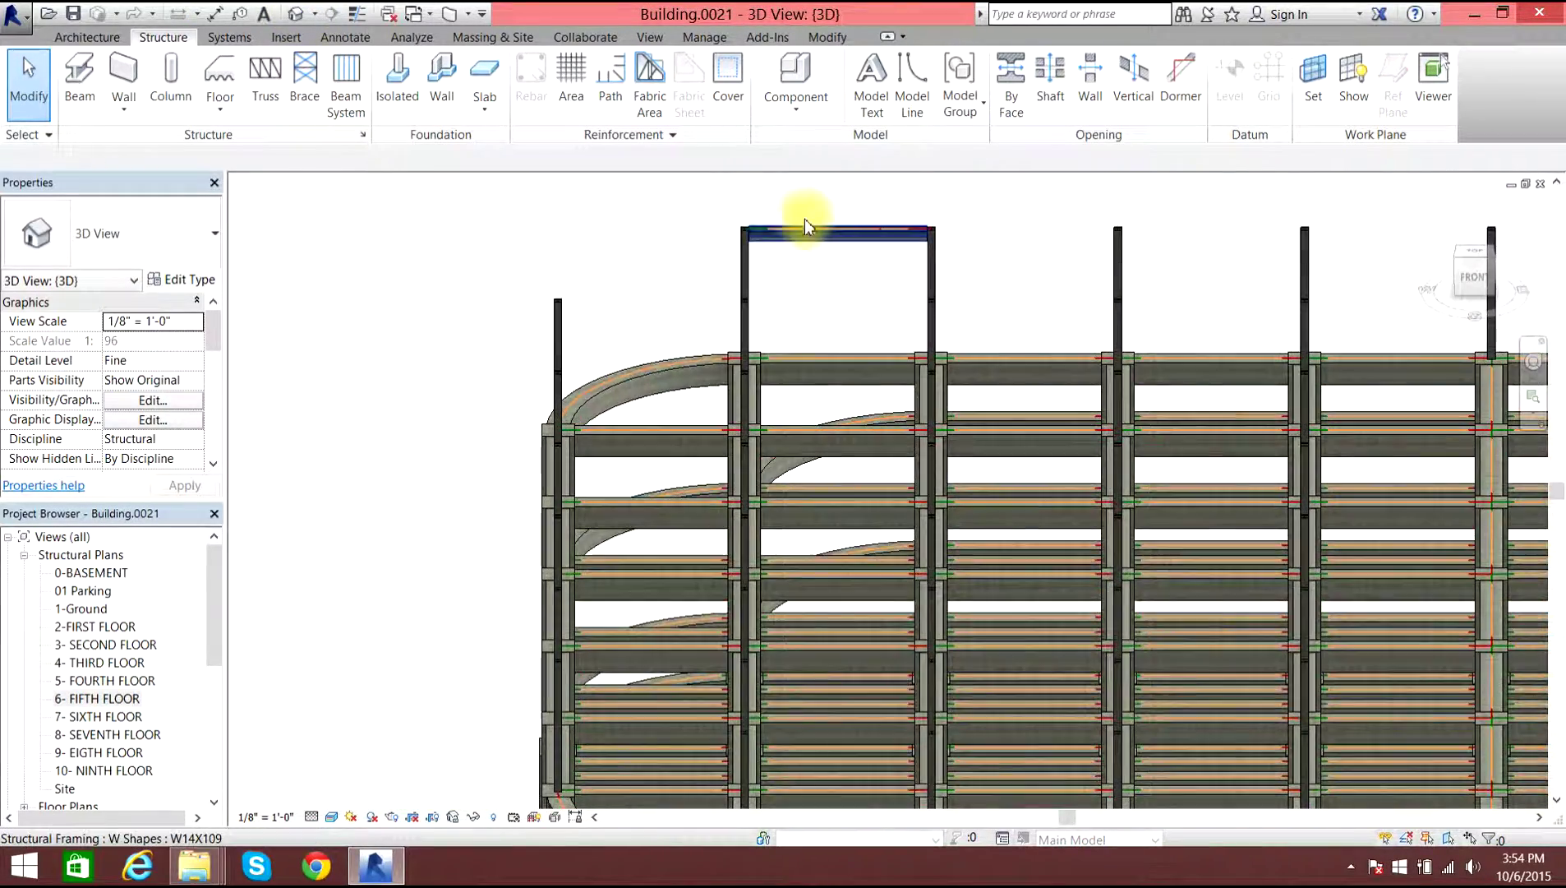
pyautogui.scroll(5, 813, 228)
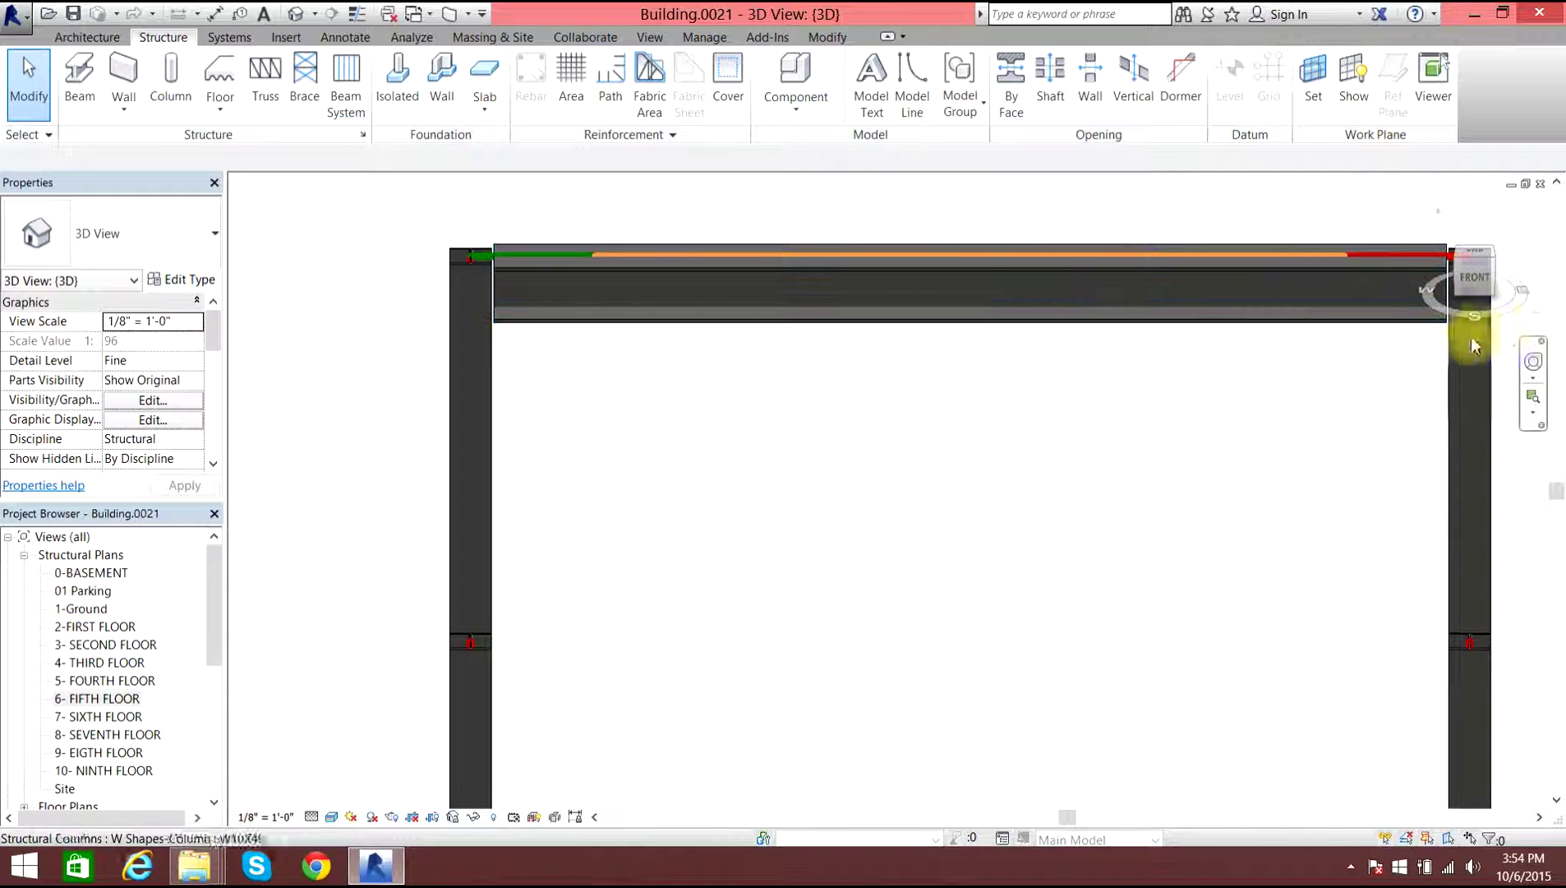
pyautogui.click(1472, 262)
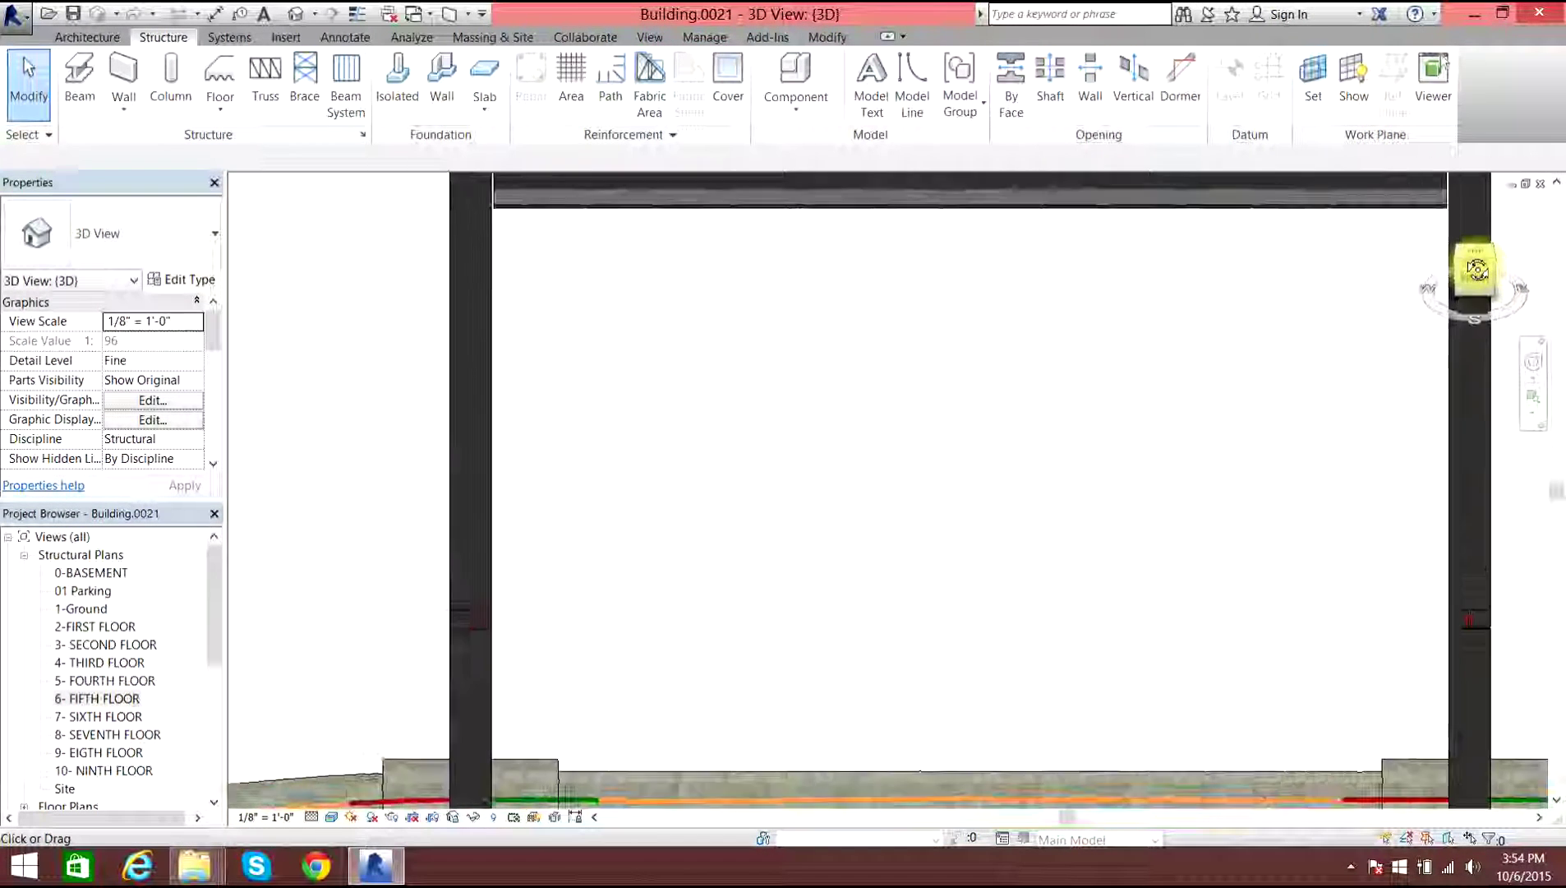
pyautogui.click(1474, 254)
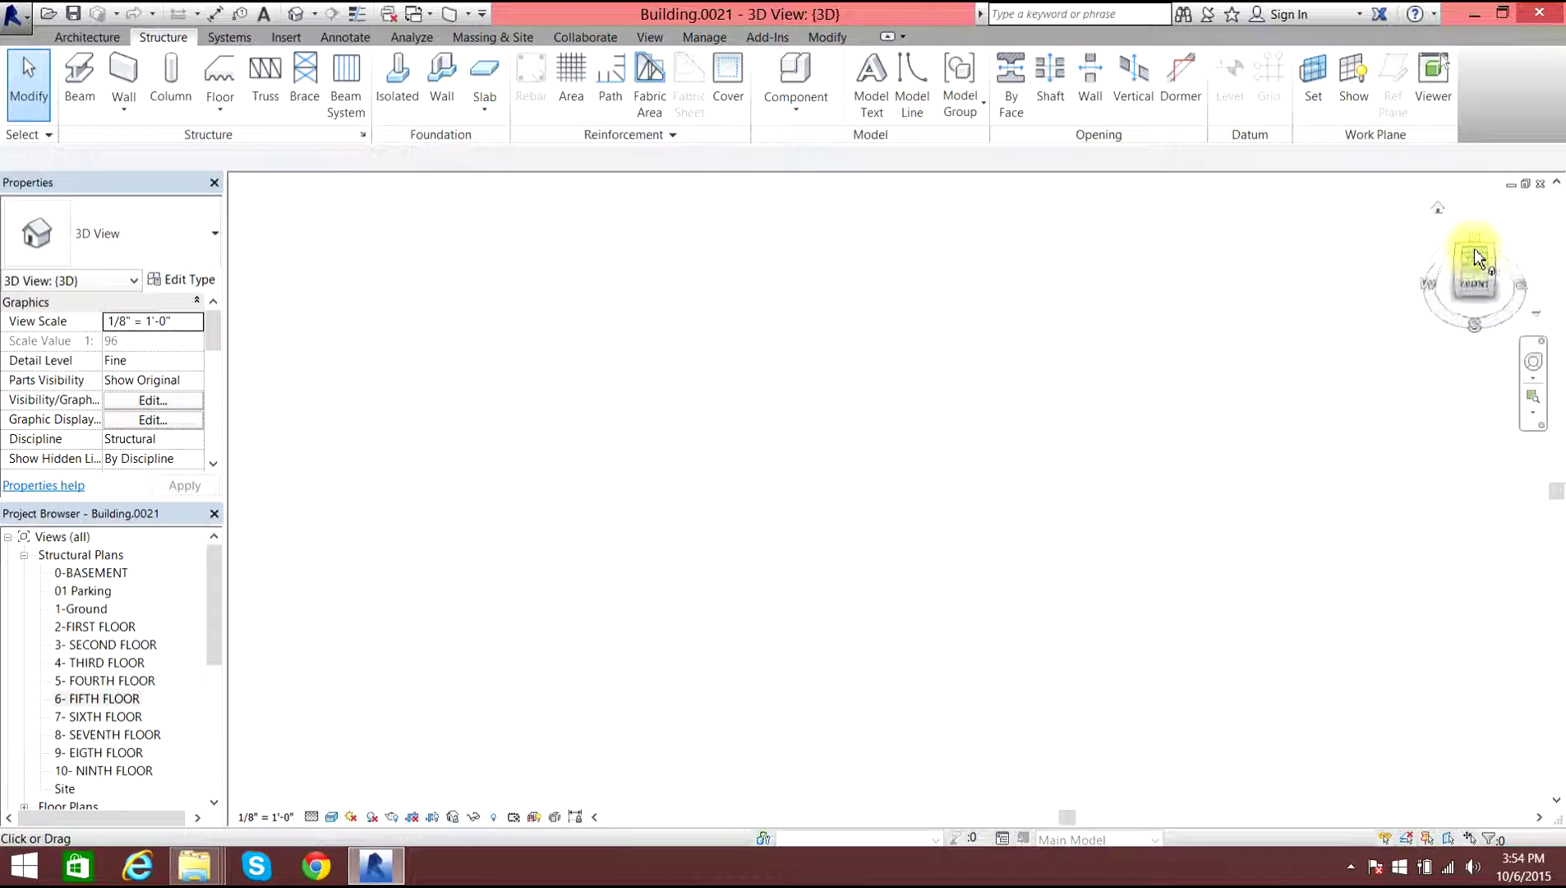
pyautogui.scroll(10, 966, 373)
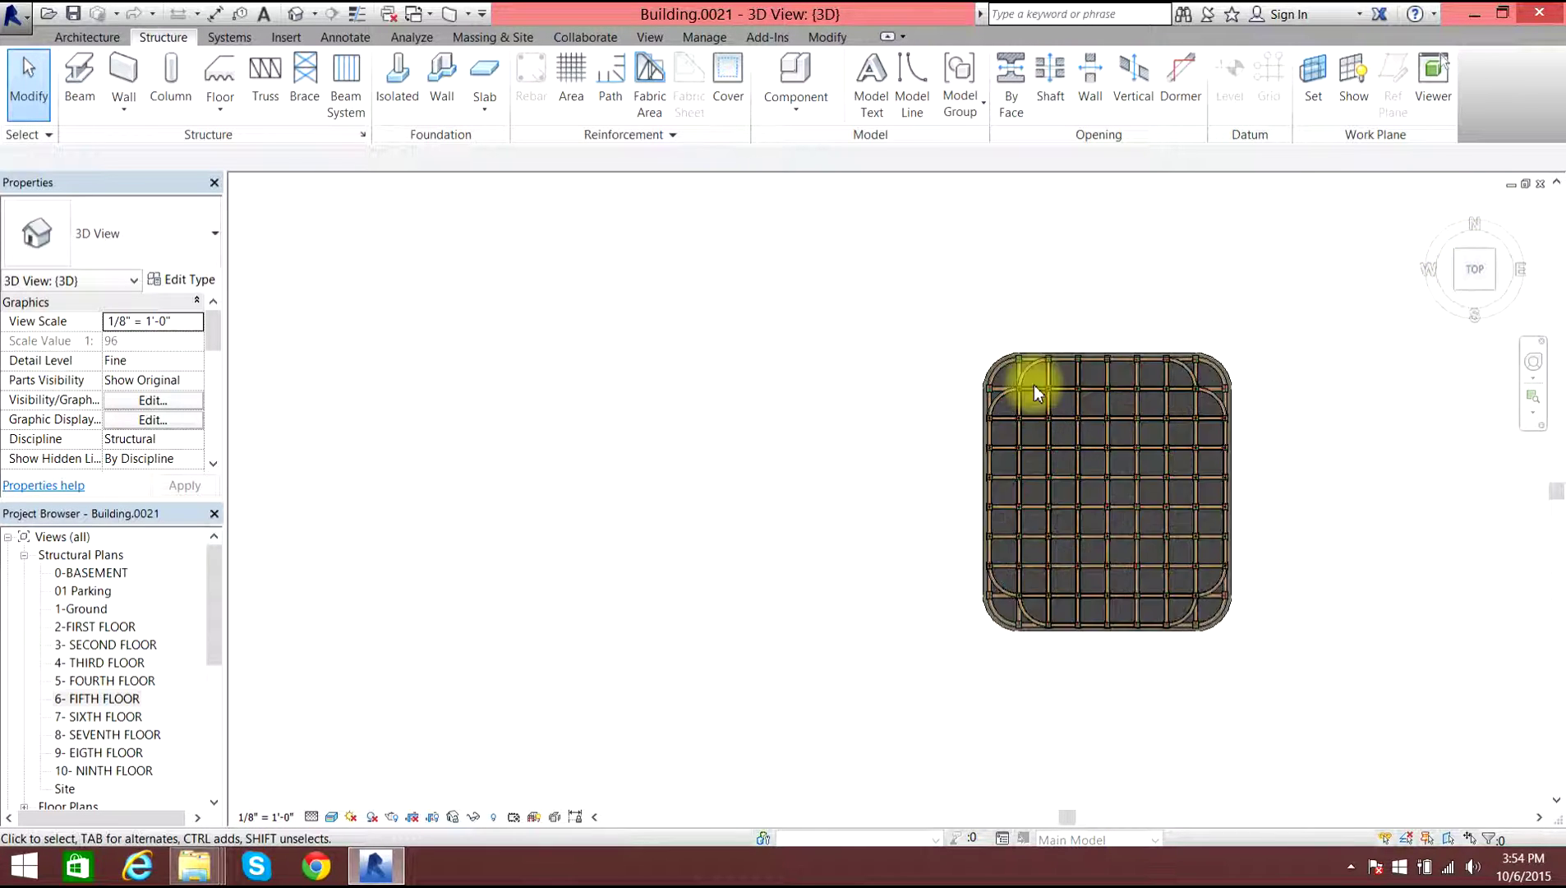
pyautogui.scroll(3, 1270, 455)
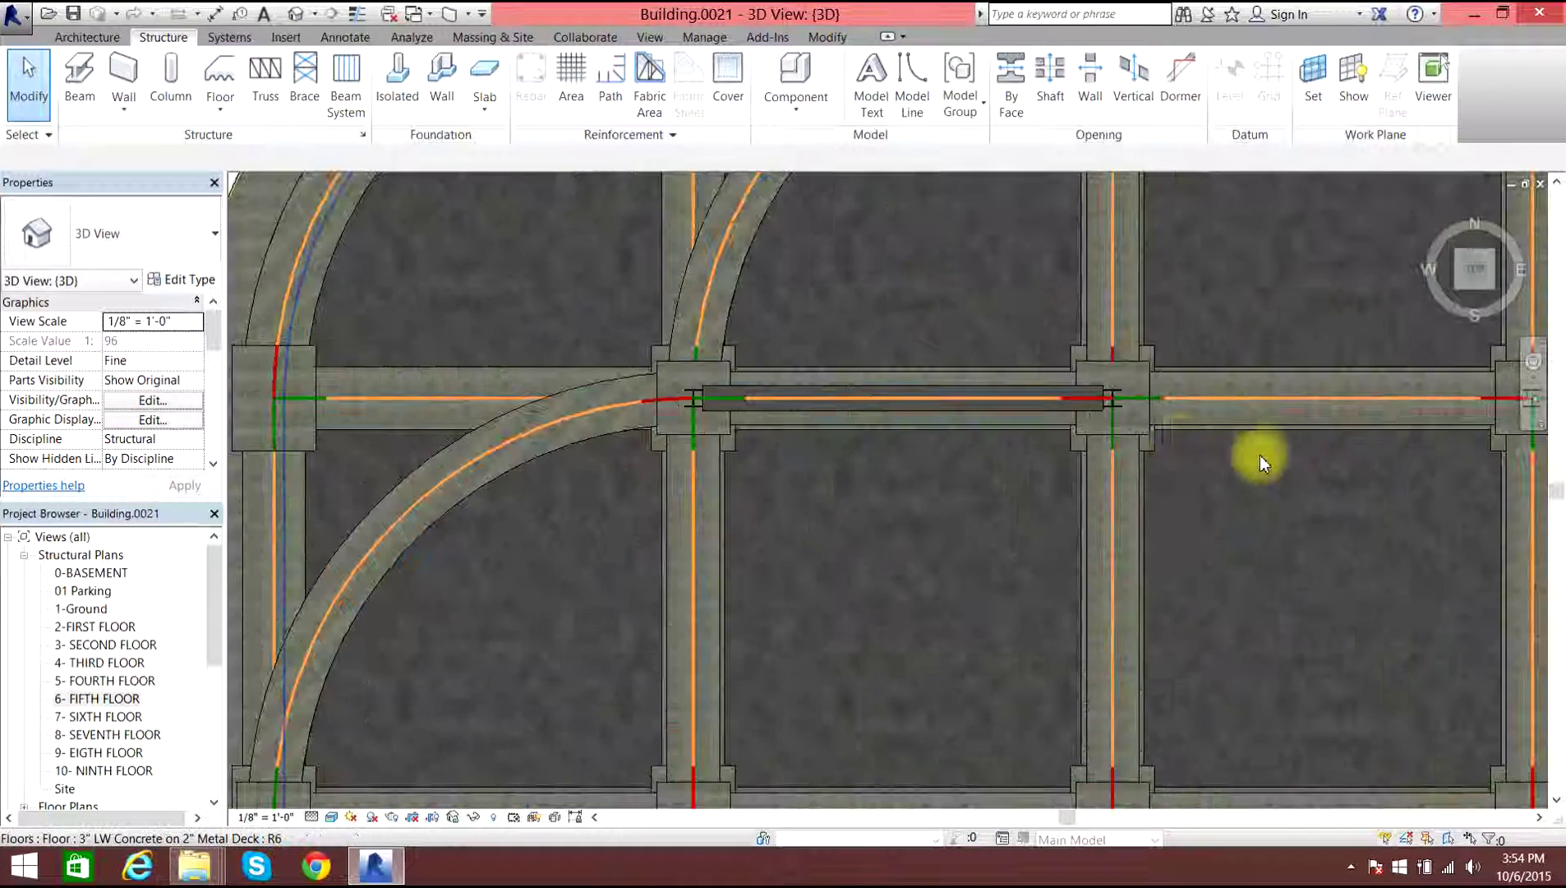
pyautogui.scroll(4, 957, 399)
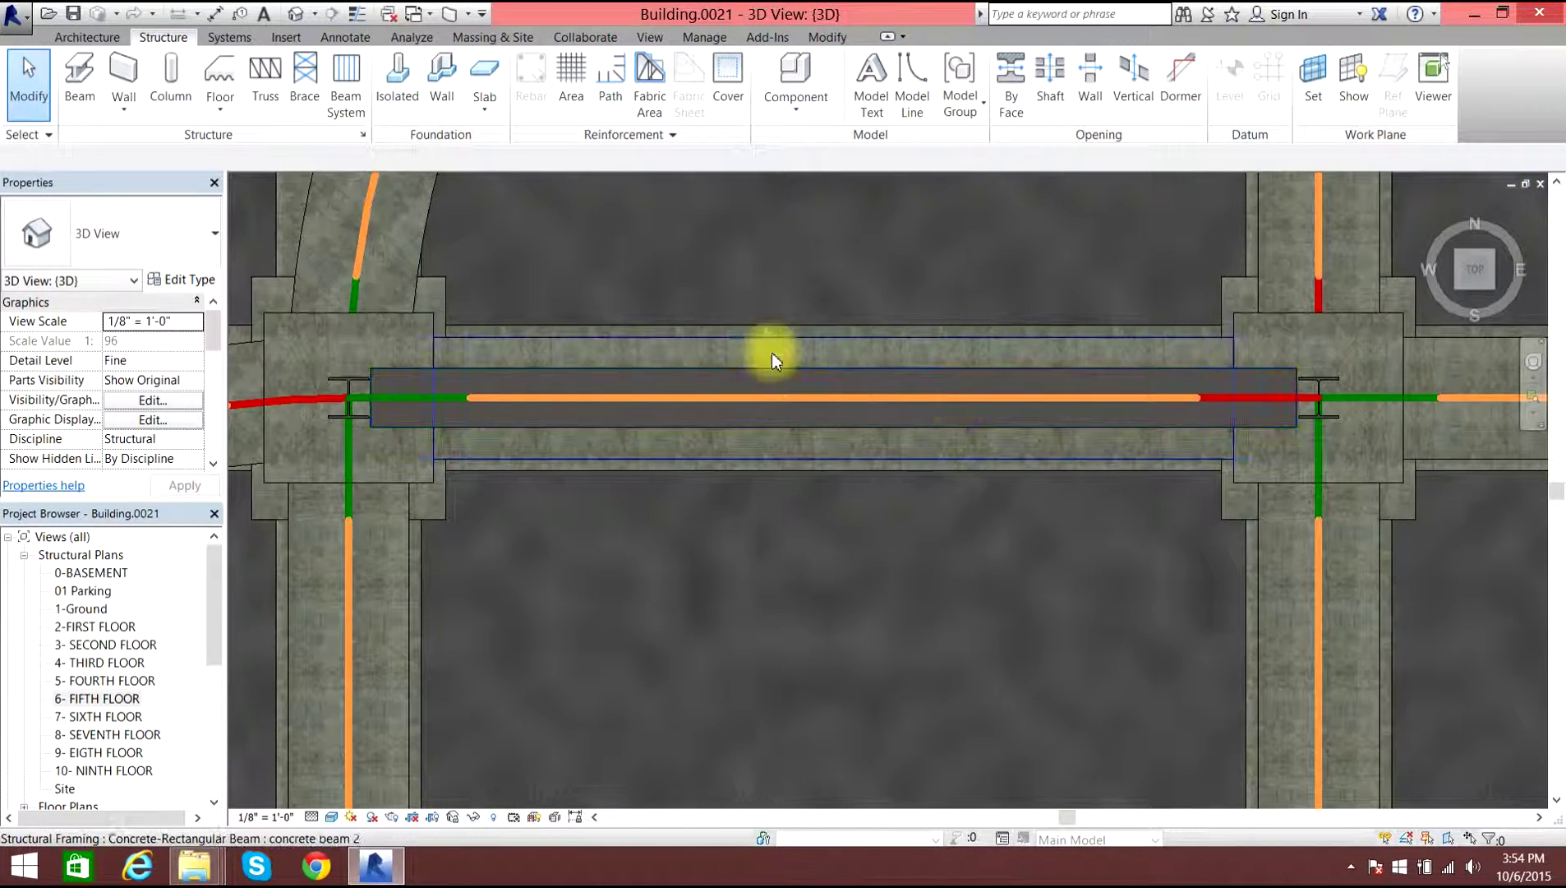
pyautogui.scroll(-10, 896, 362)
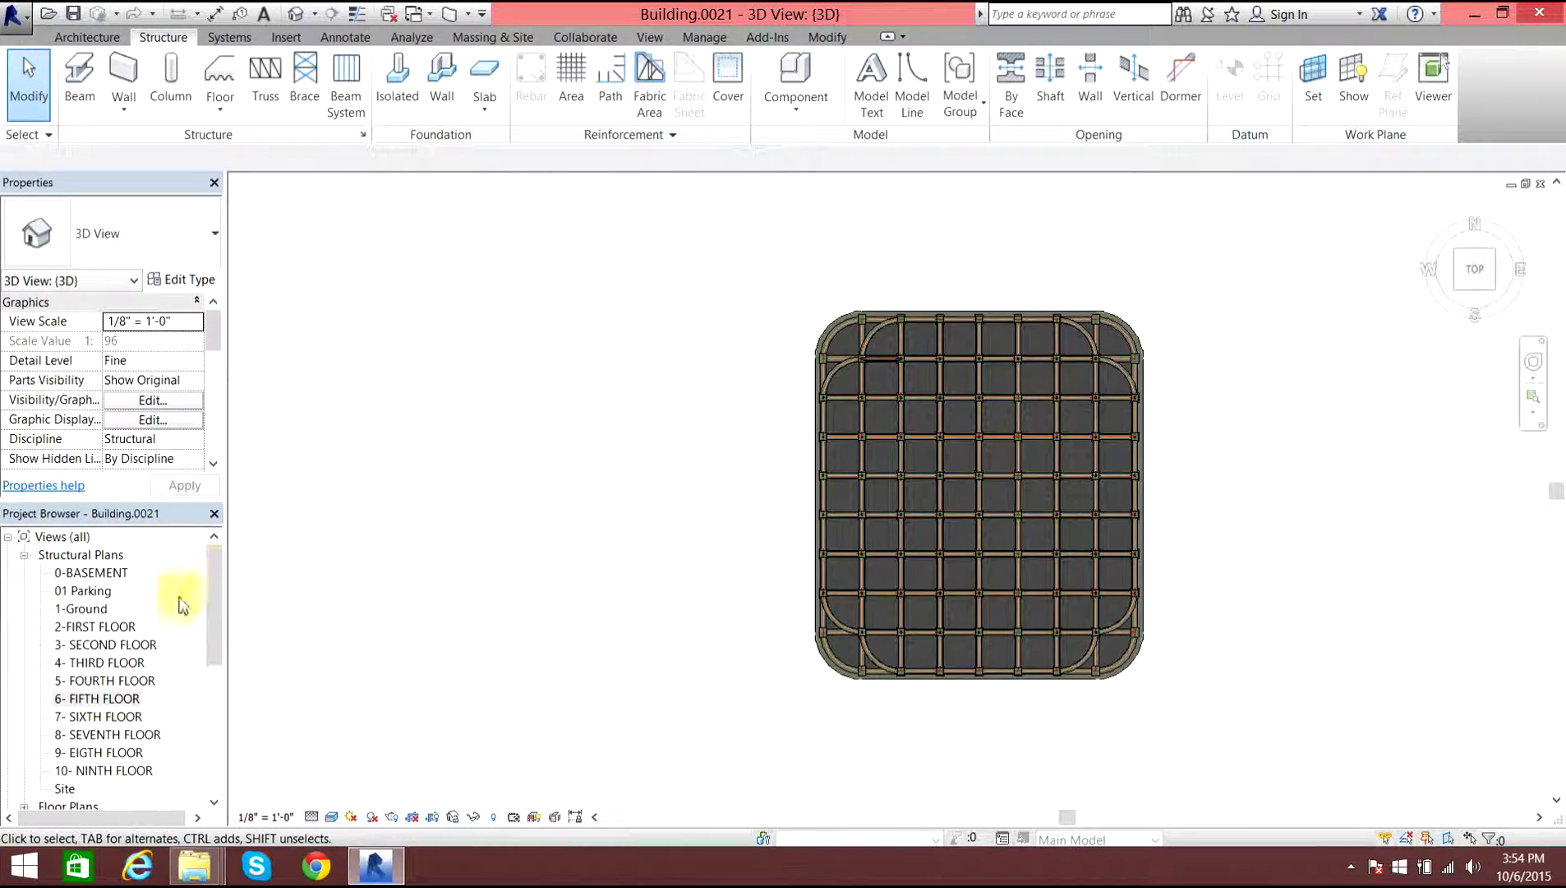
pyautogui.doubleClick(82, 699)
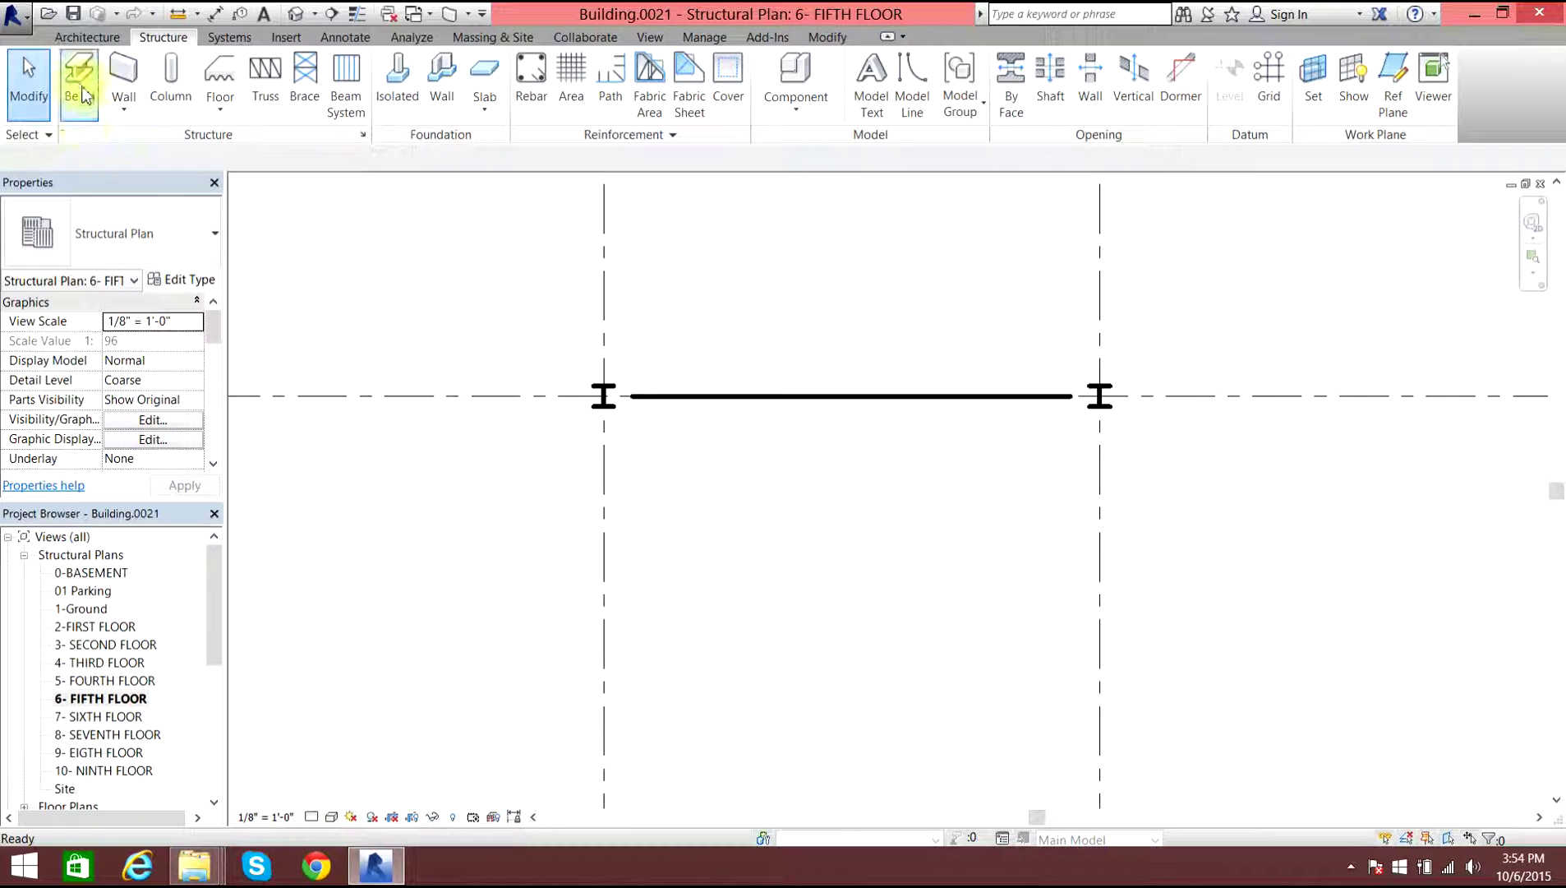
# Add a 20'-0" W14X109 beam between the next two column centres along the grid.
pyautogui.click(80, 82)
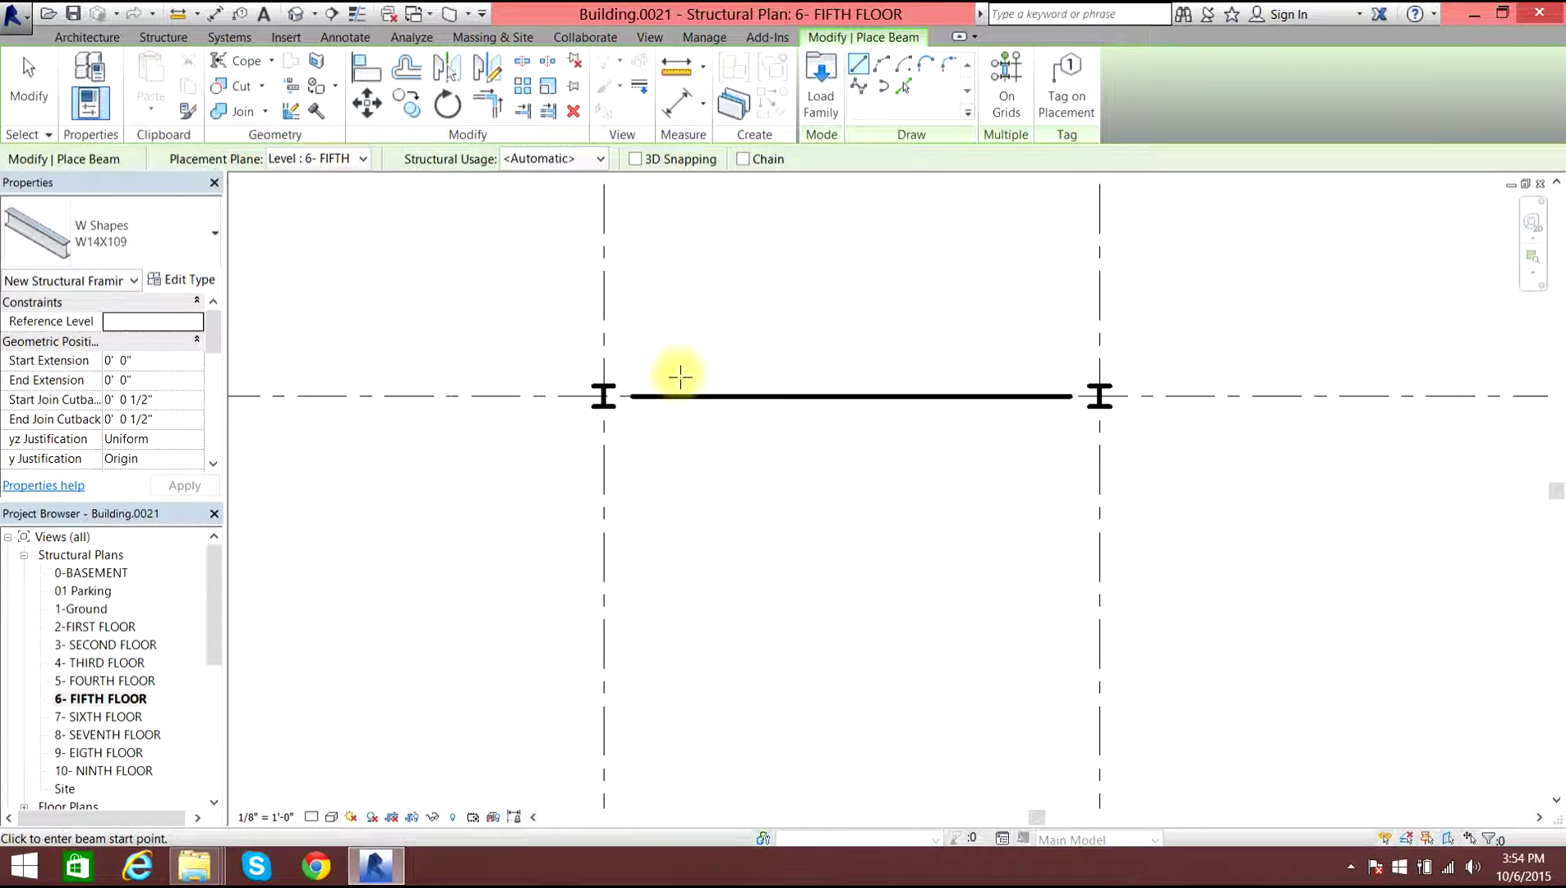
pyautogui.scroll(-5, 649, 403)
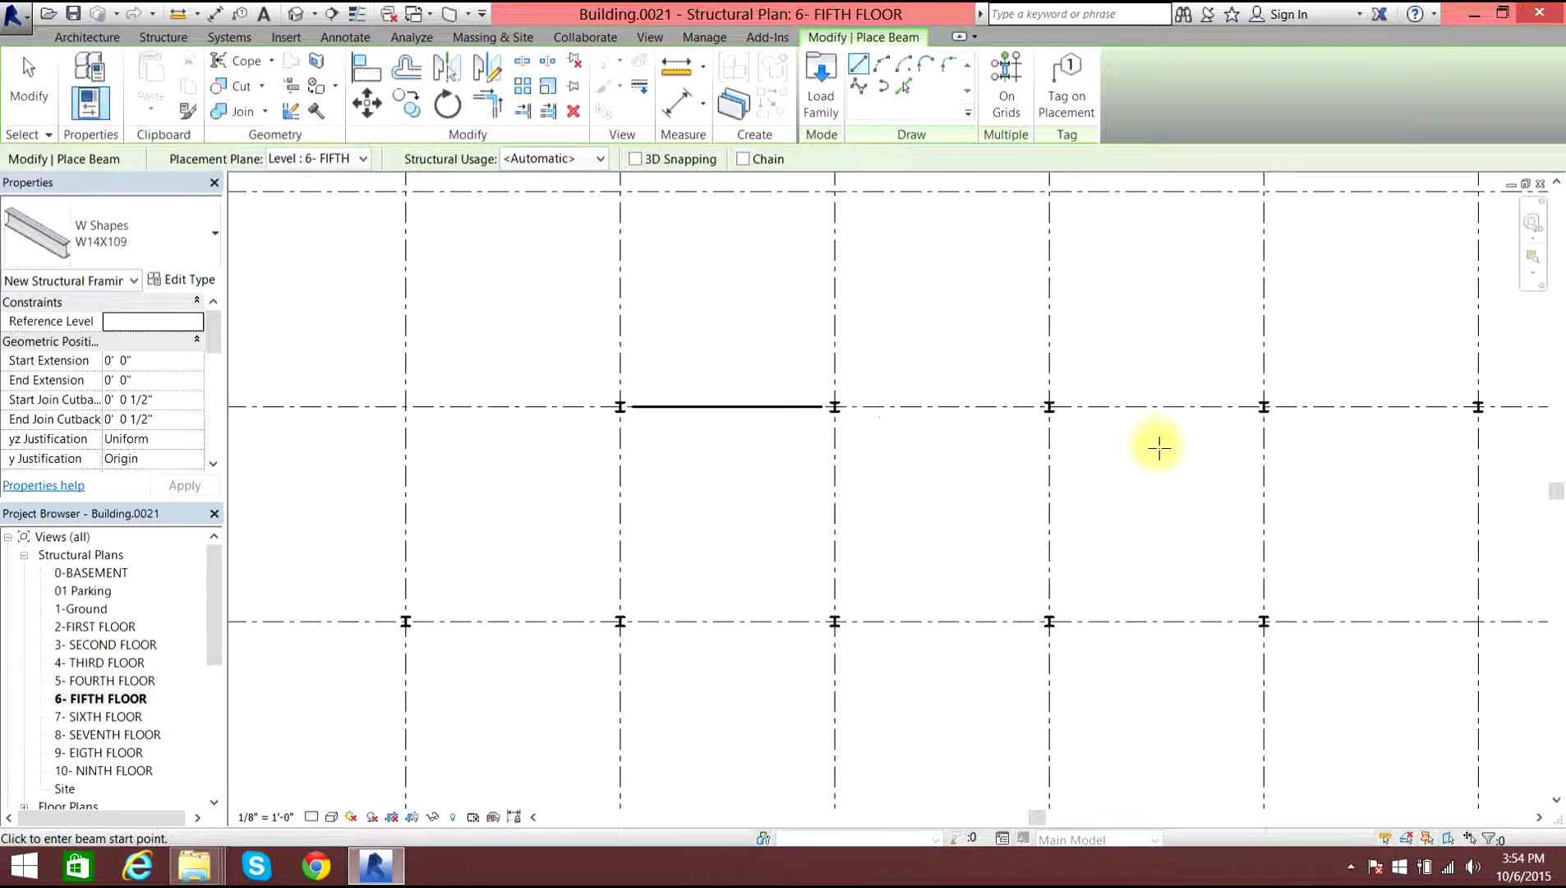
pyautogui.scroll(10, 1159, 447)
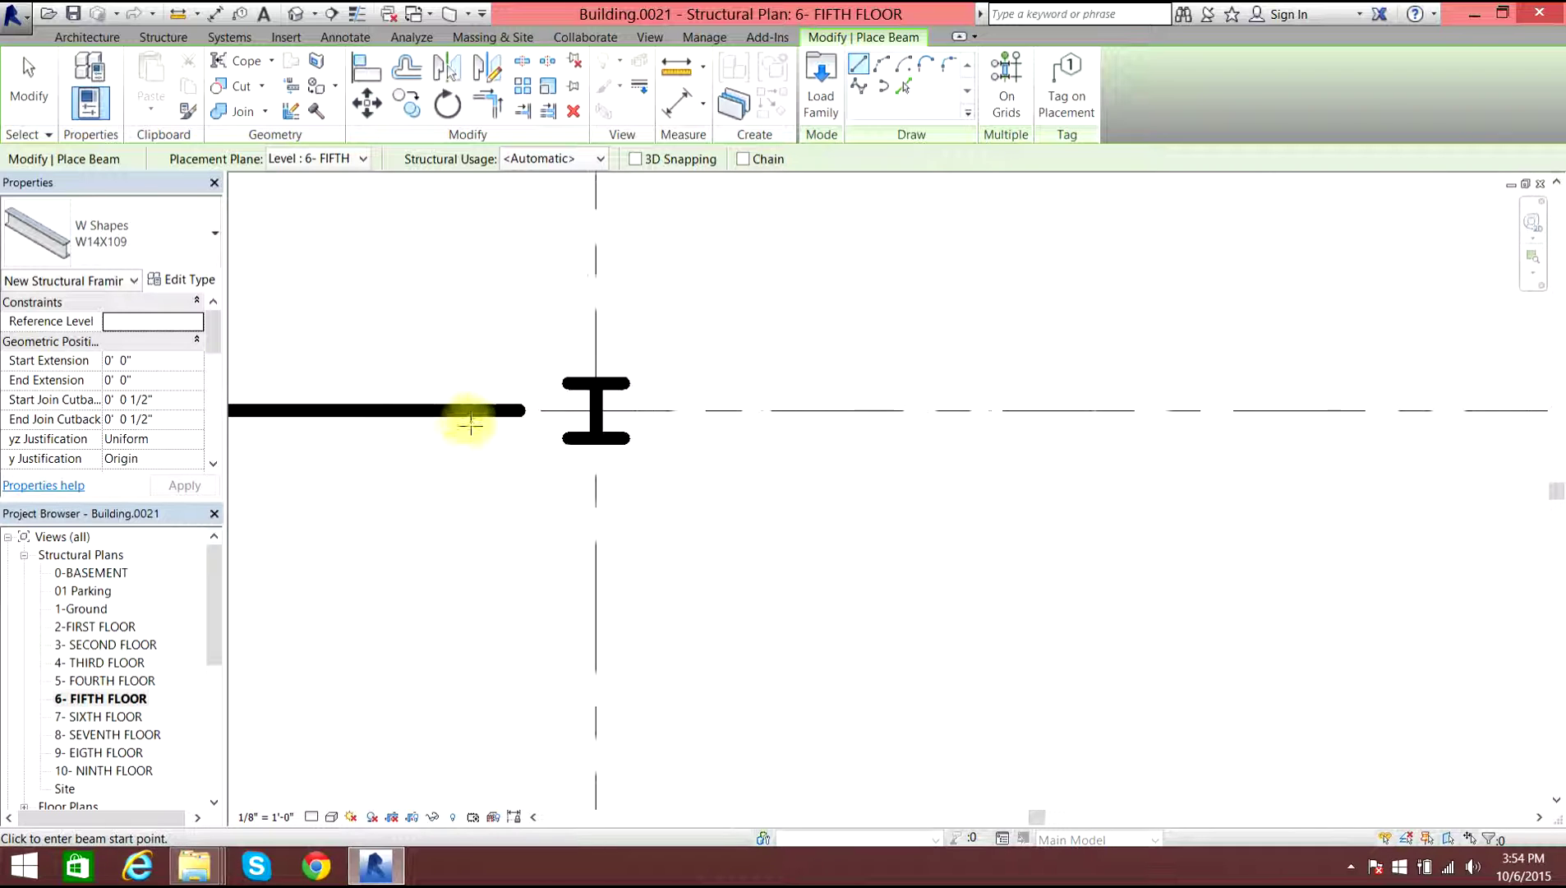
pyautogui.scroll(3, 514, 407)
pyautogui.scroll(-1, 516, 407)
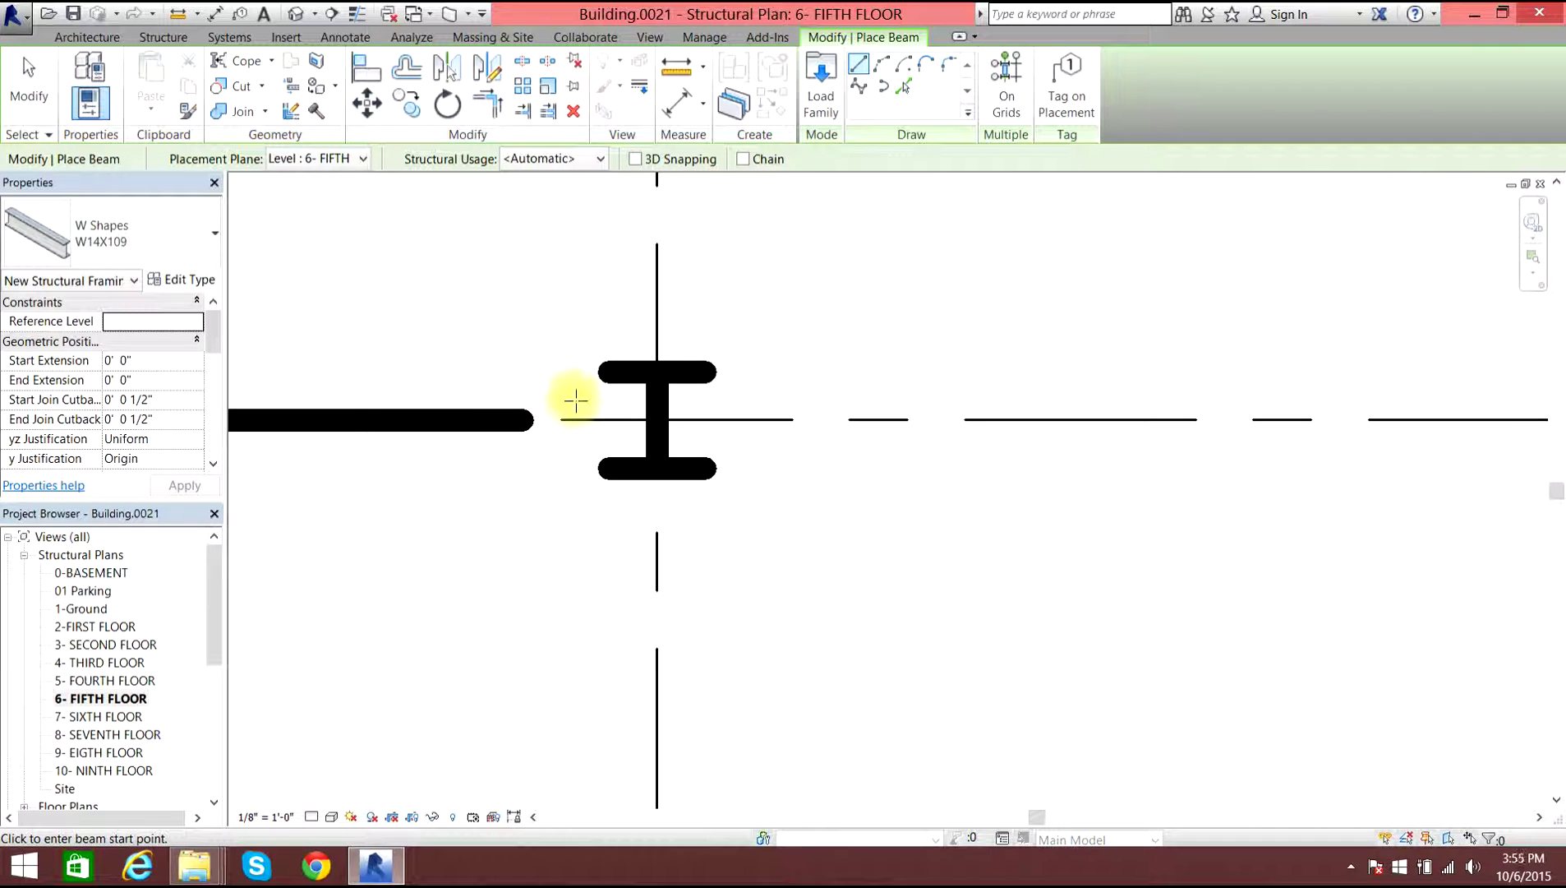
pyautogui.scroll(-3, 681, 416)
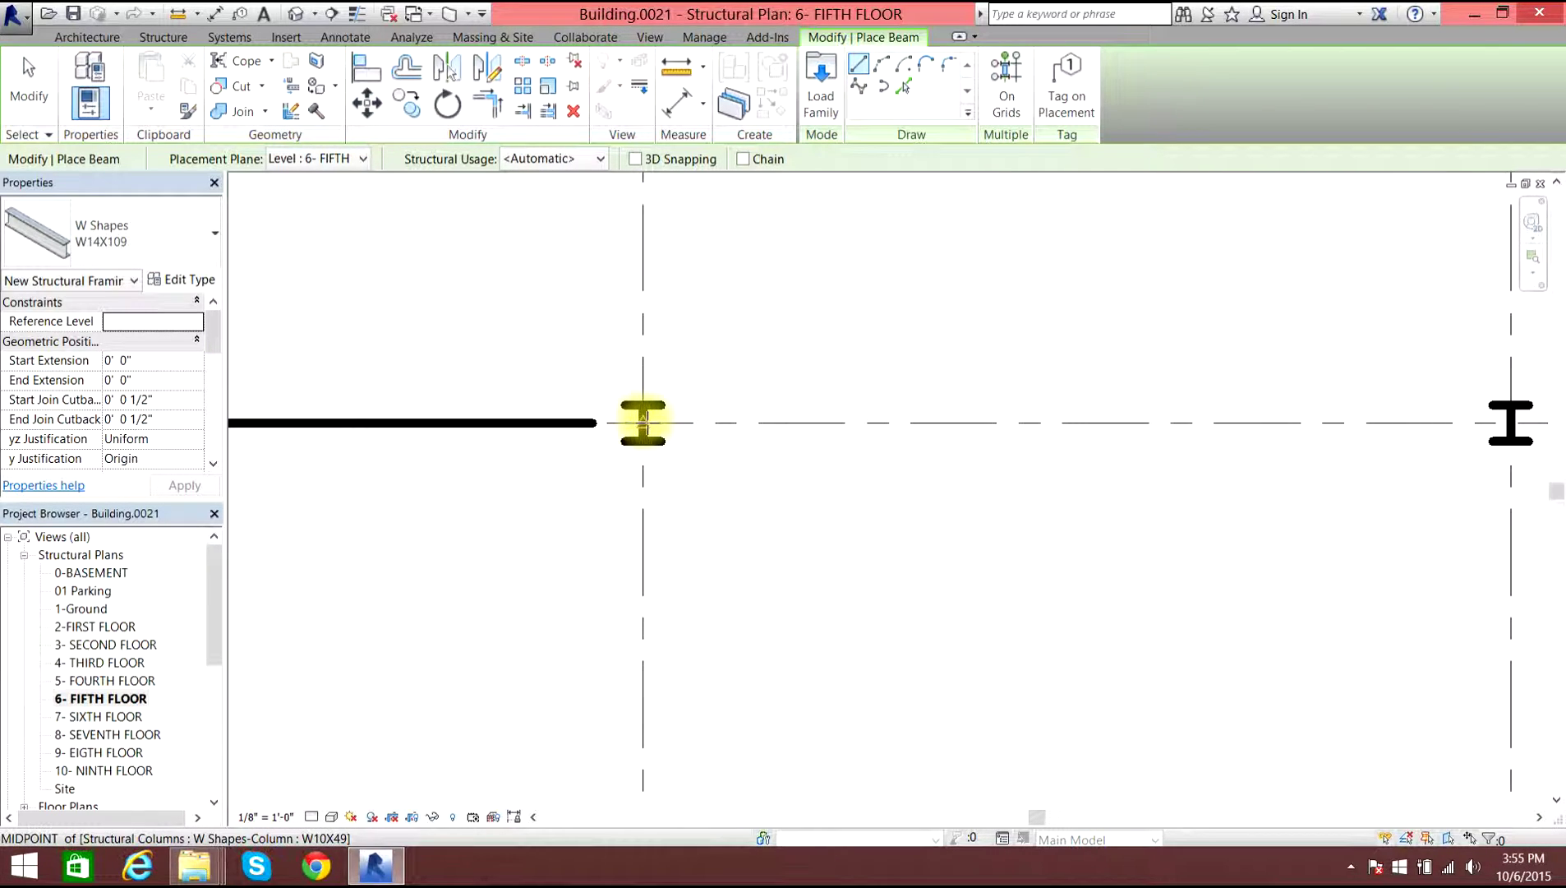
pyautogui.click(643, 422)
pyautogui.scroll(-3, 740, 368)
pyautogui.scroll(3, 1072, 388)
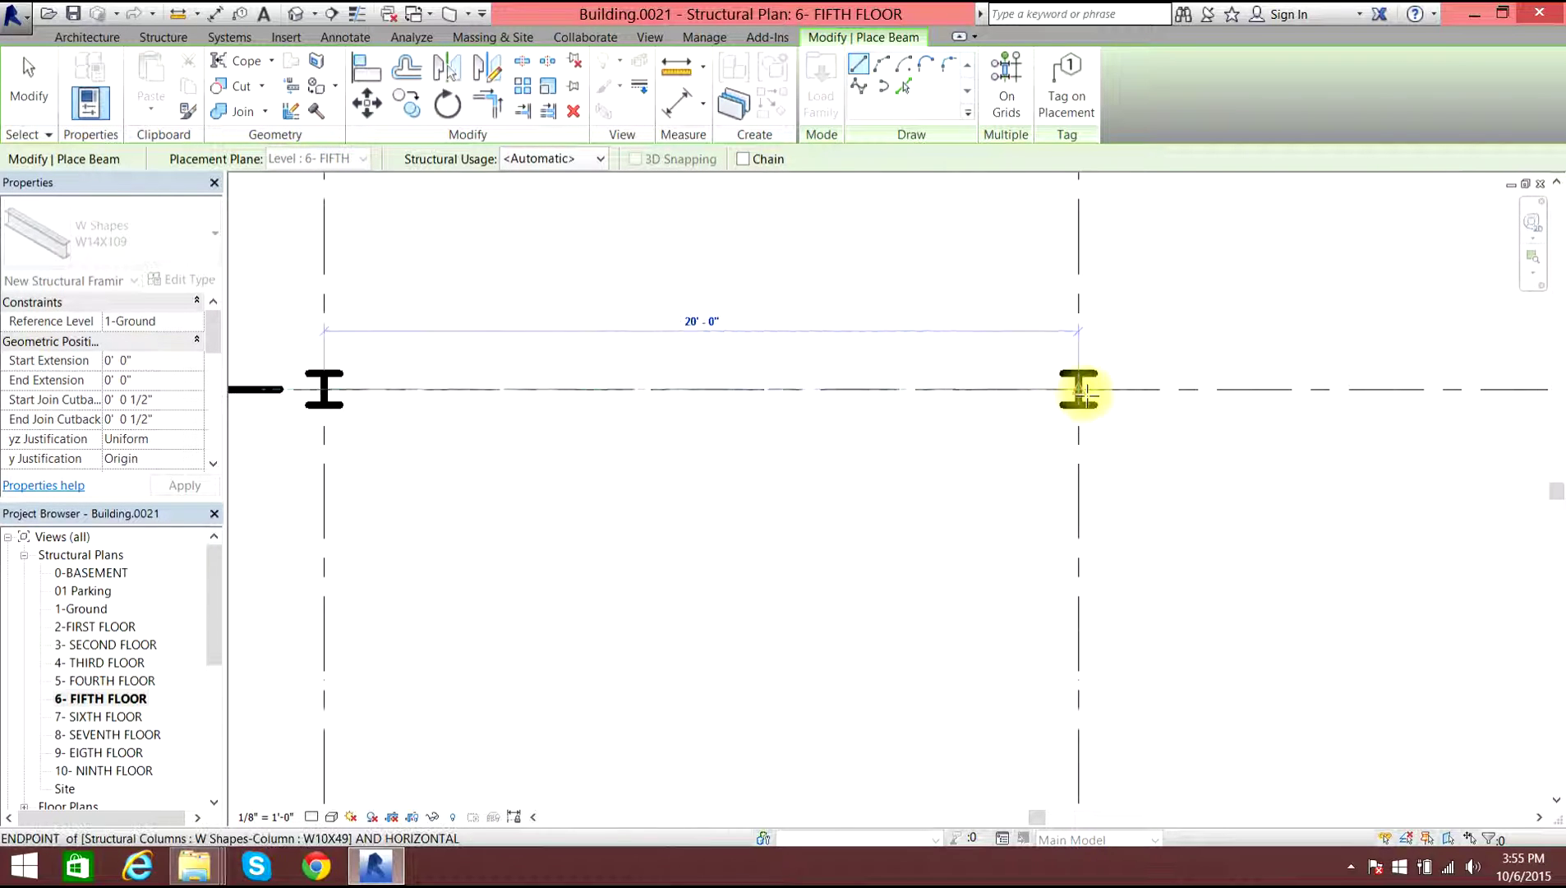
pyautogui.click(1077, 388)
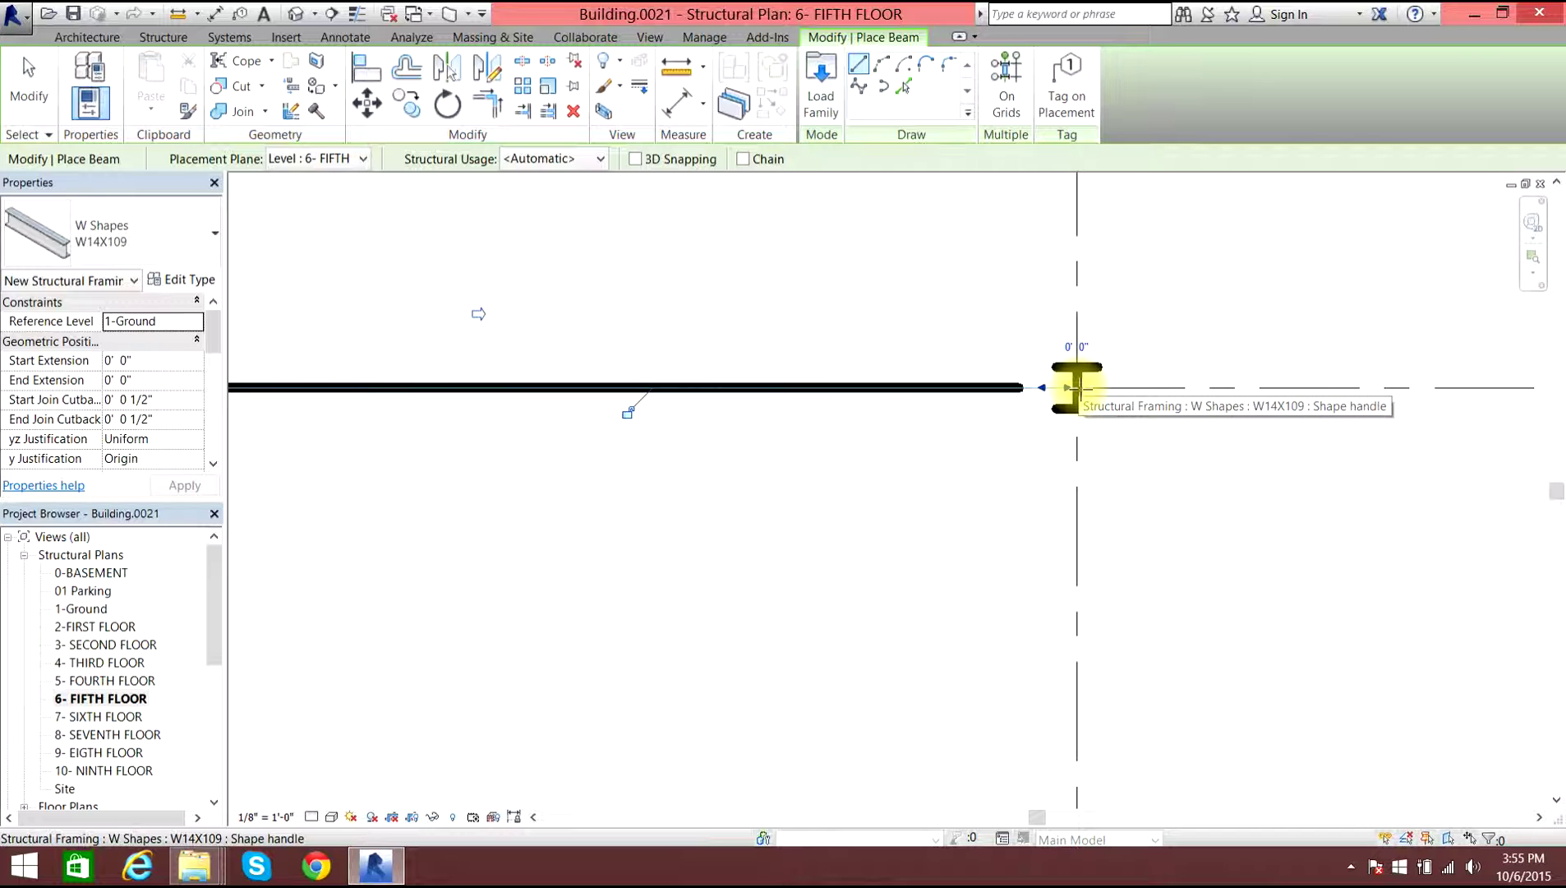
pyautogui.click(1072, 388)
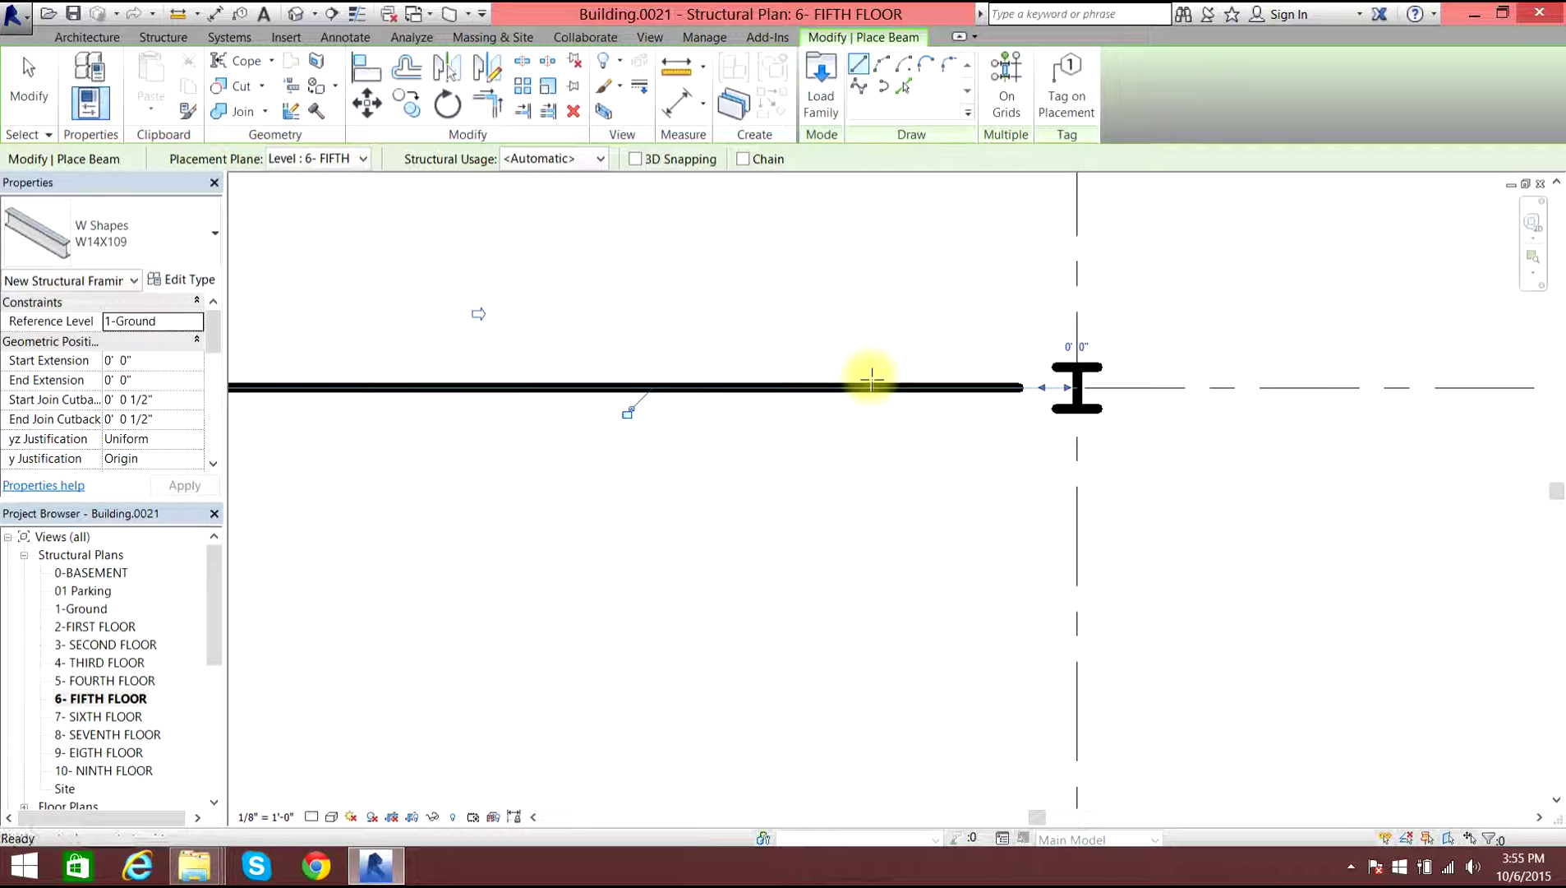
pyautogui.press('Escape')
pyautogui.press('Escape')
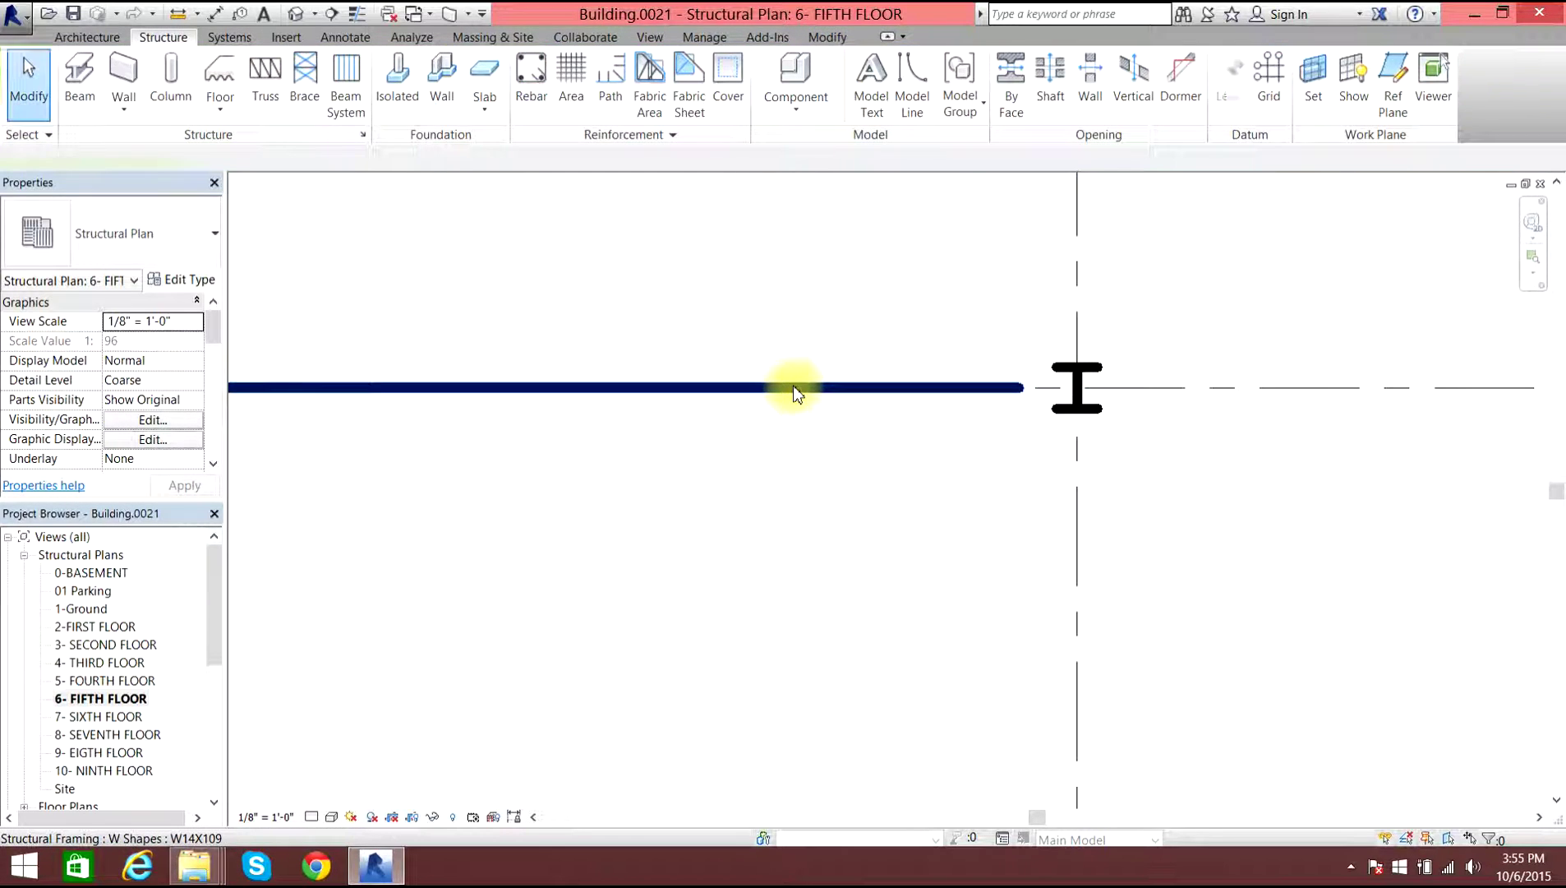
pyautogui.click(796, 387)
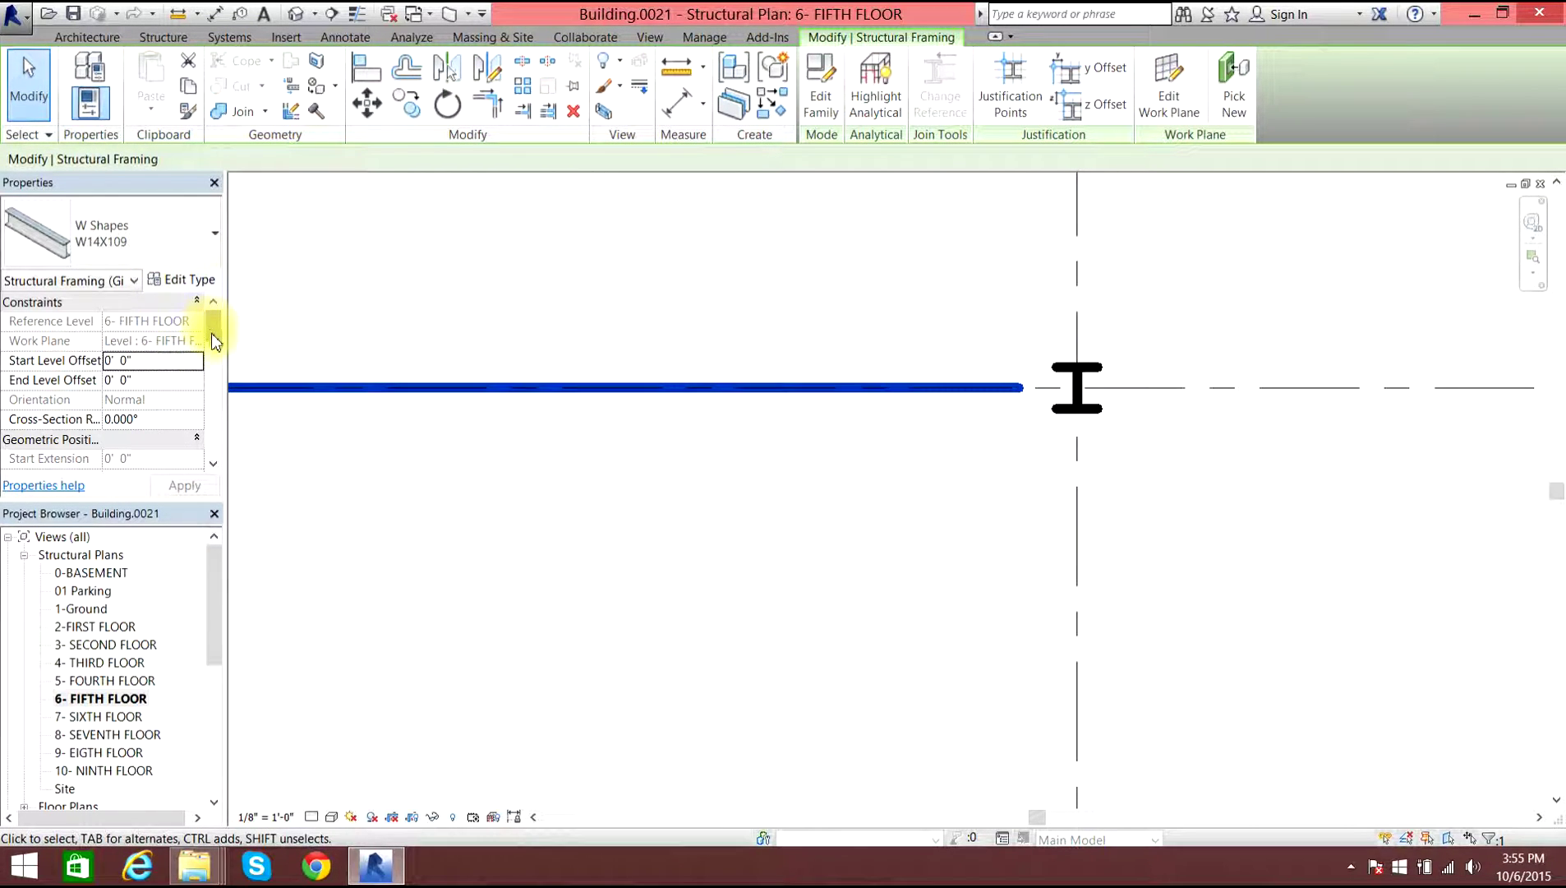
pyautogui.moveTo(213, 330); pyautogui.dragTo(214, 394)
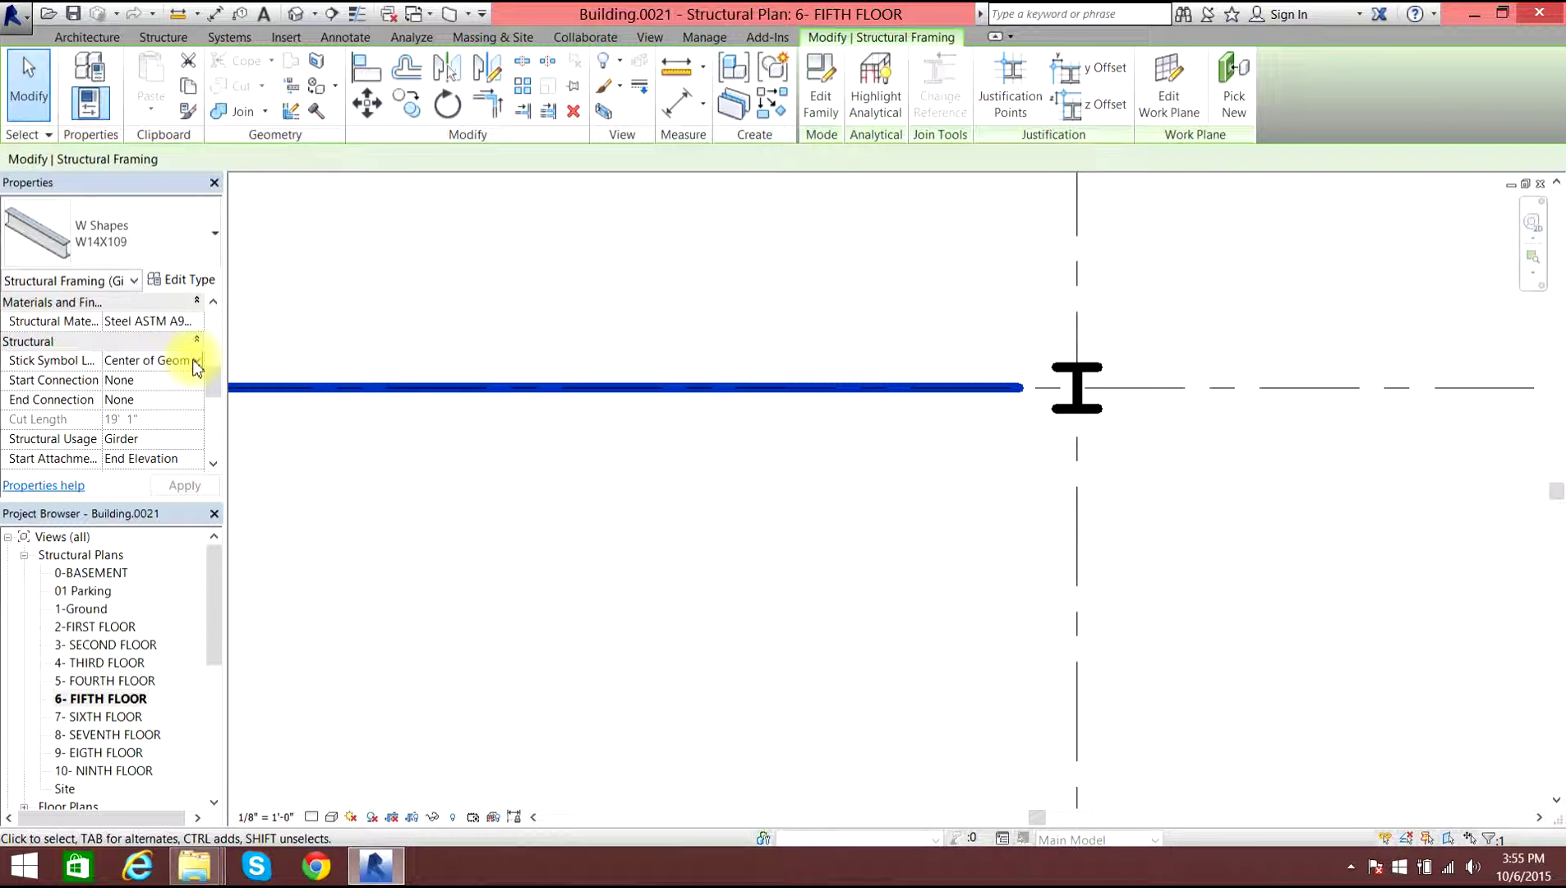
pyautogui.click(198, 361)
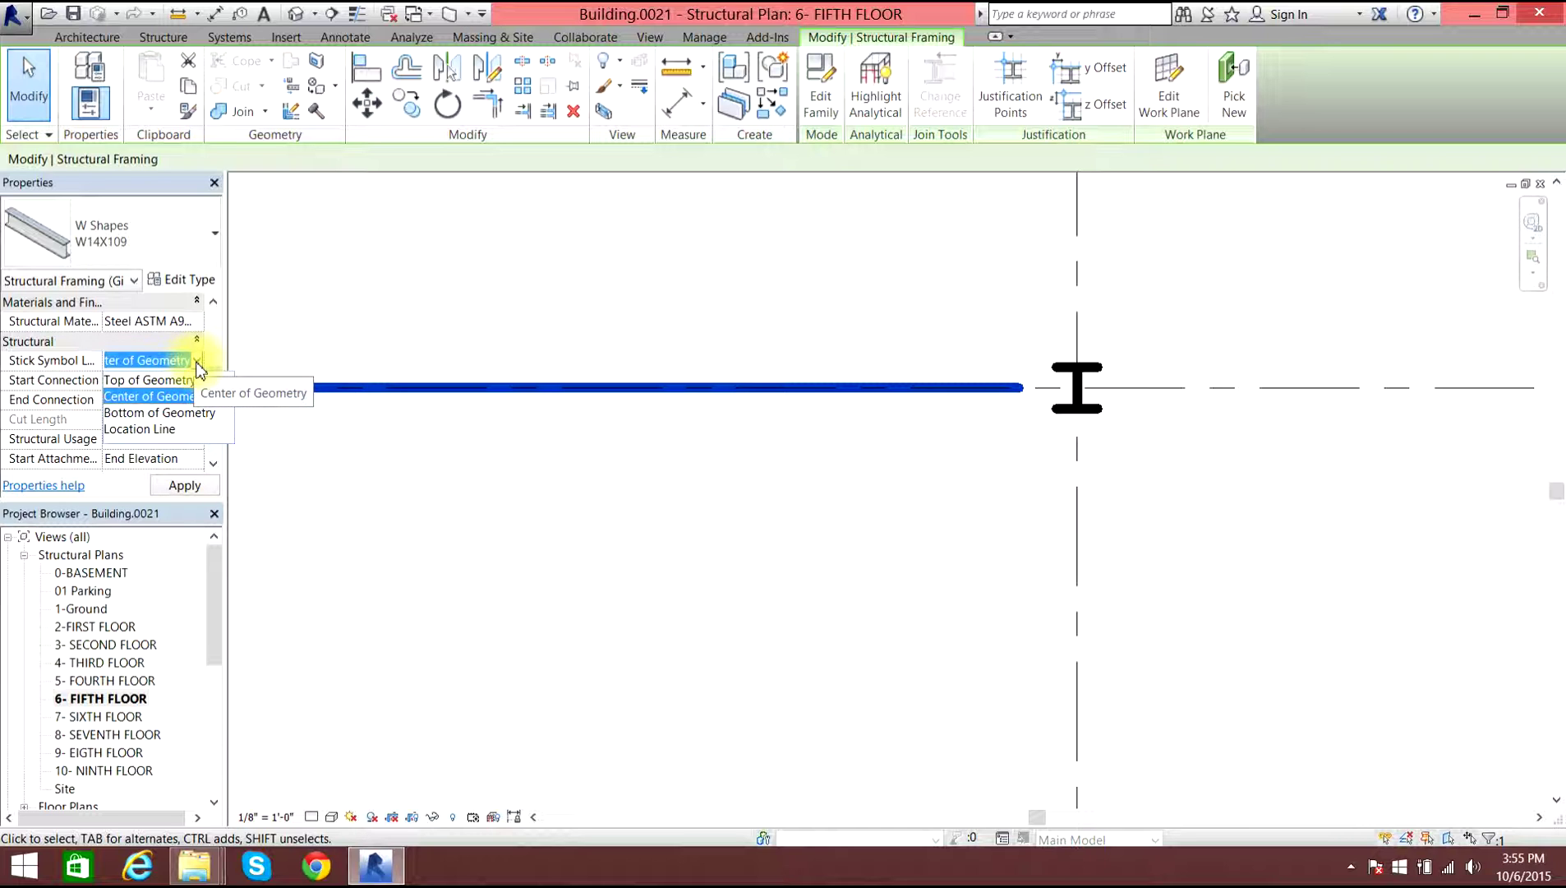
pyautogui.click(179, 381)
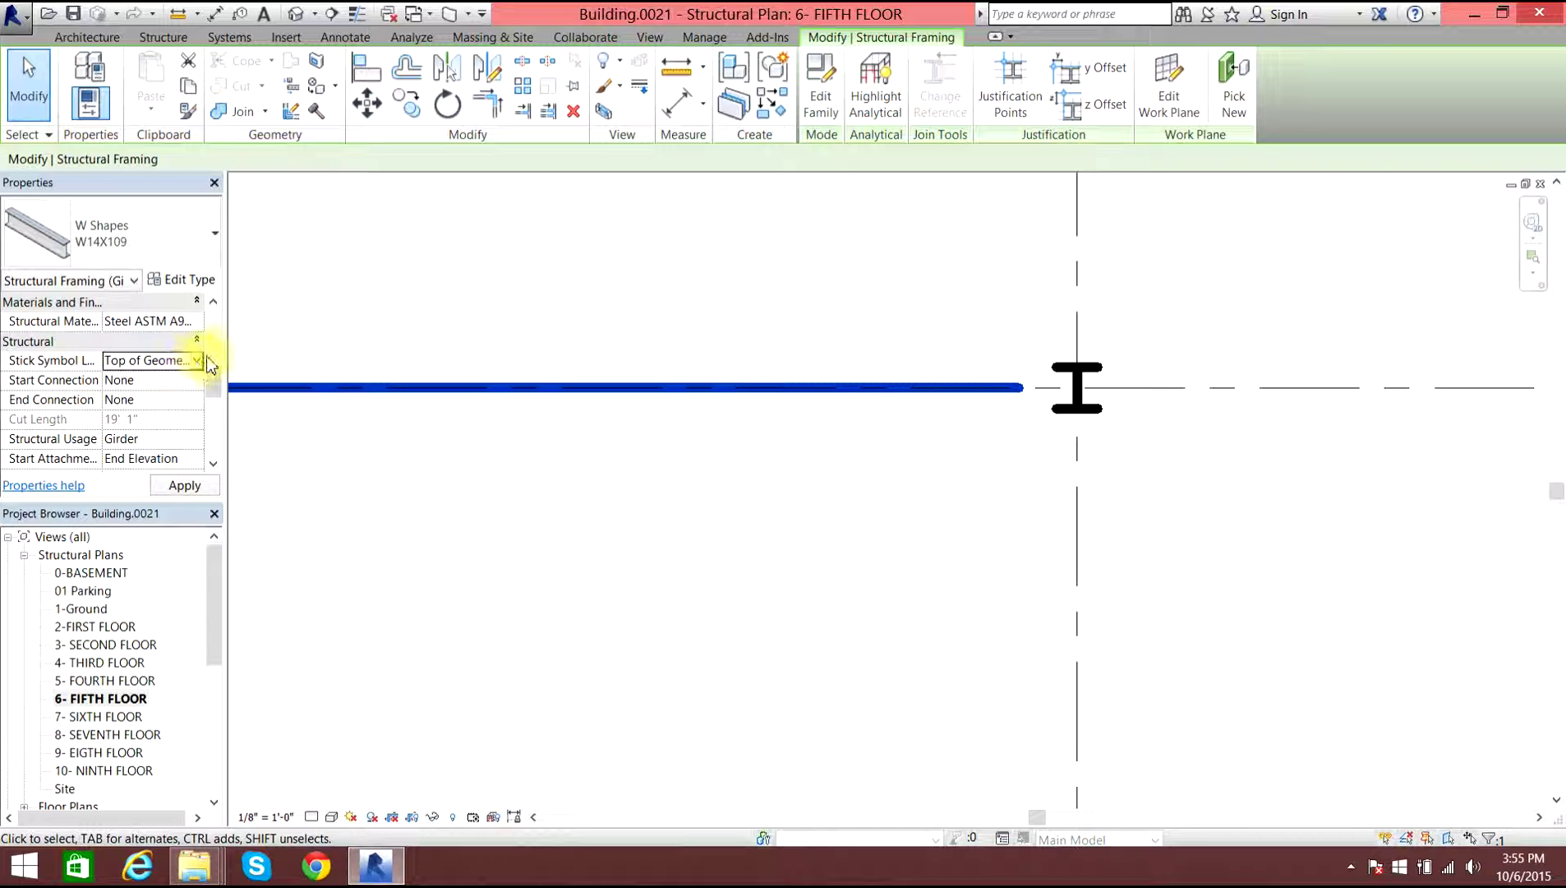
pyautogui.click(183, 486)
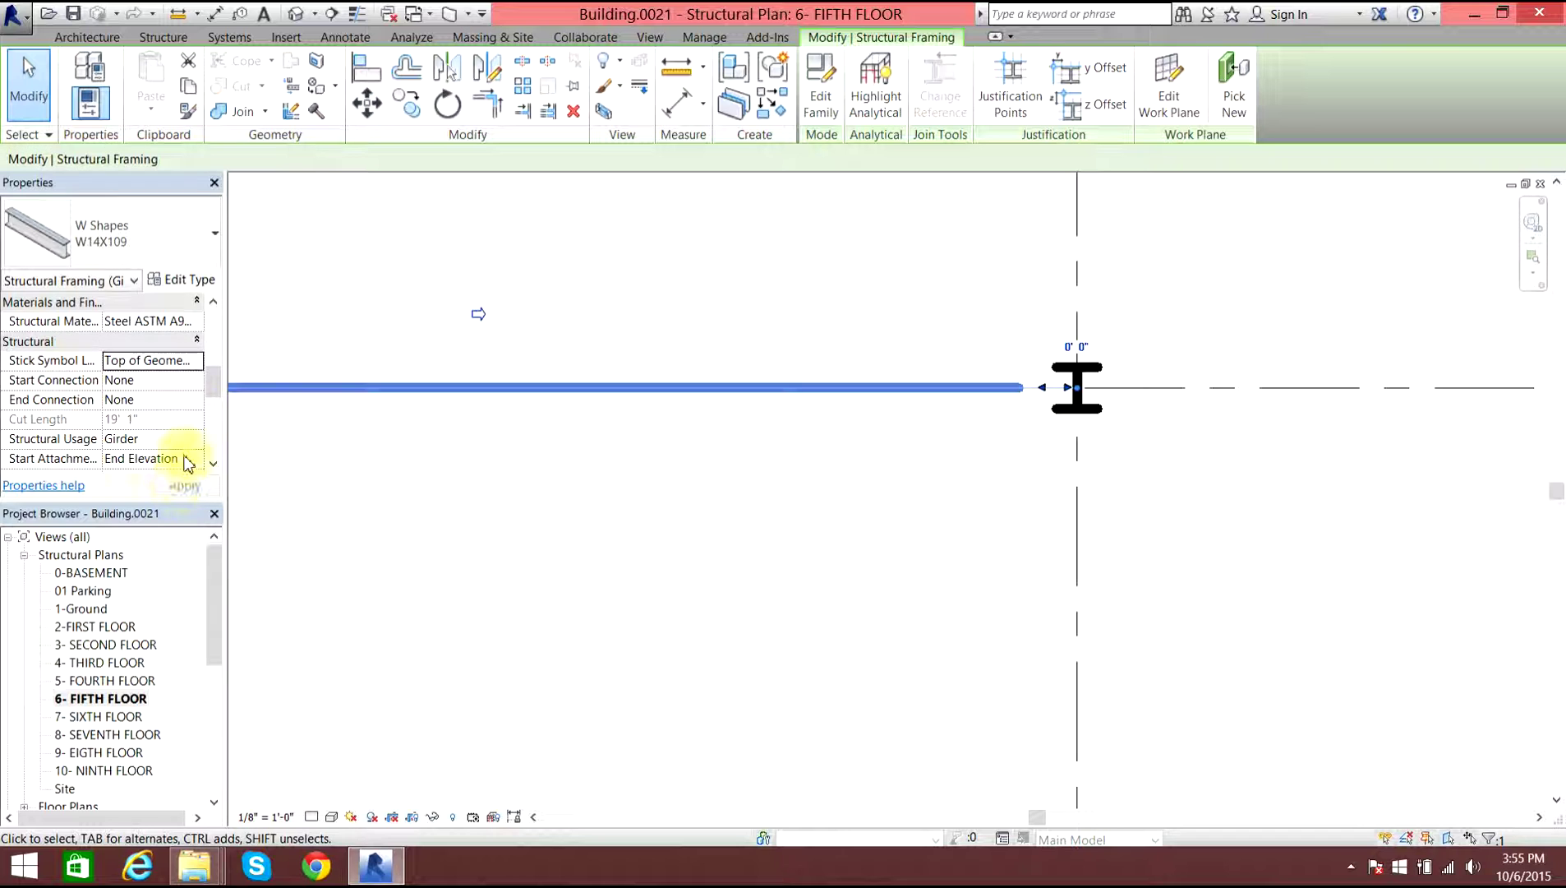
pyautogui.click(204, 365)
pyautogui.click(203, 365)
pyautogui.click(203, 367)
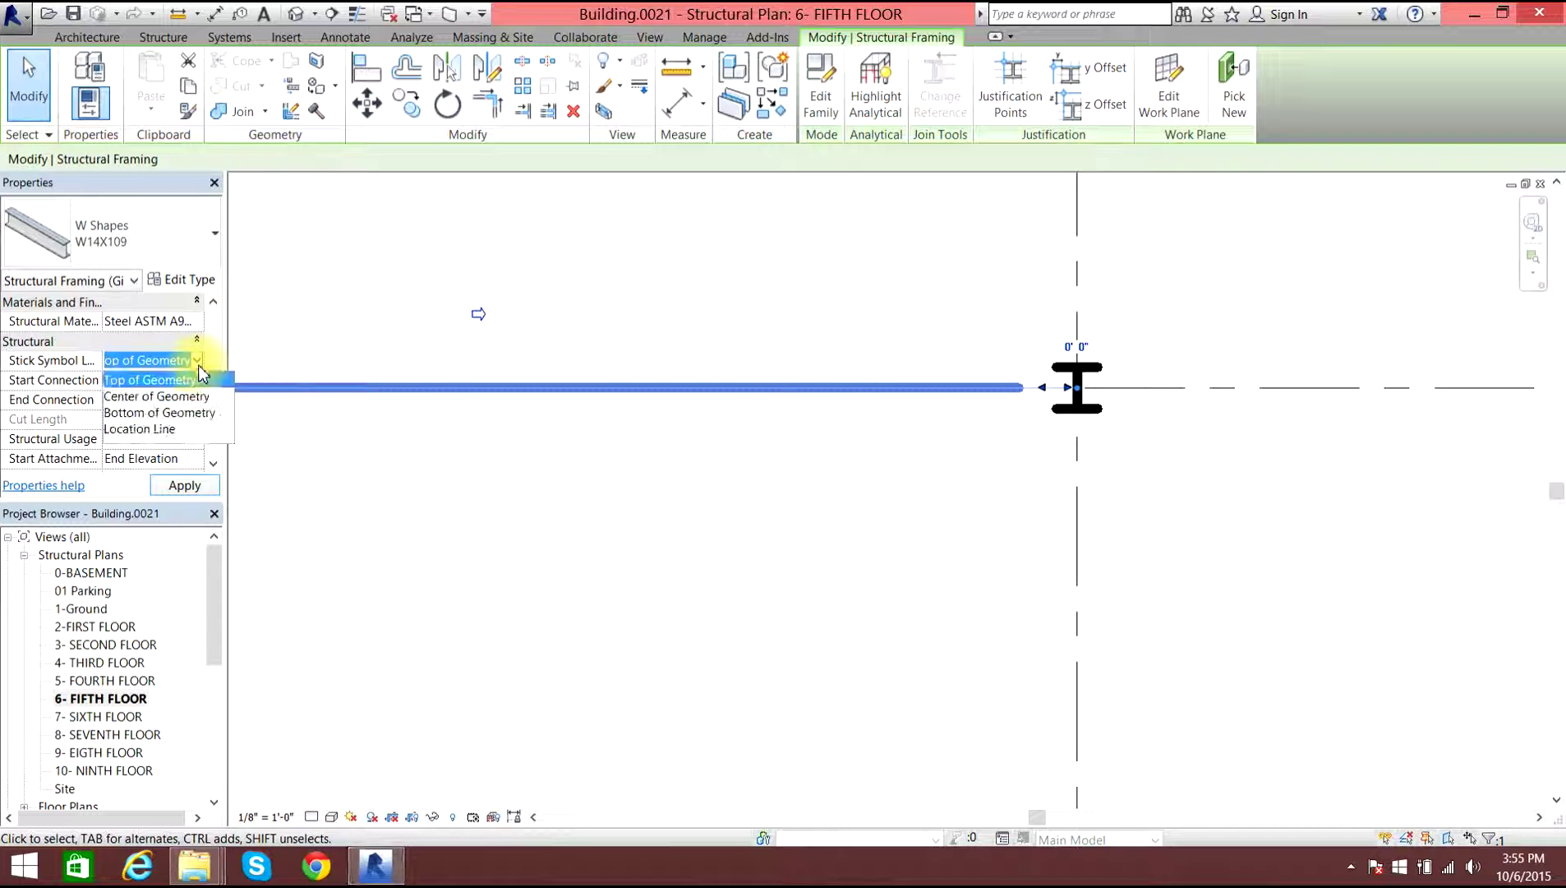
pyautogui.click(170, 429)
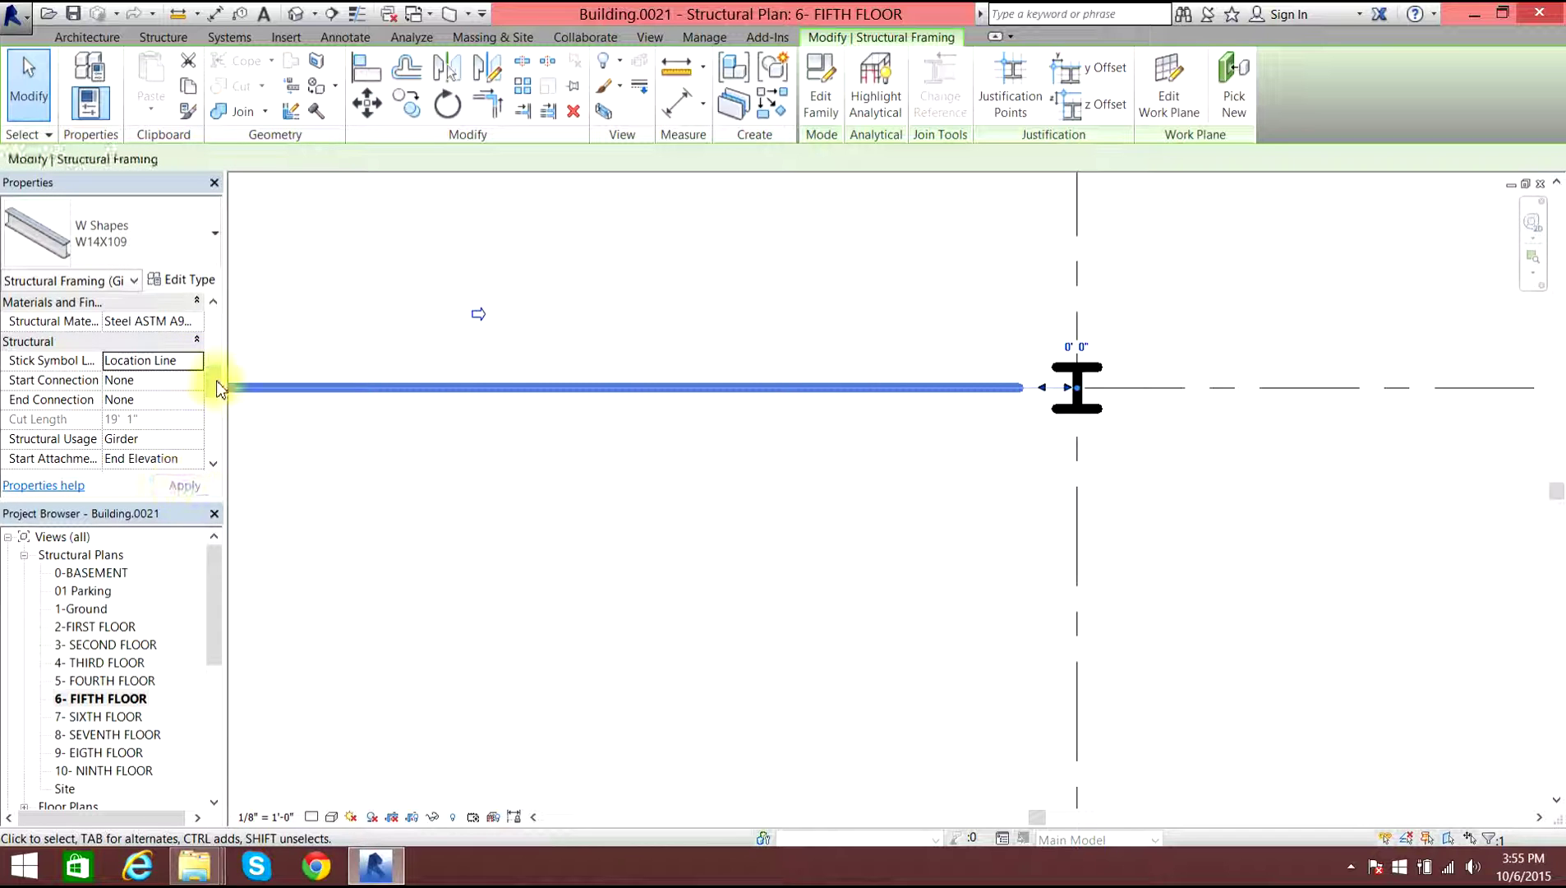
pyautogui.click(199, 365)
pyautogui.click(175, 399)
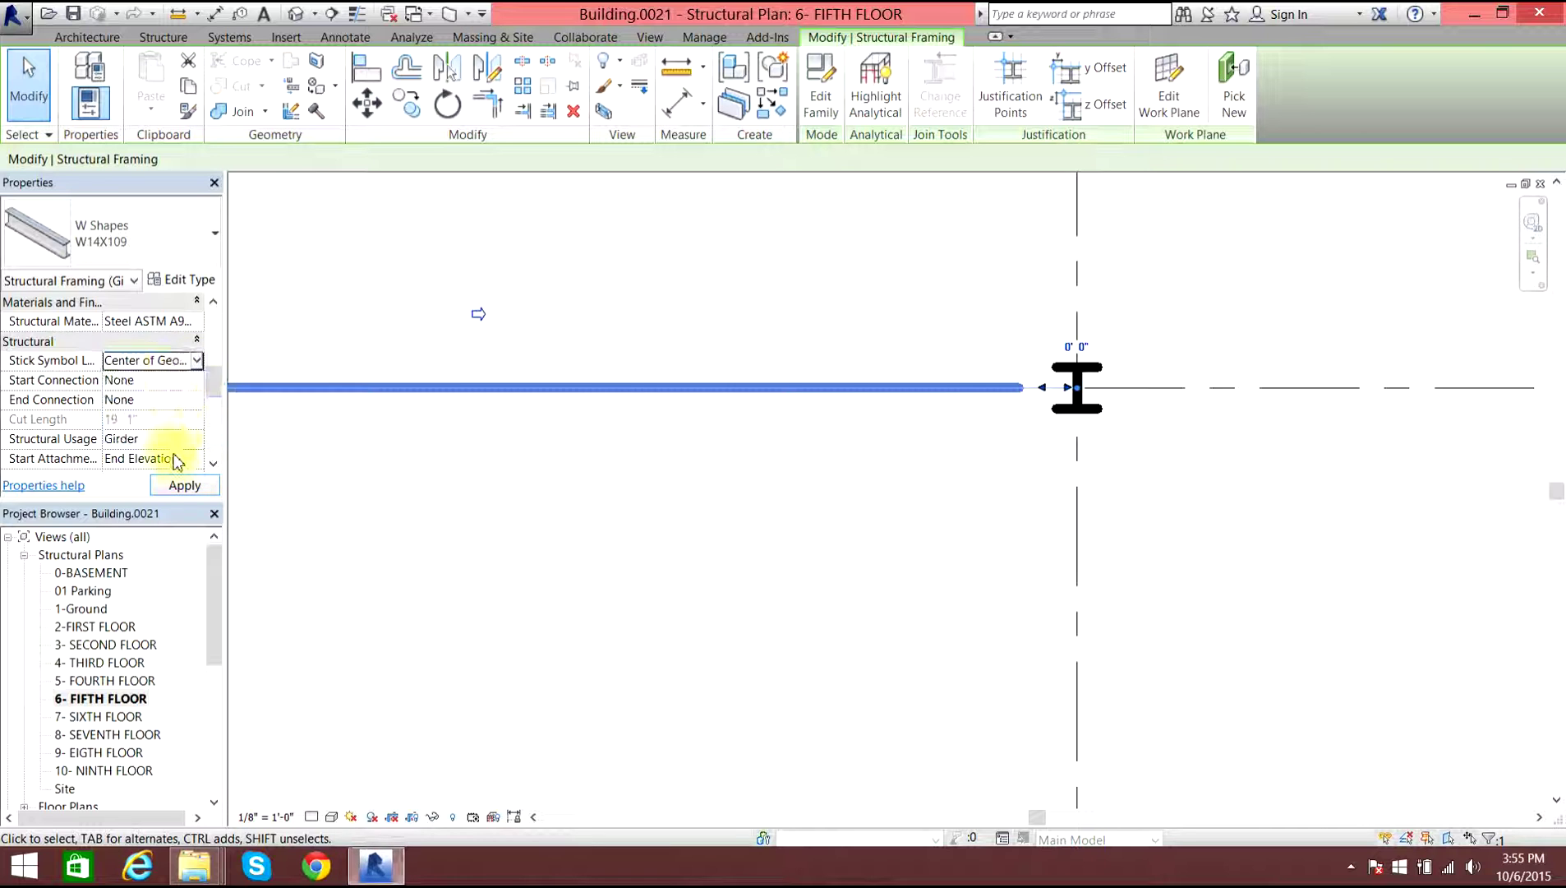
pyautogui.click(183, 485)
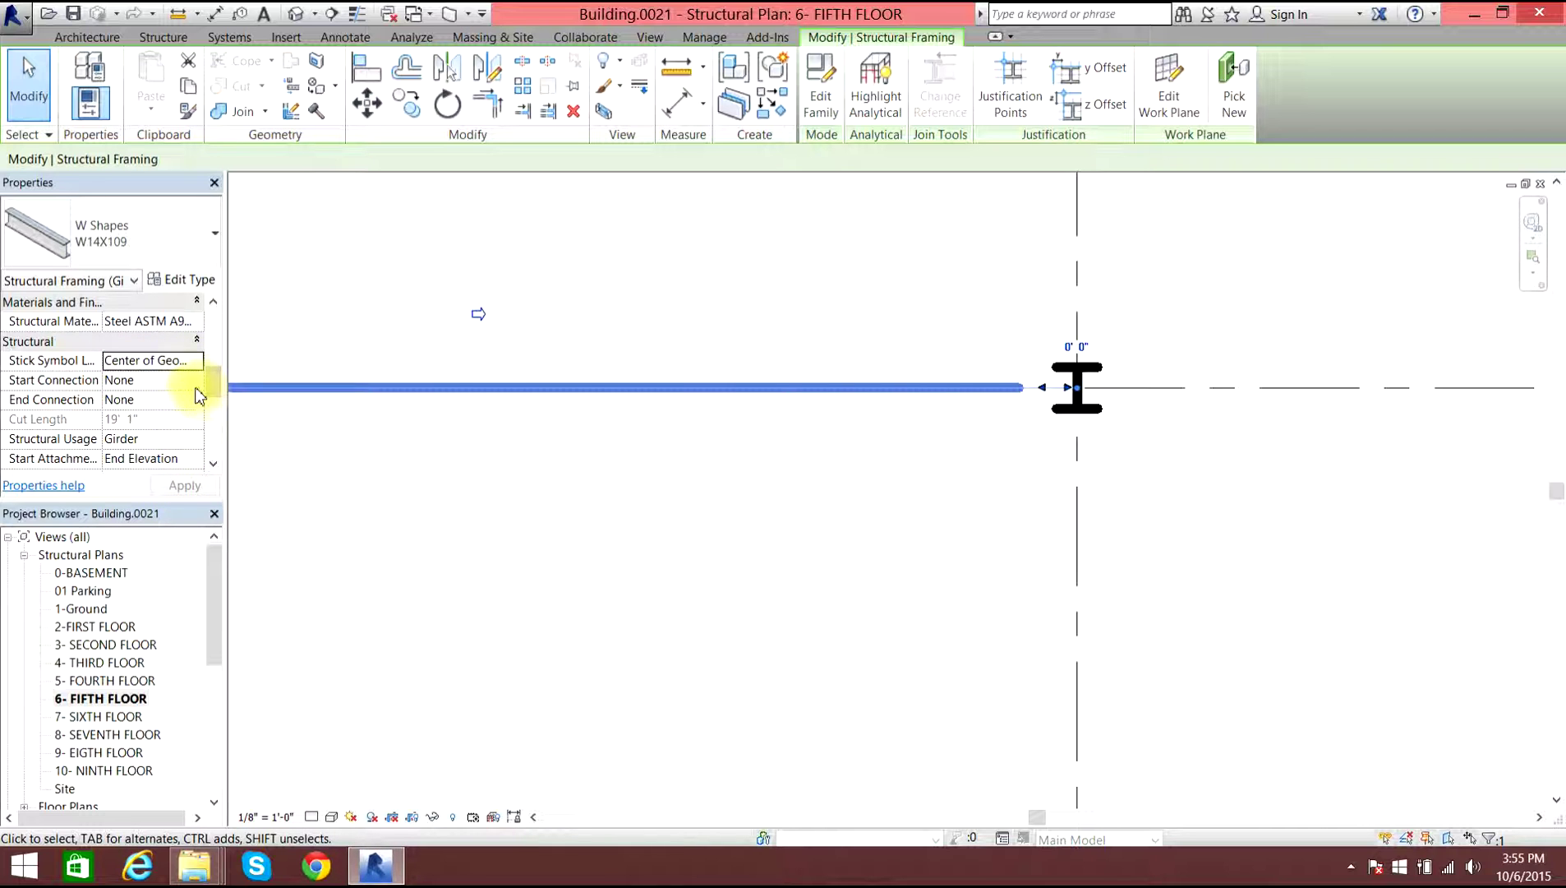
pyautogui.moveTo(215, 410); pyautogui.dragTo(216, 462)
# Deselect the beam and restart the Beam tool, keeping structural usage at Automatic.
pyautogui.click(367, 405)
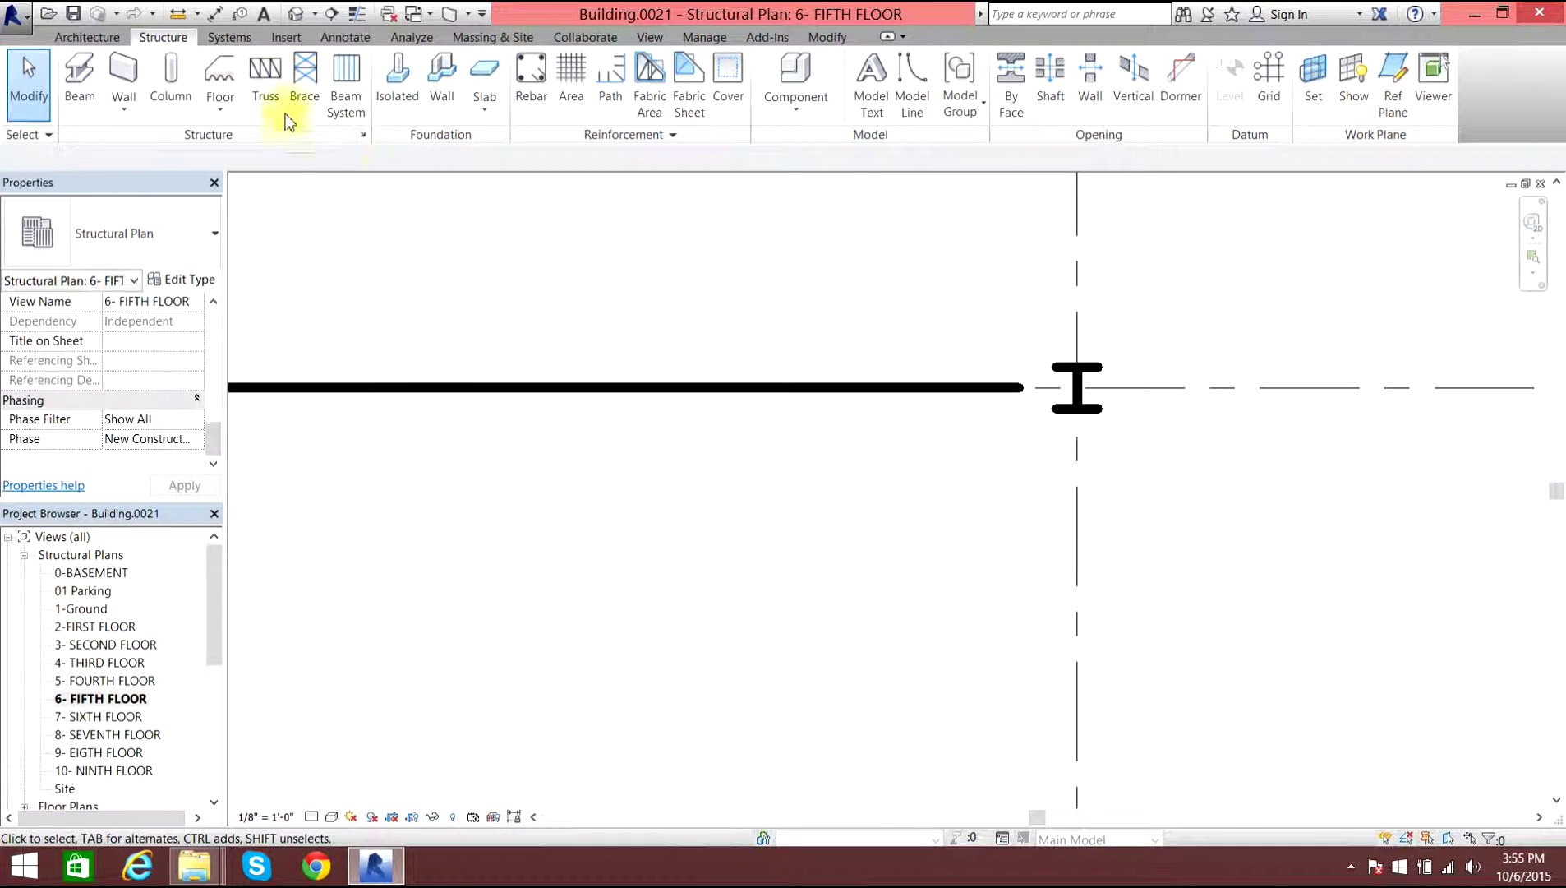
pyautogui.click(79, 74)
pyautogui.scroll(-2, 497, 375)
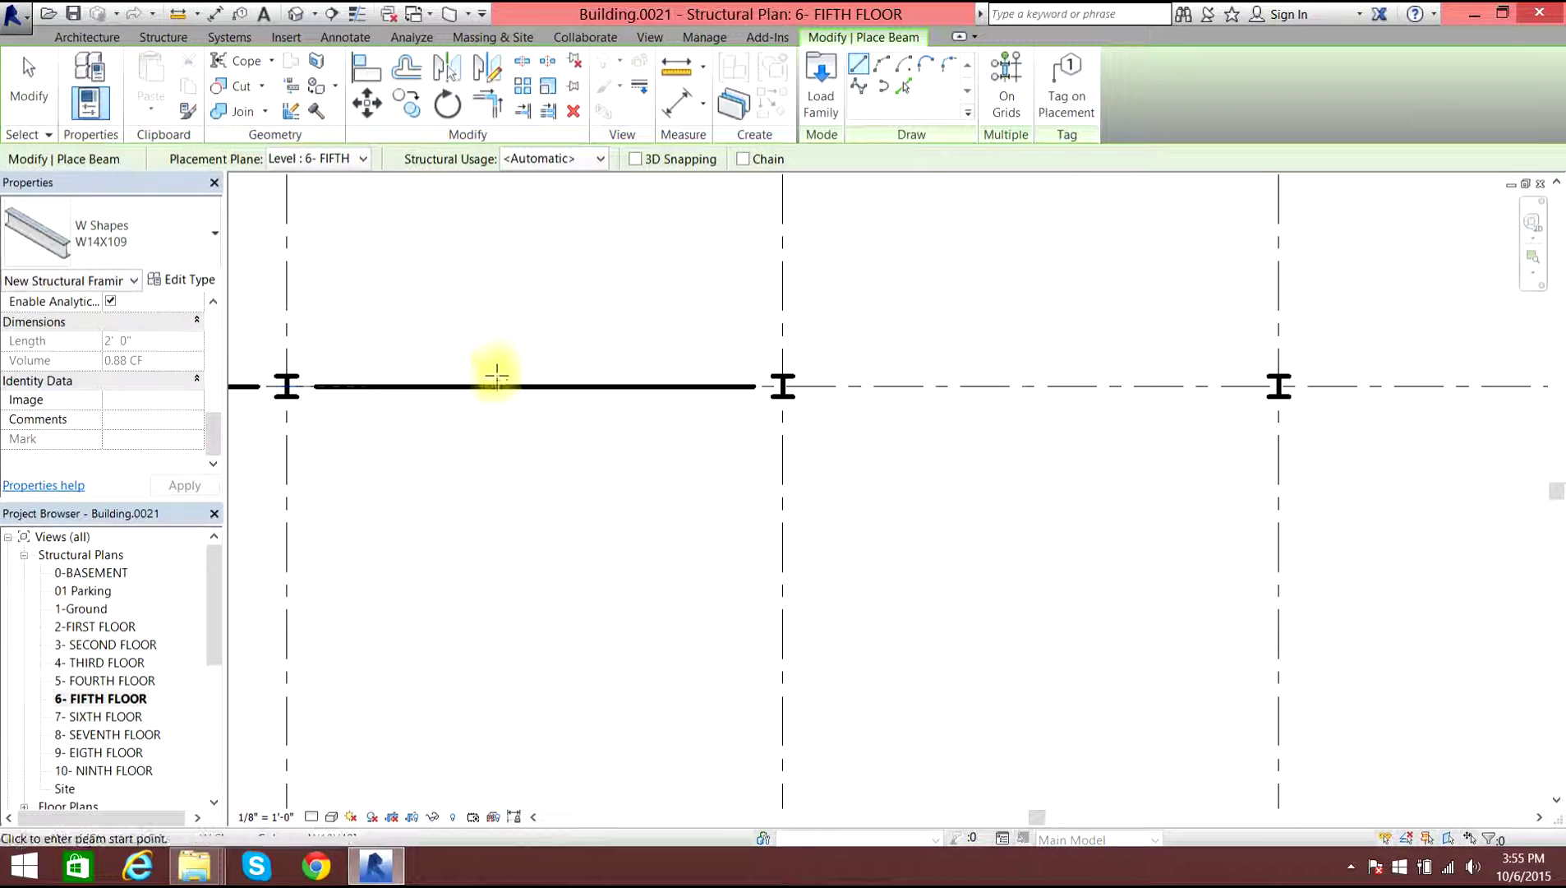
pyautogui.click(600, 161)
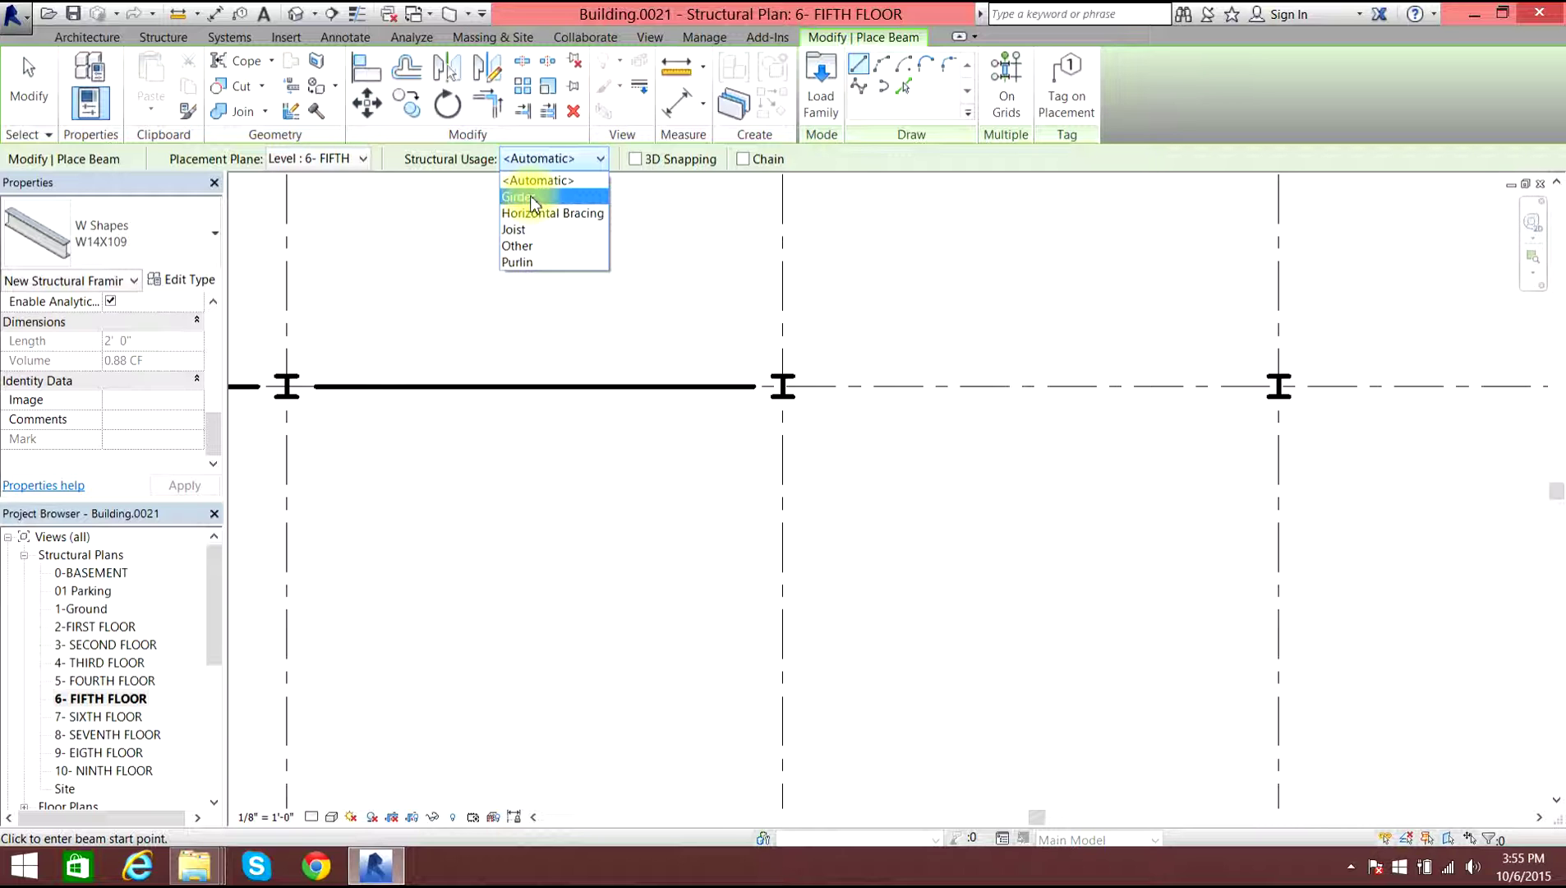
pyautogui.click(571, 169)
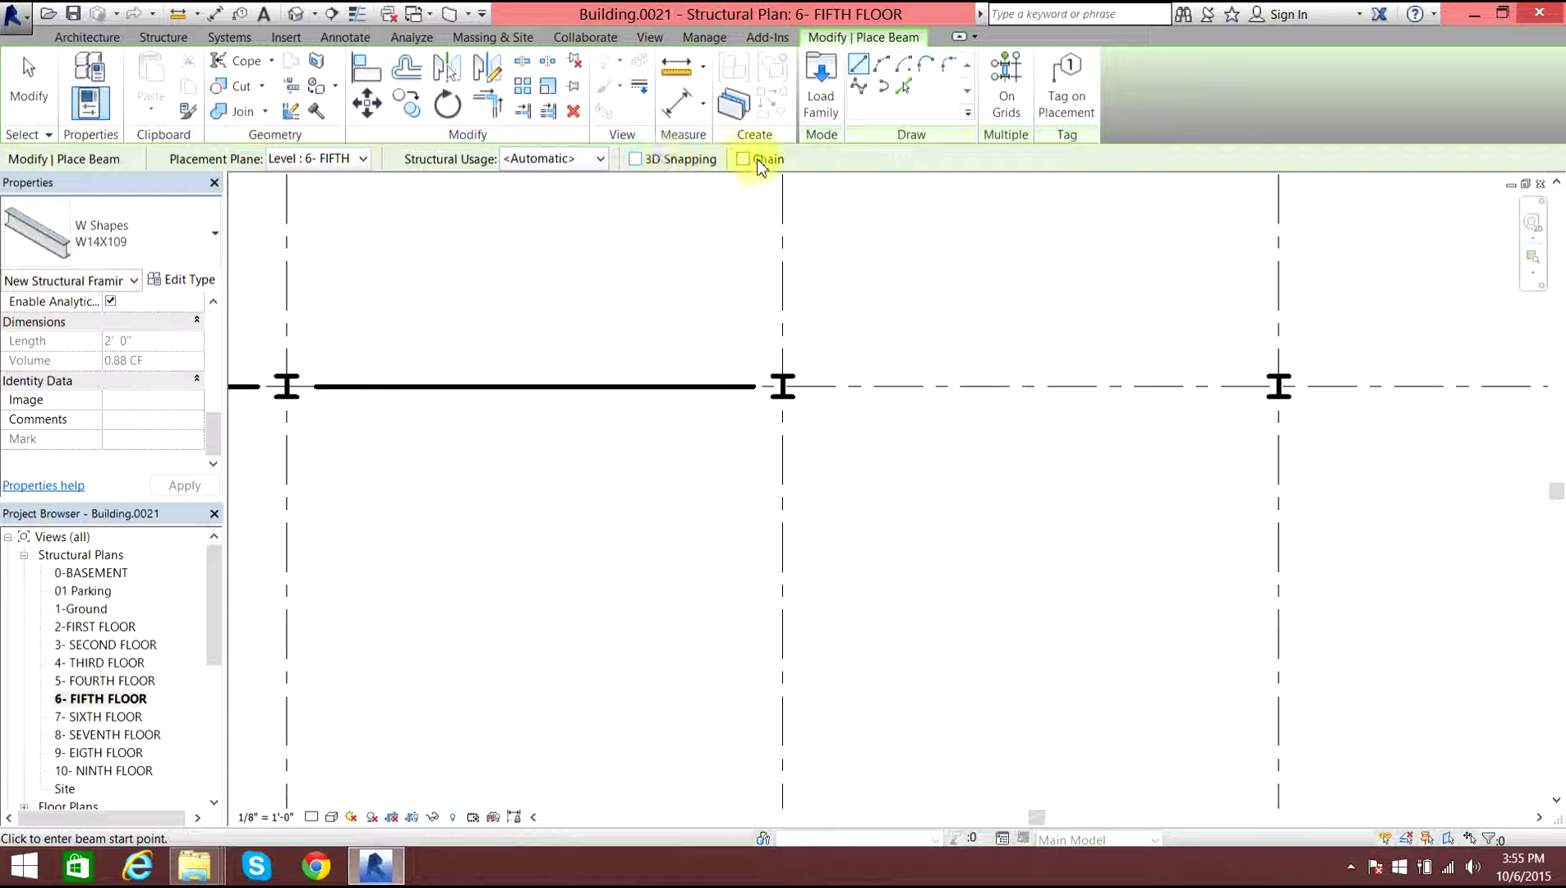
# Place a W14X109 beam between the first two columns on grid 1.
pyautogui.click(783, 386)
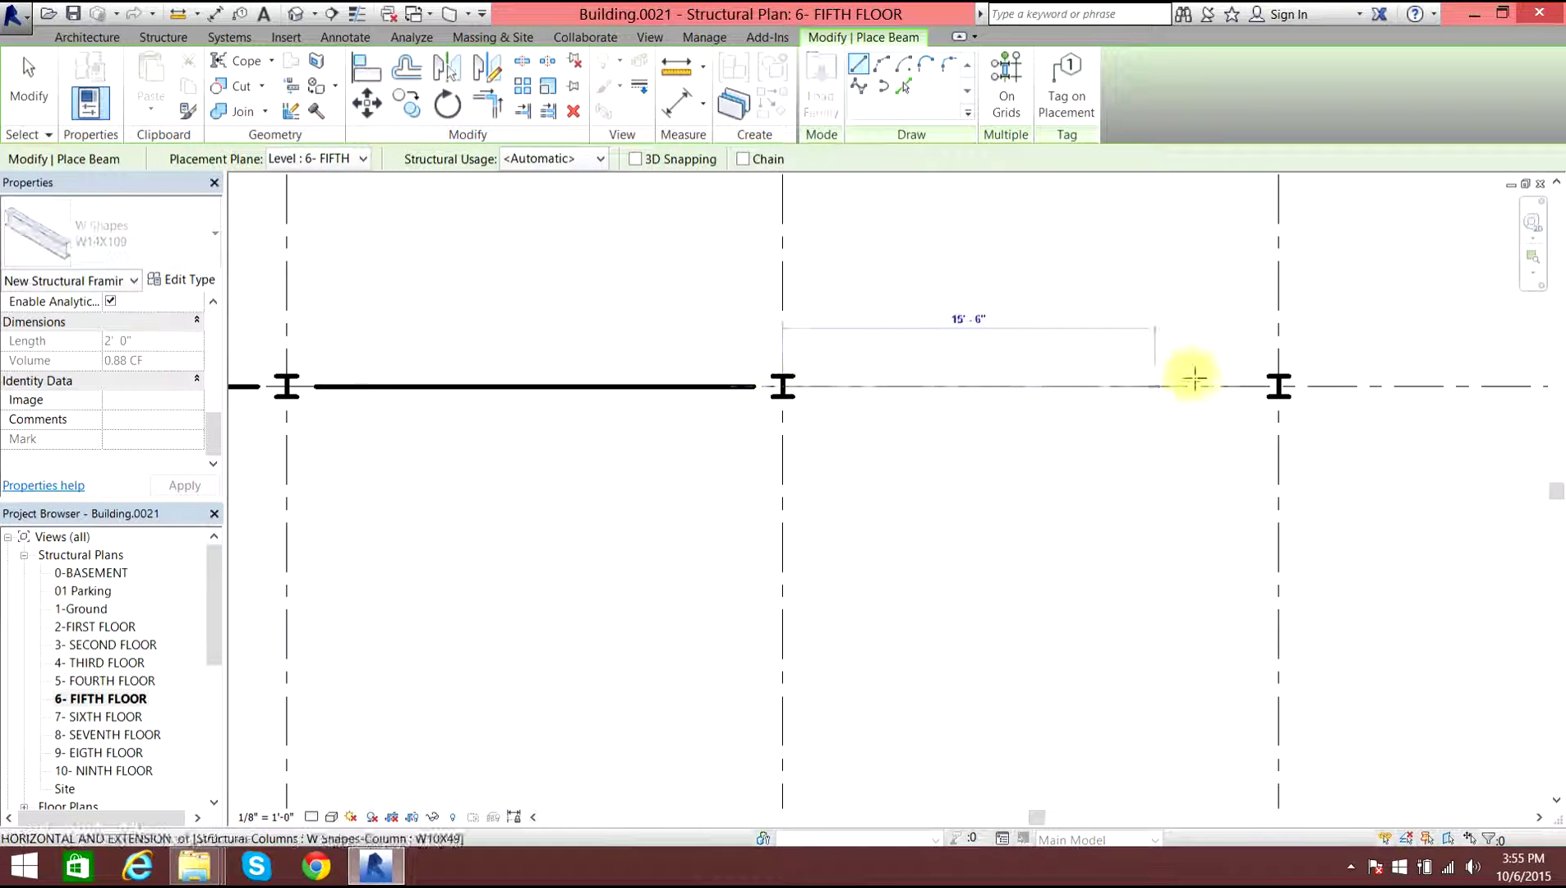
pyautogui.click(1279, 386)
pyautogui.scroll(-6, 1094, 360)
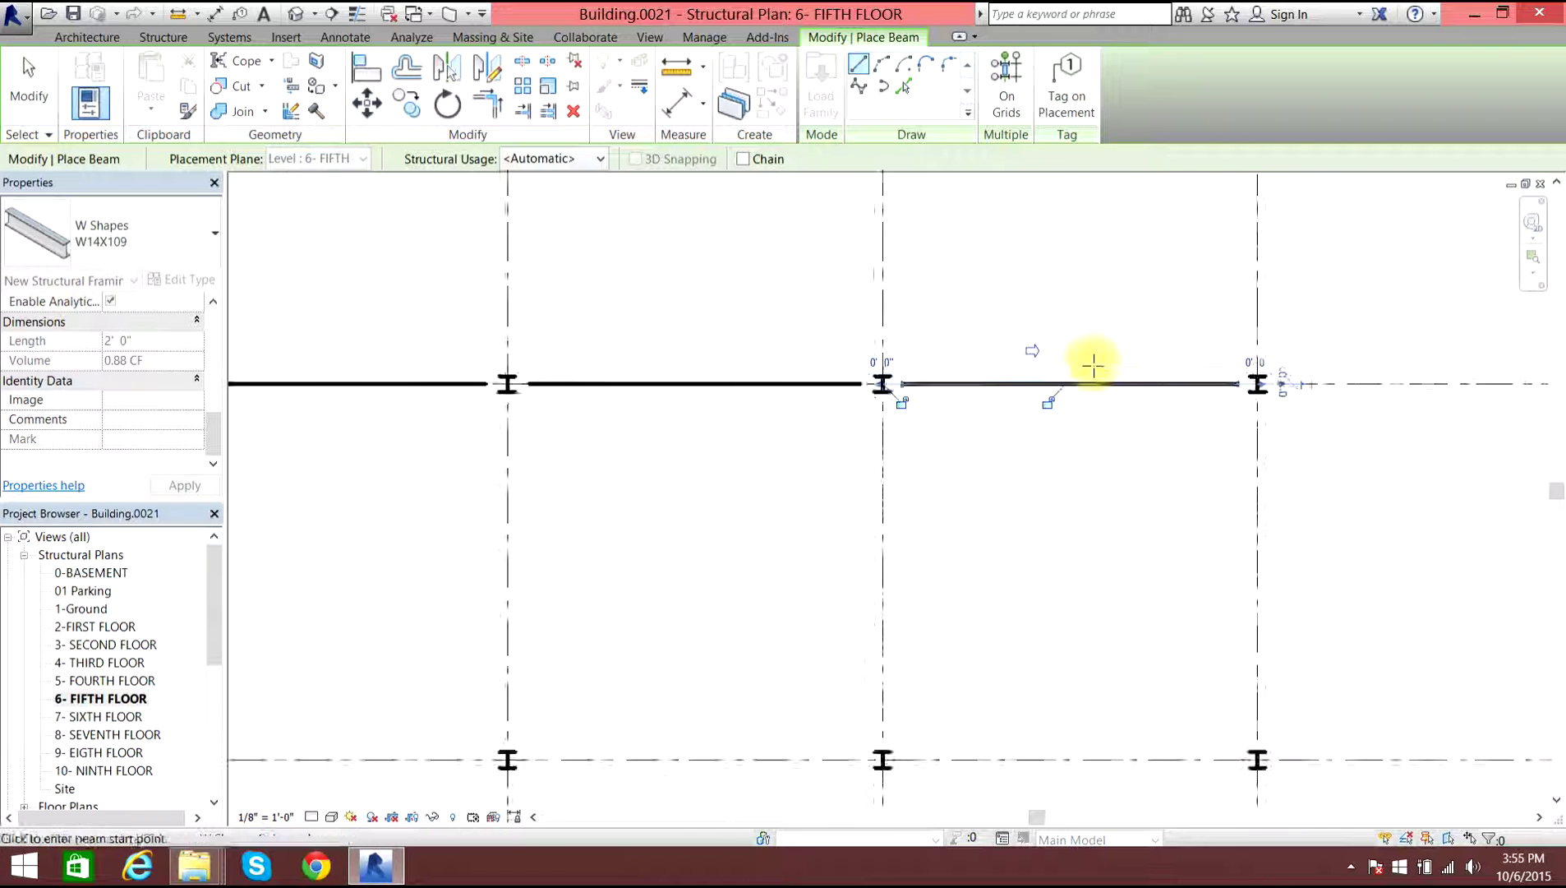
pyautogui.scroll(3, 1545, 366)
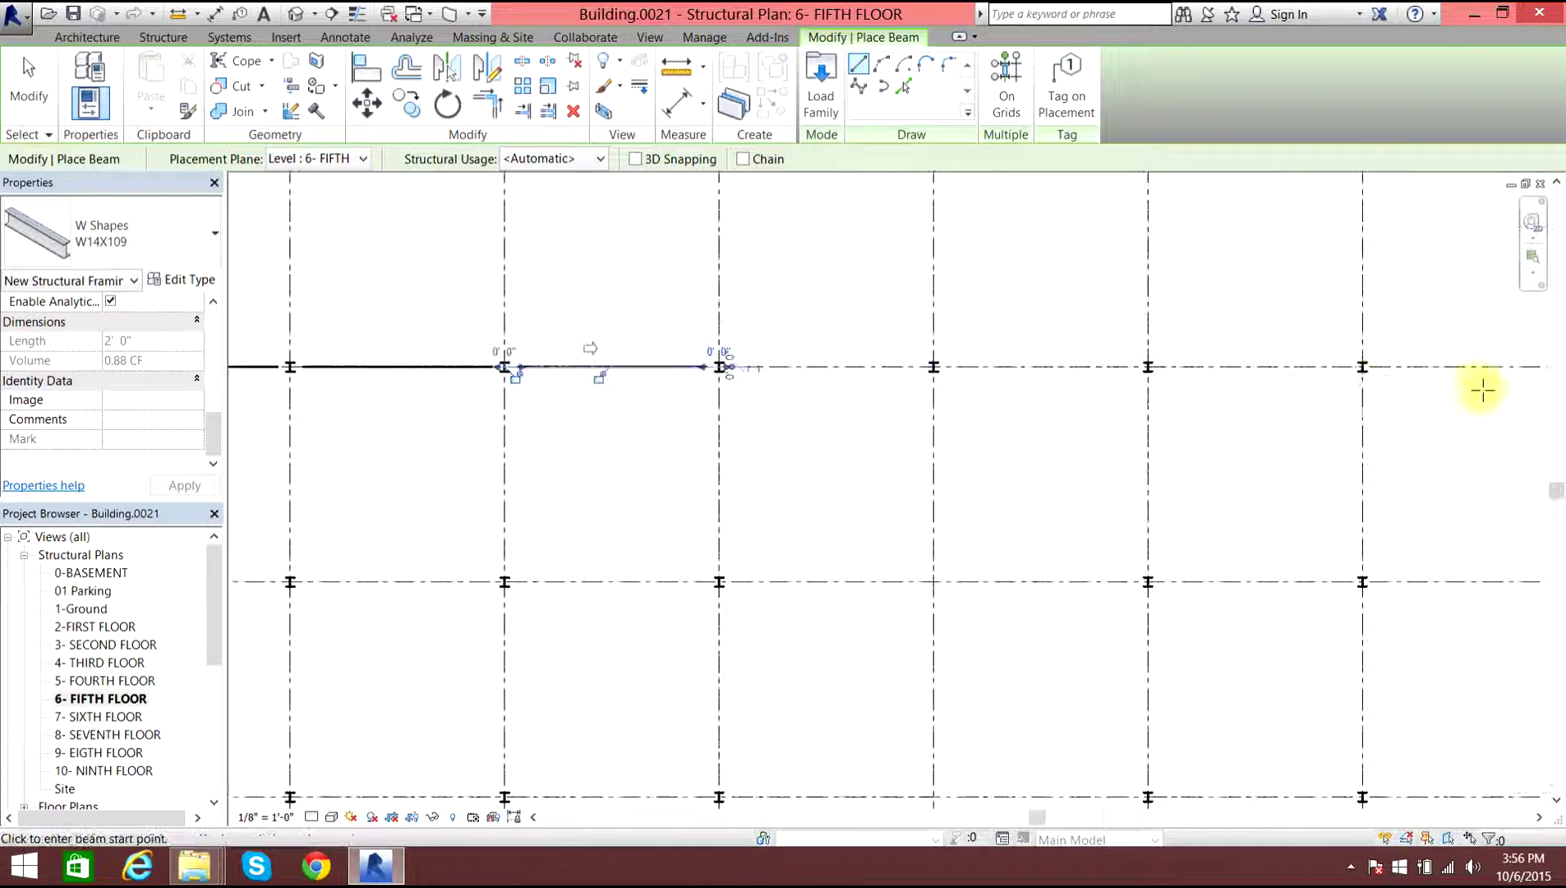
pyautogui.scroll(4, 719, 368)
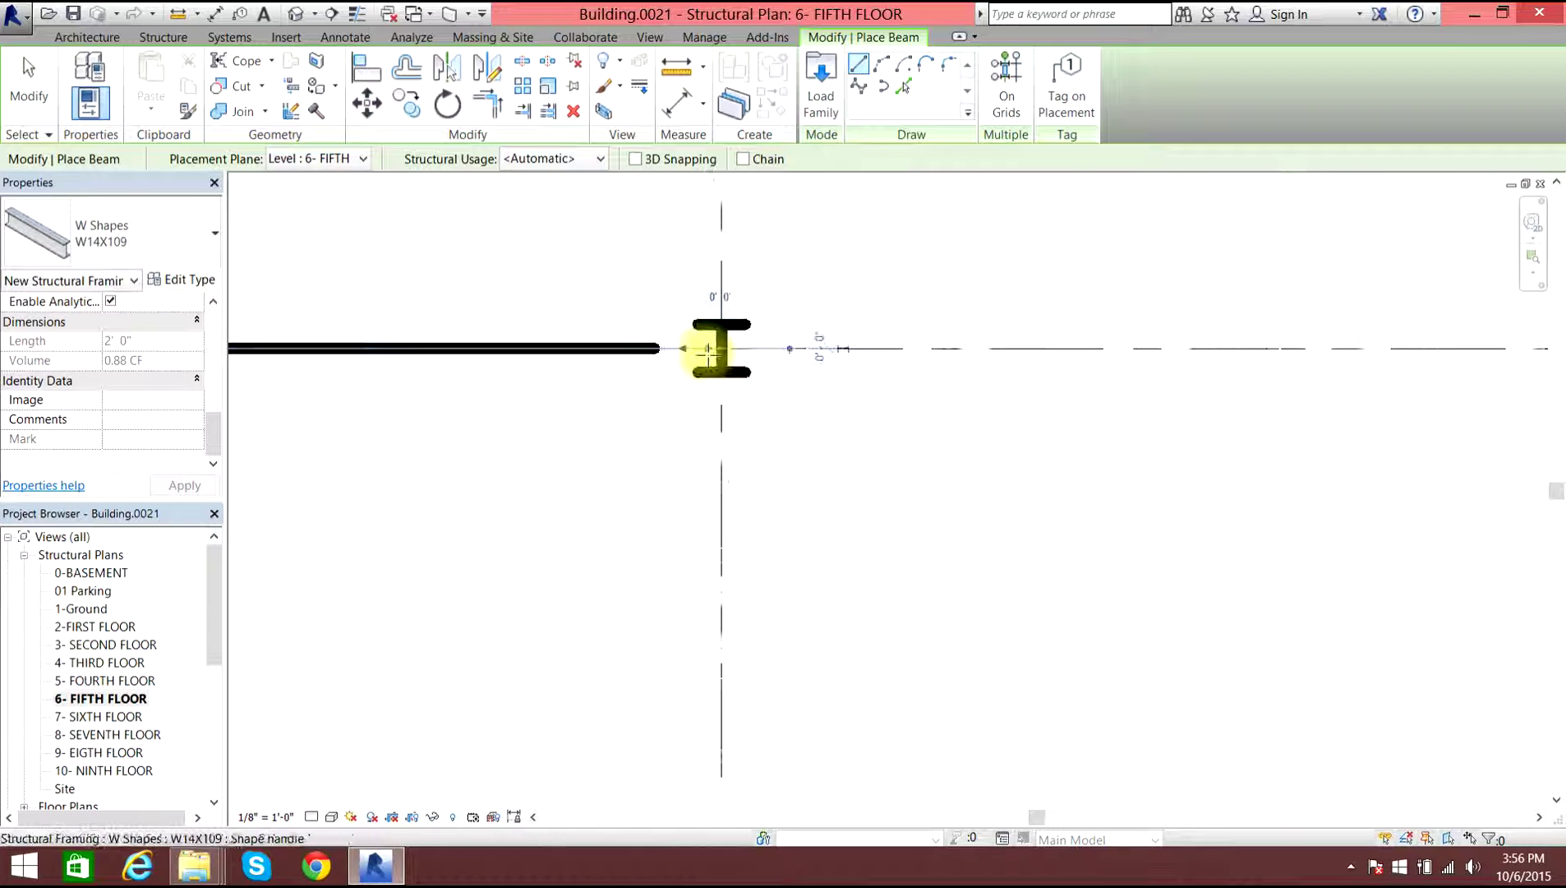
pyautogui.scroll(-5, 658, 341)
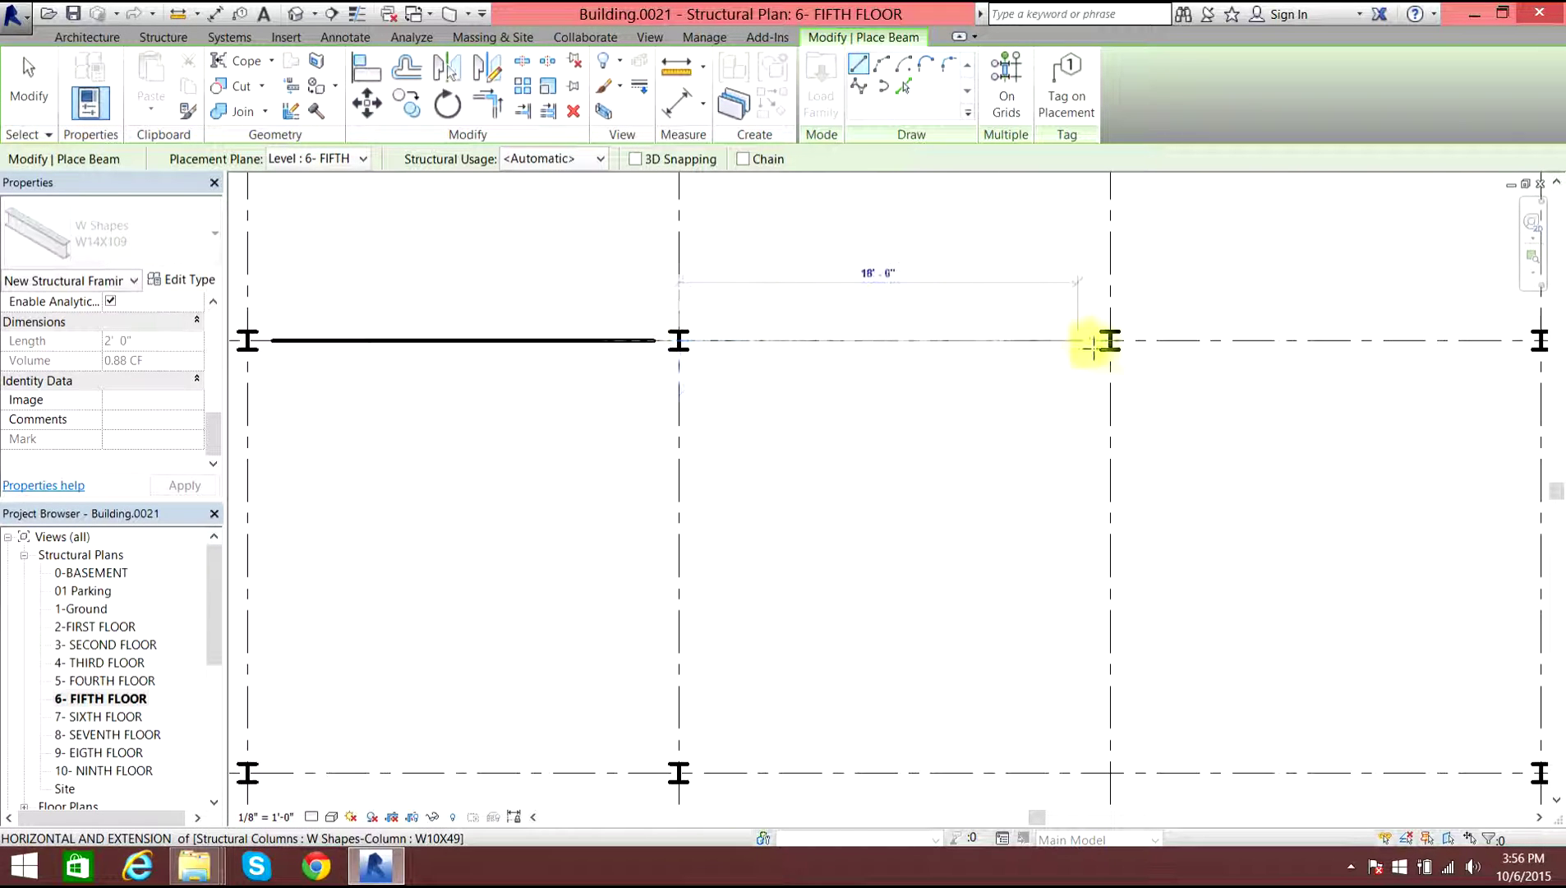
pyautogui.scroll(3, 1125, 337)
pyautogui.scroll(1, 1142, 336)
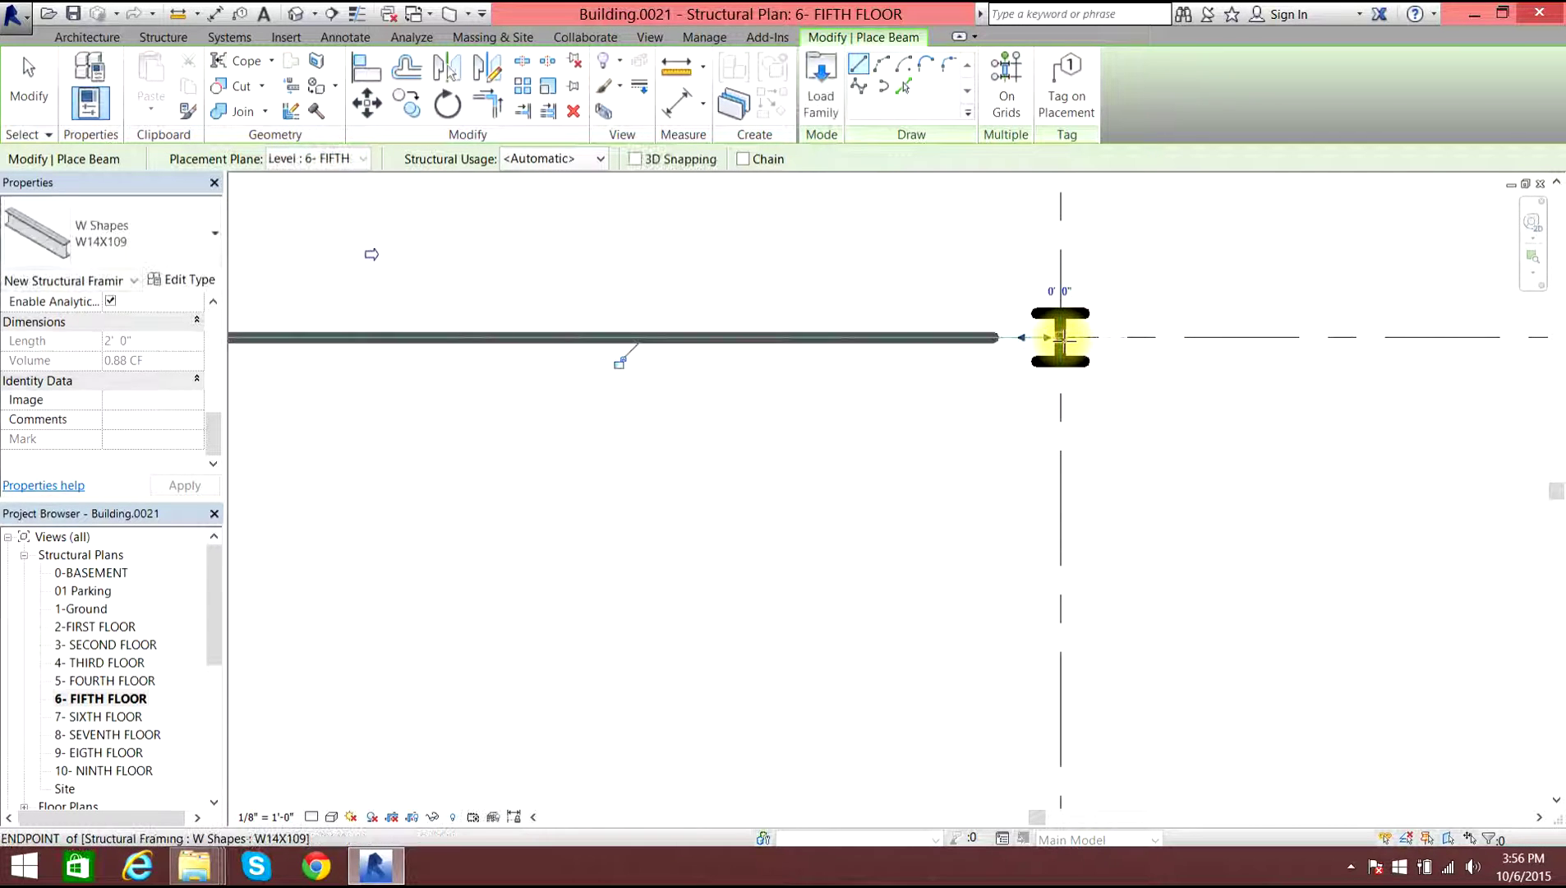
# Add two more W14X109 beams column to column further along grid 1.
pyautogui.click(989, 324)
pyautogui.scroll(-4, 978, 320)
pyautogui.scroll(4, 1257, 316)
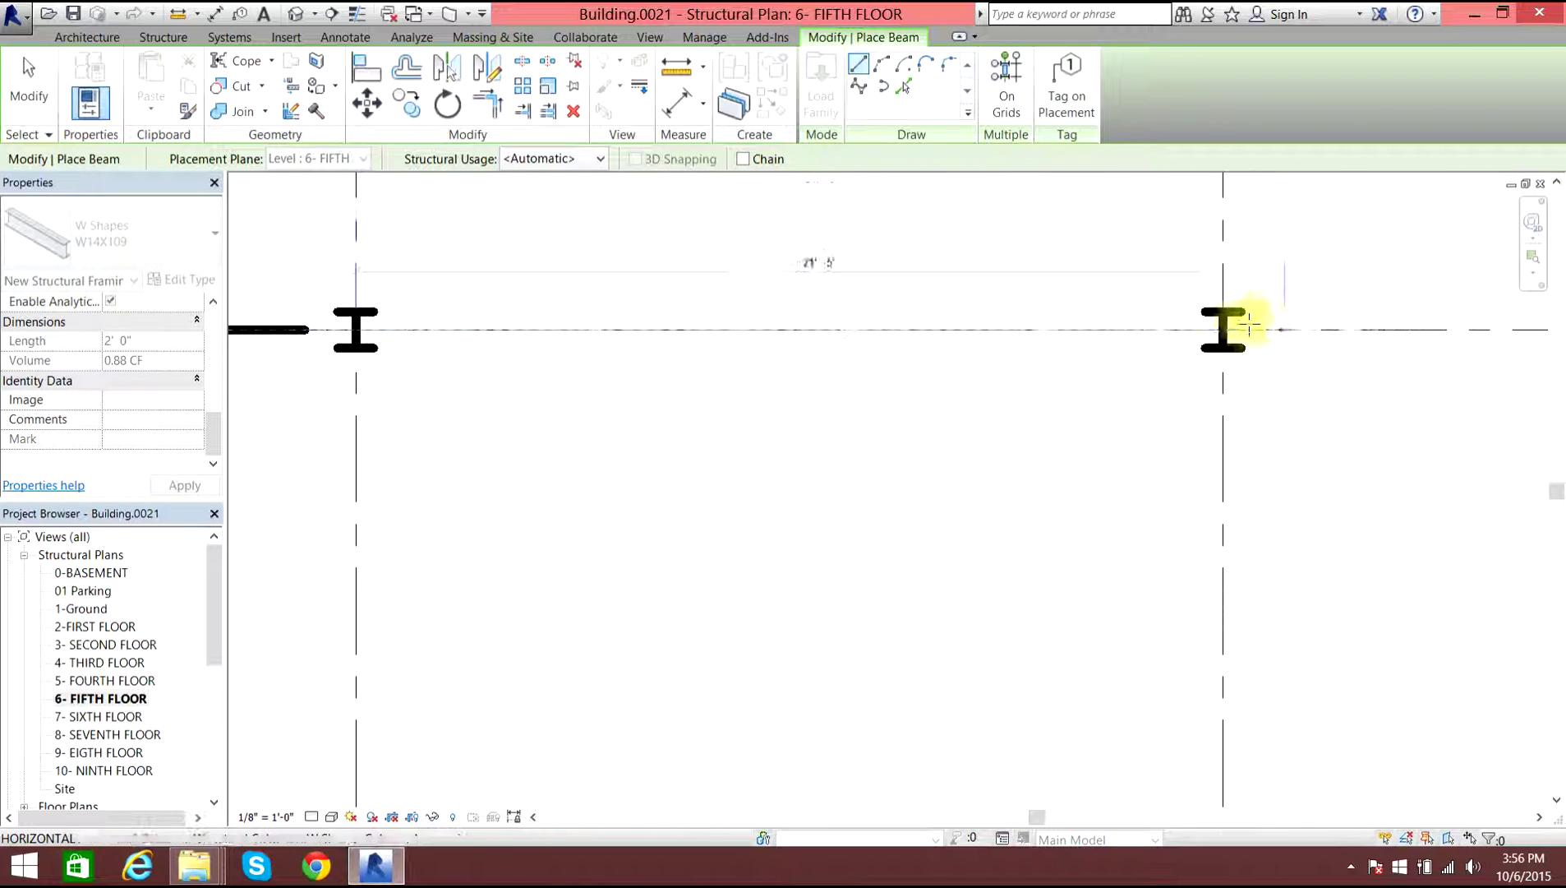
pyautogui.click(1223, 329)
pyautogui.click(1223, 329)
pyautogui.scroll(-4, 1081, 315)
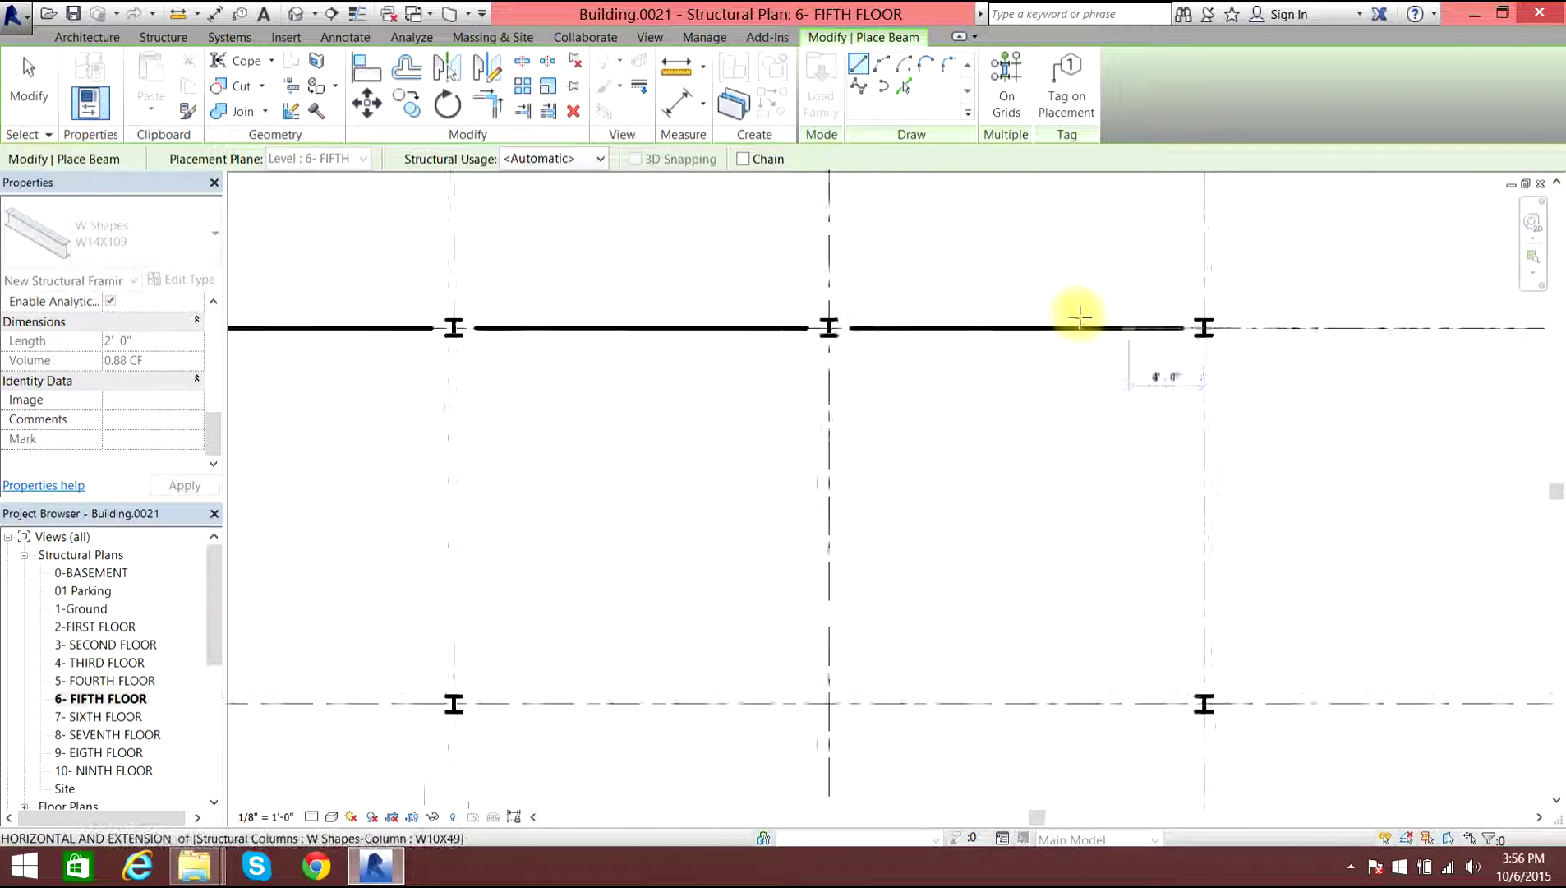
pyautogui.scroll(4, 1411, 324)
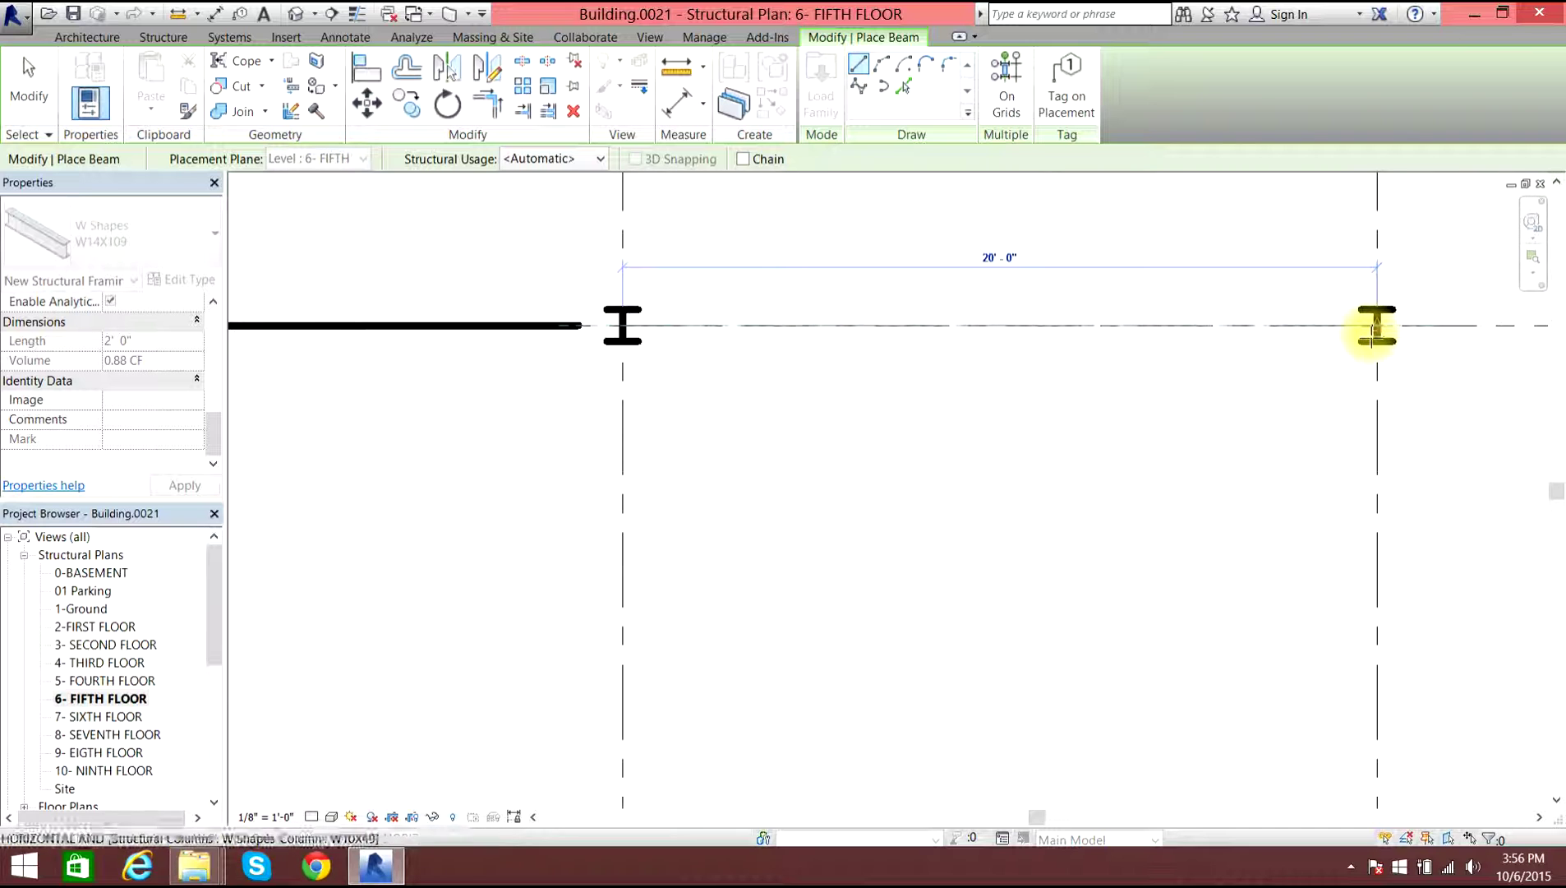
pyautogui.click(1378, 325)
pyautogui.scroll(-4, 1207, 319)
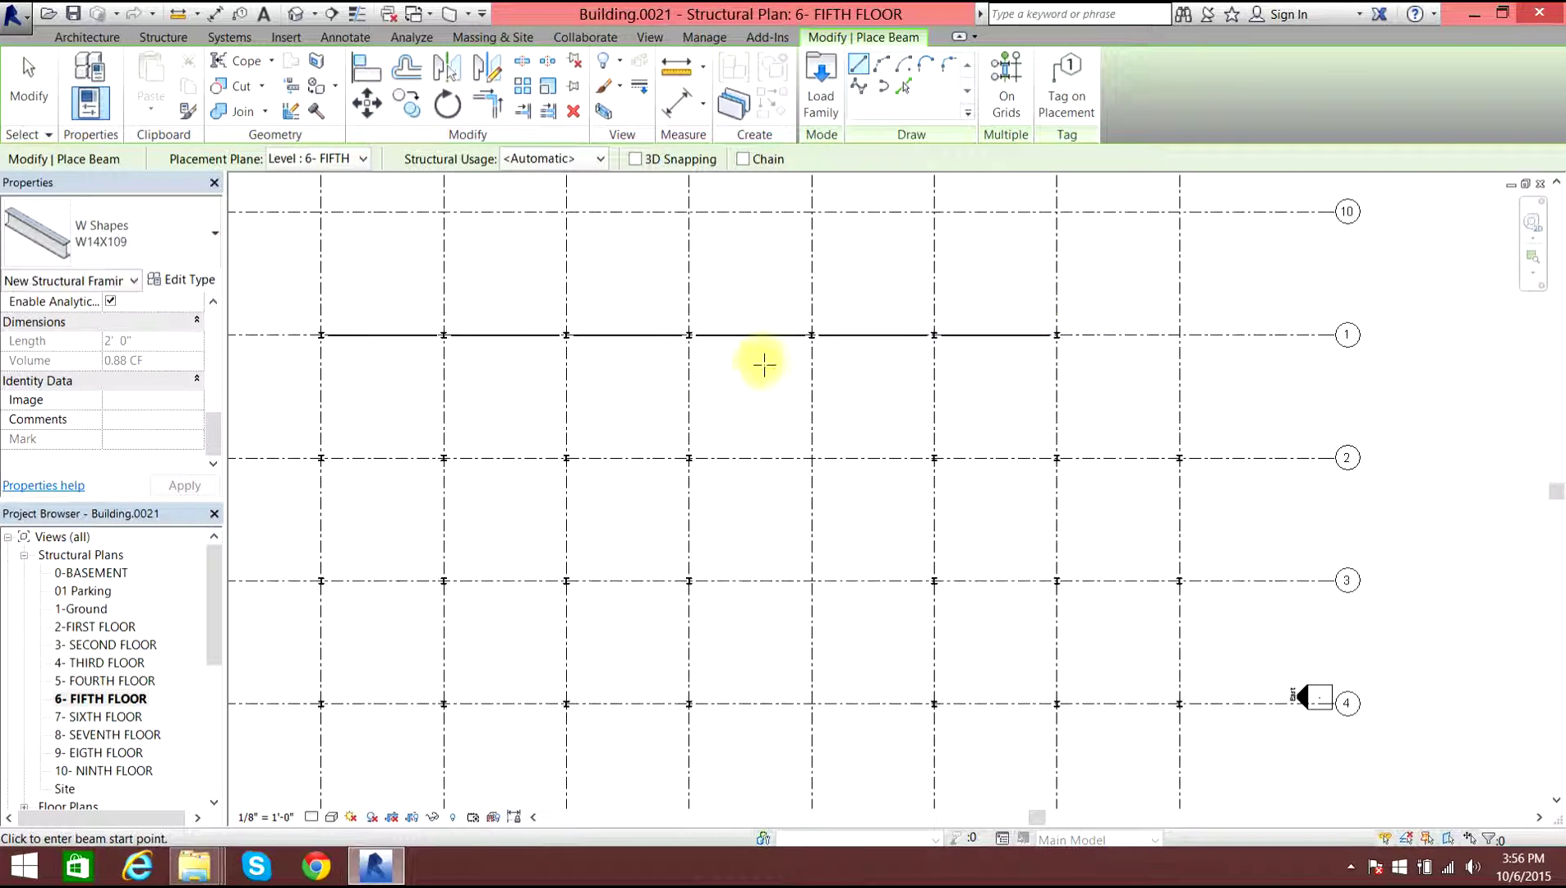
pyautogui.scroll(-2, 625, 310)
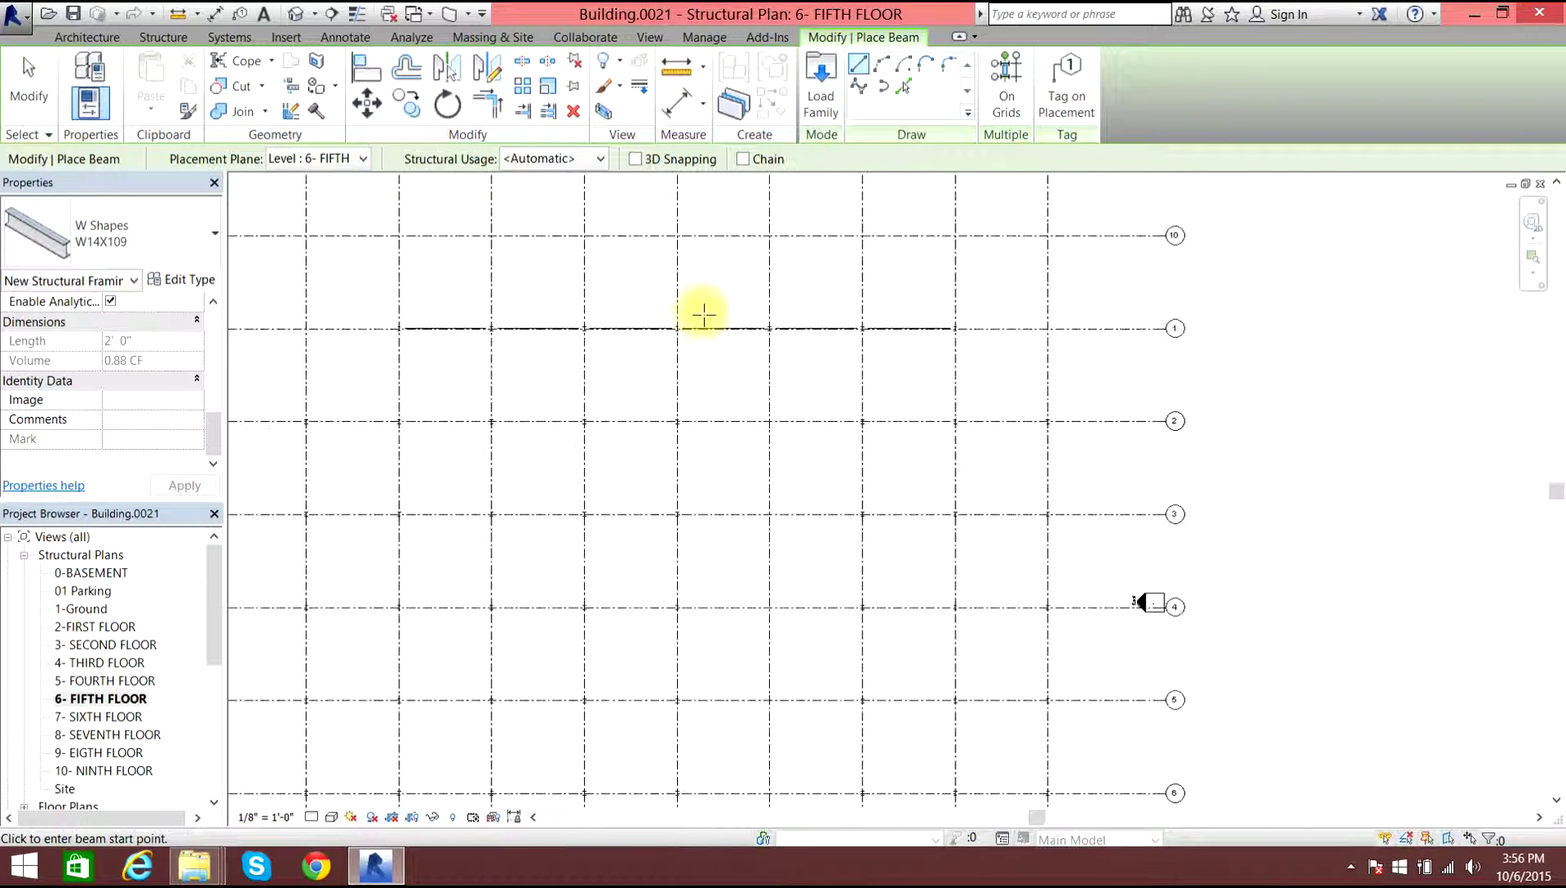
pyautogui.scroll(2, 566, 328)
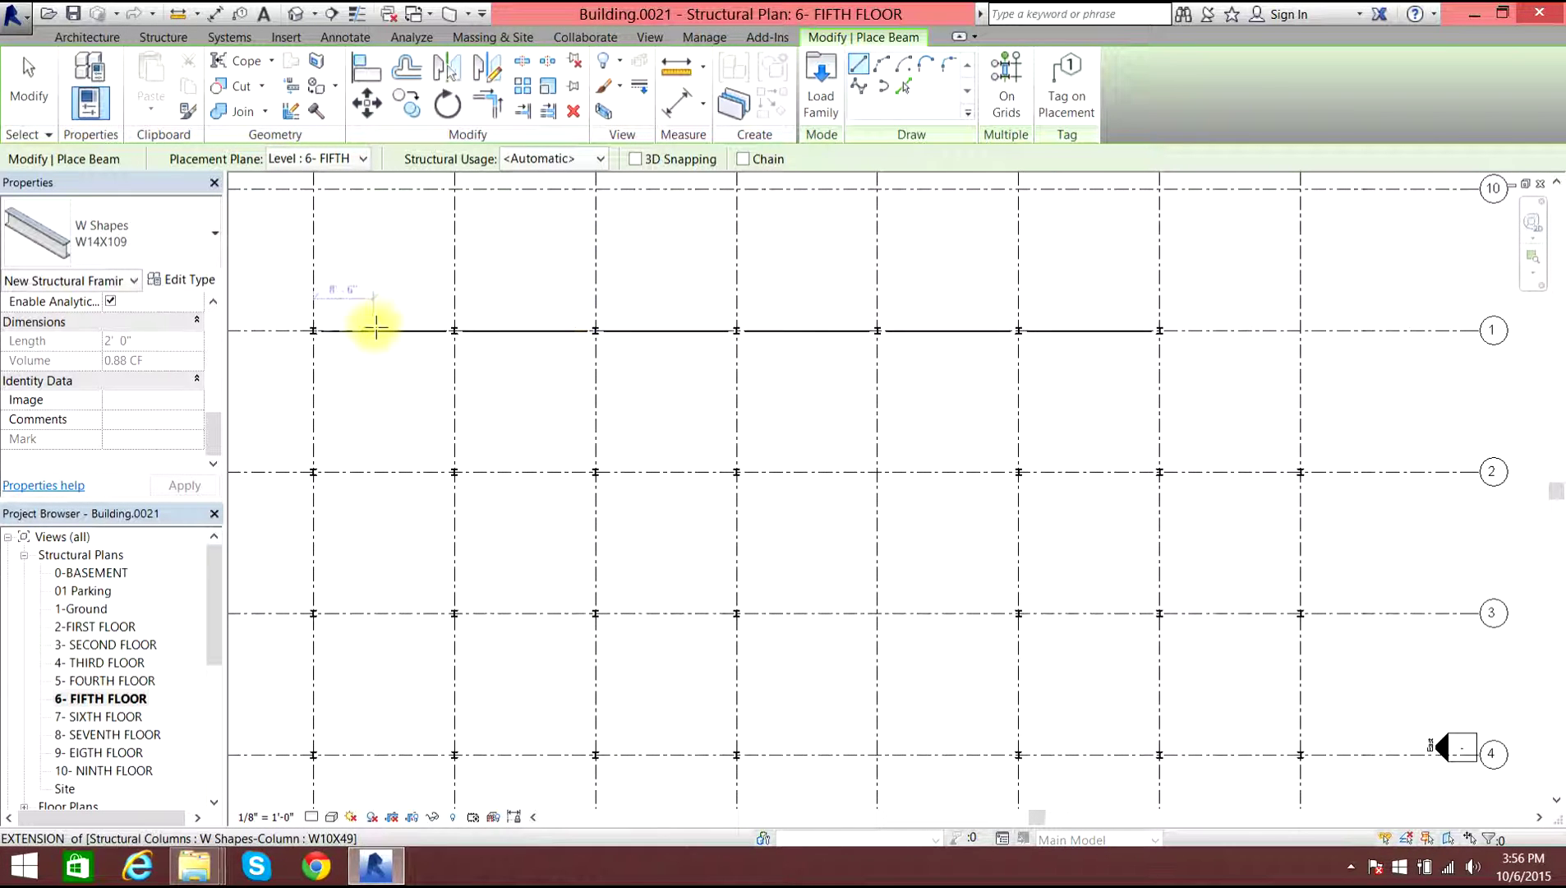
# End beam placement and open the building's 3D view, tilted to a front-top angle.
pyautogui.press('Escape')
pyautogui.press('Escape')
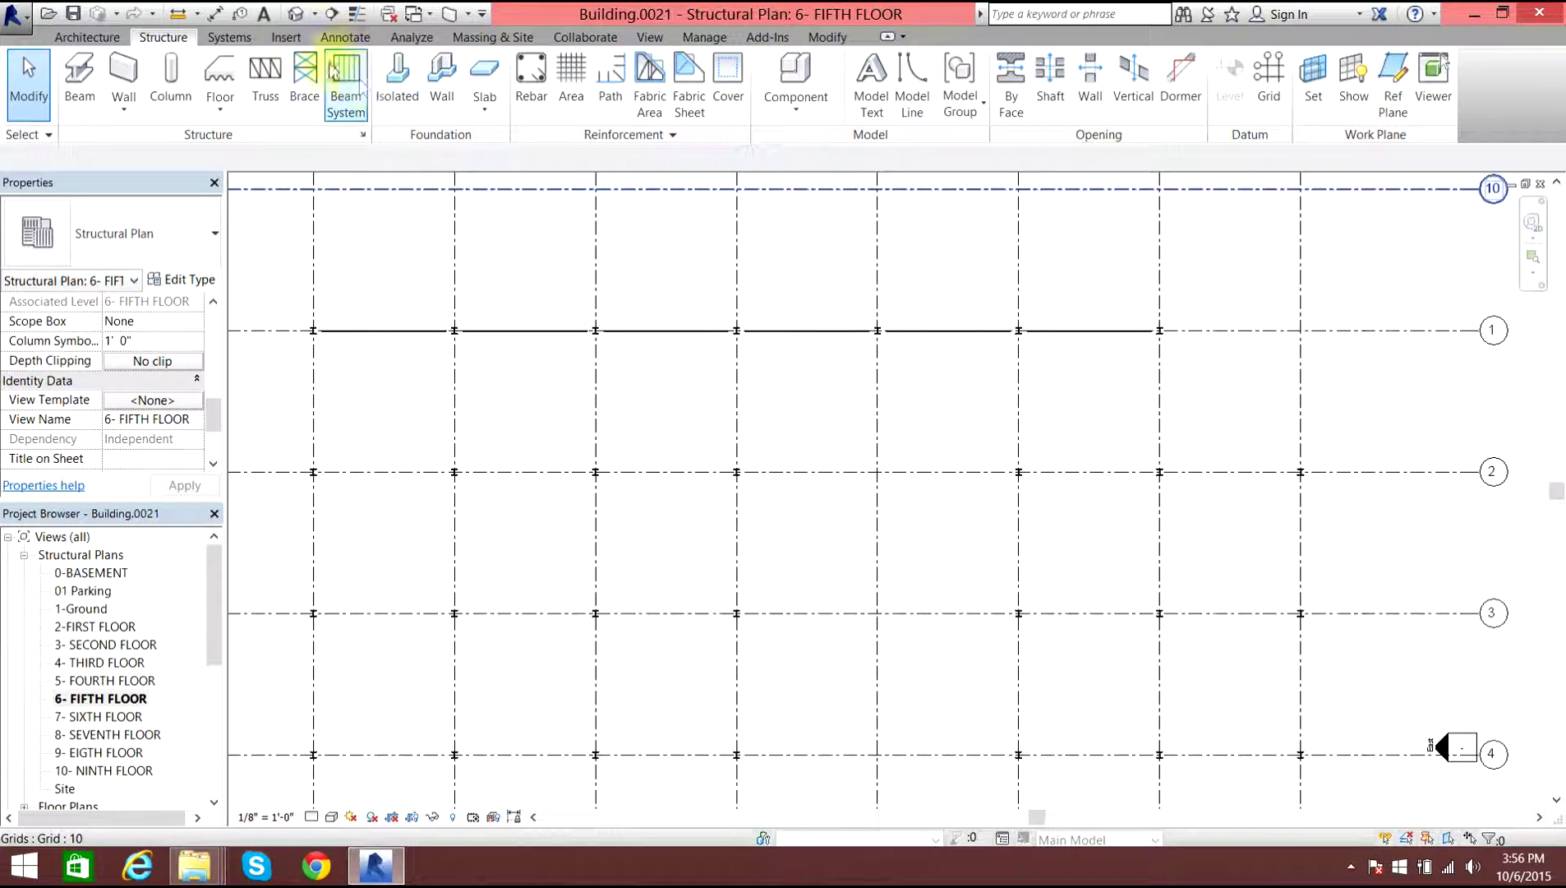
pyautogui.click(295, 14)
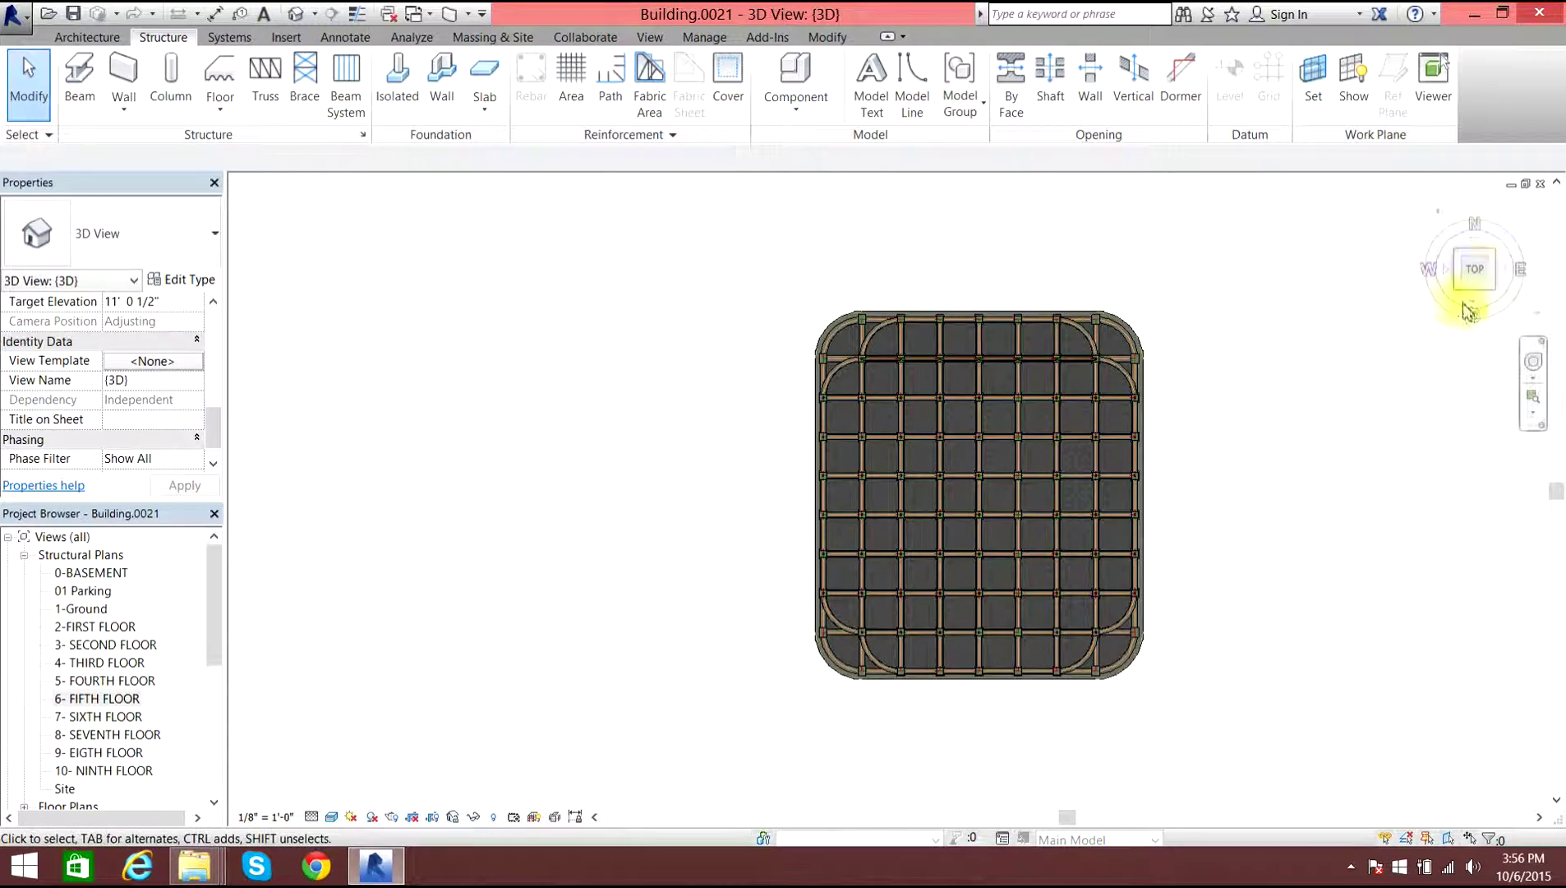
pyautogui.moveTo(1475, 262); pyautogui.dragTo(1466, 191)
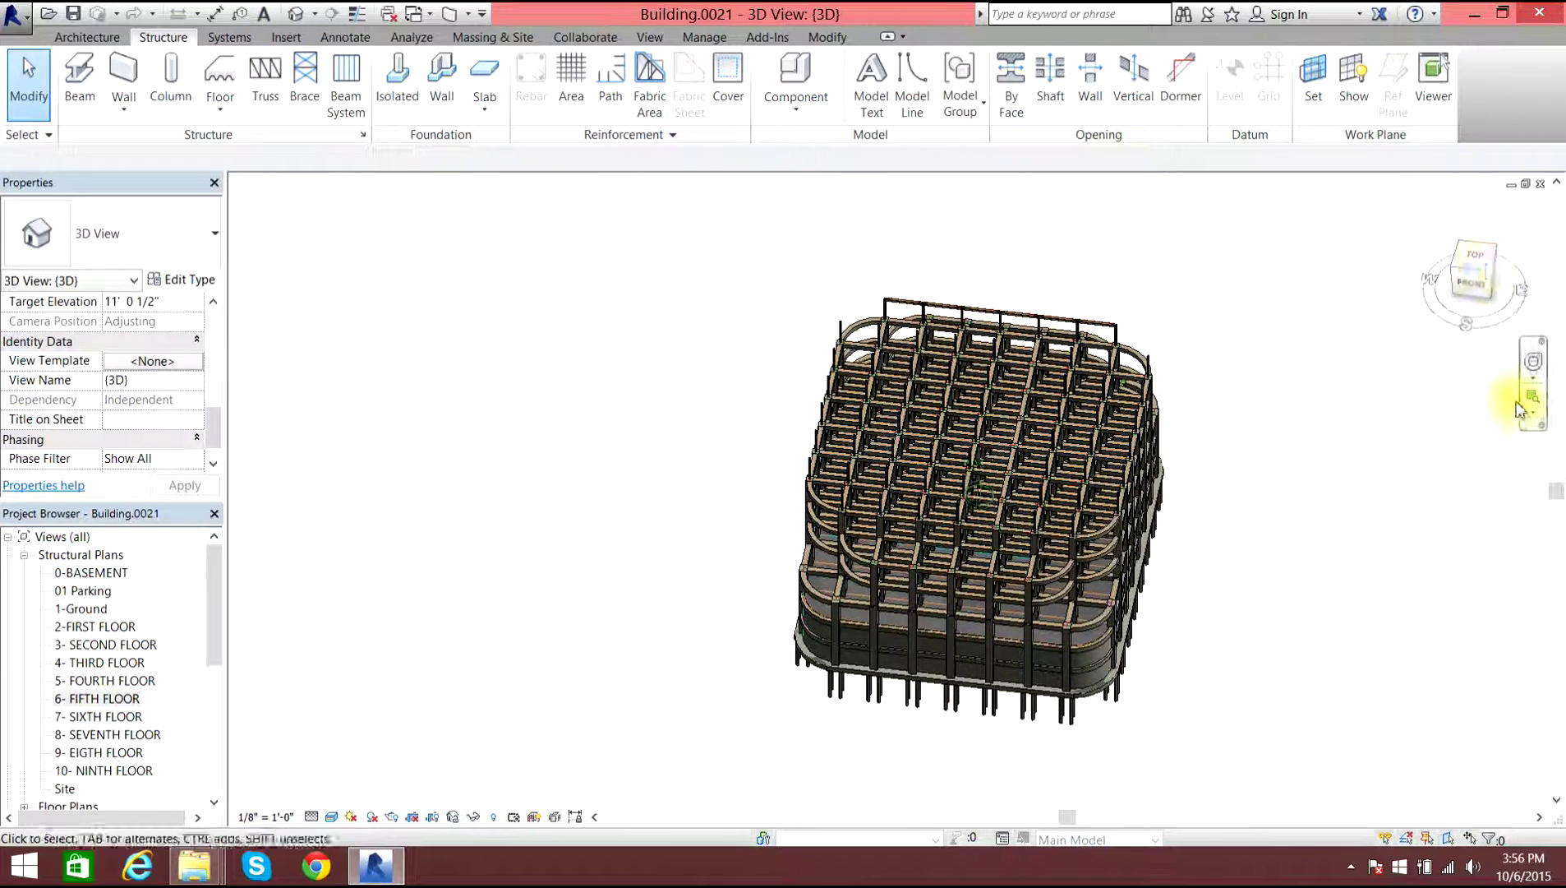
pyautogui.moveTo(1480, 280); pyautogui.dragTo(1464, 238)
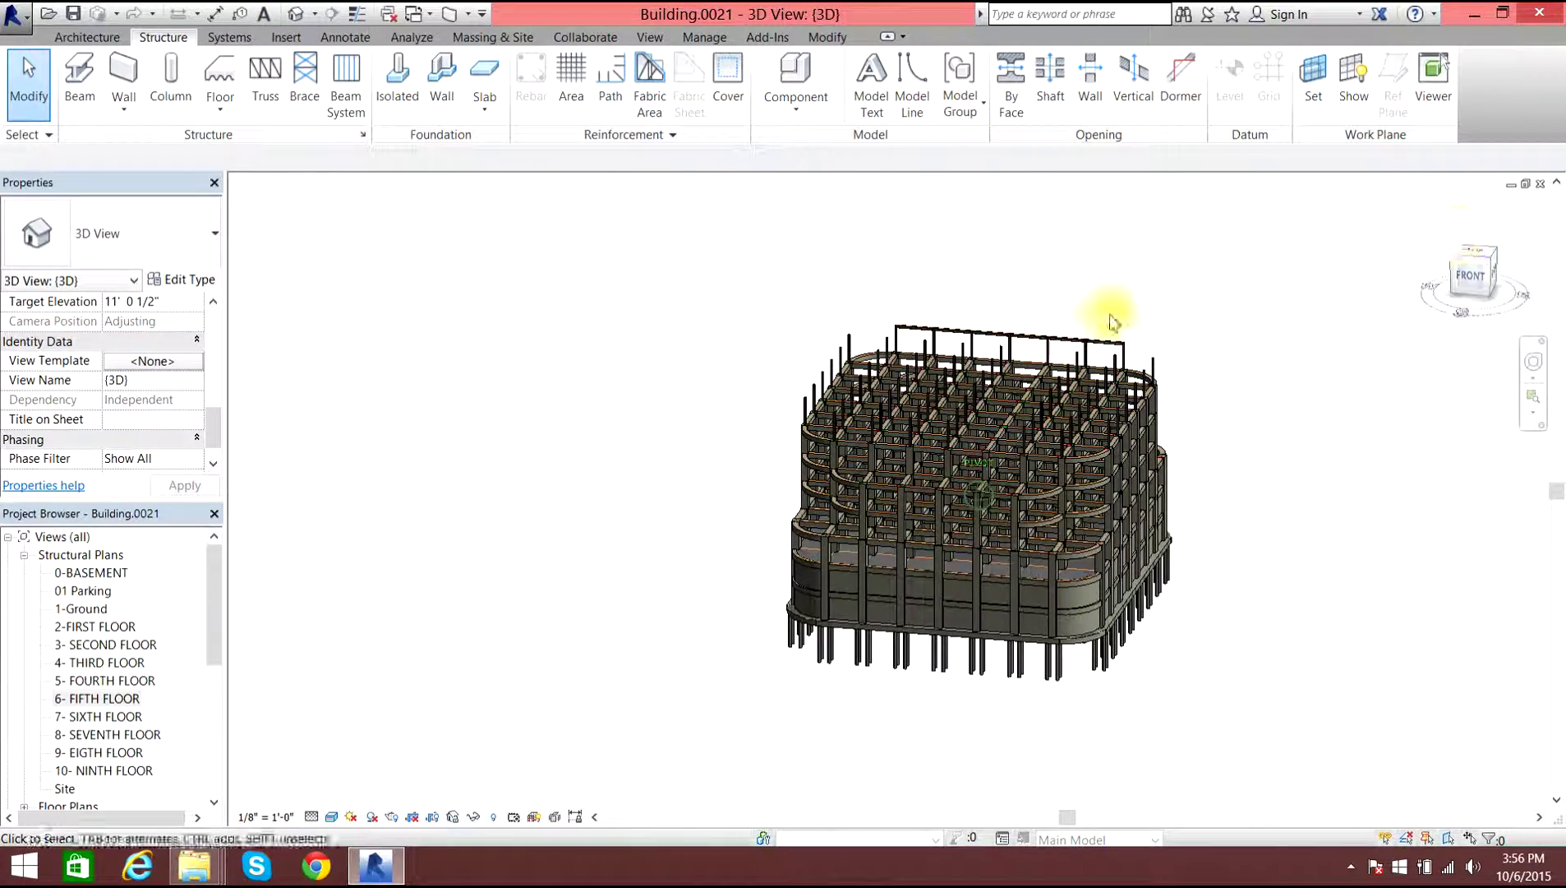
# Zoom in and orbit to a corner view from above to inspect the new W14X109 beams.
pyautogui.scroll(6, 1105, 346)
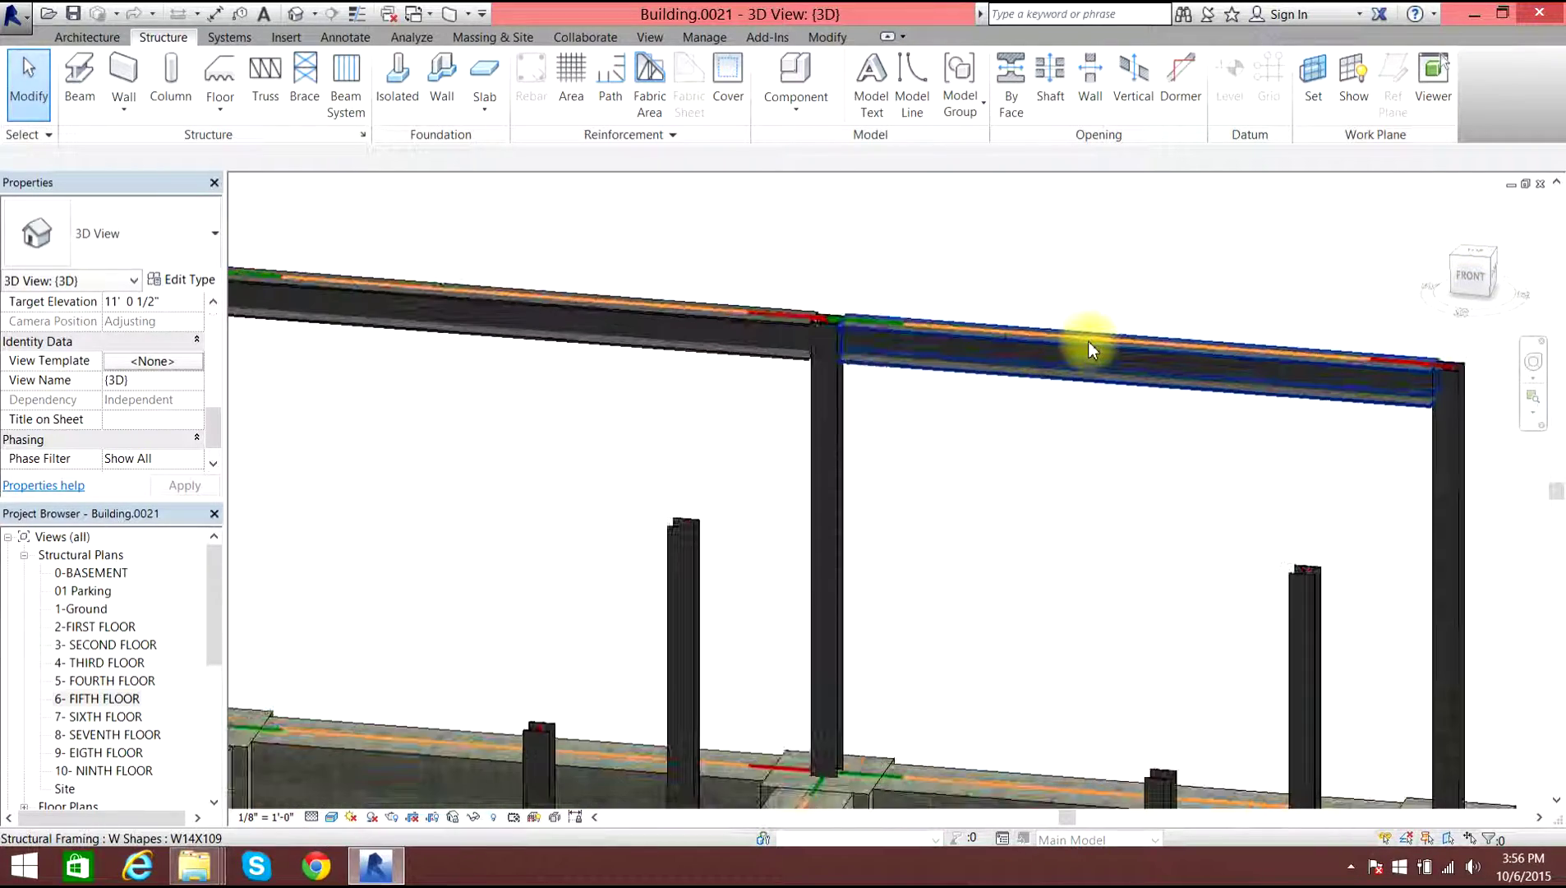
pyautogui.scroll(3, 1088, 341)
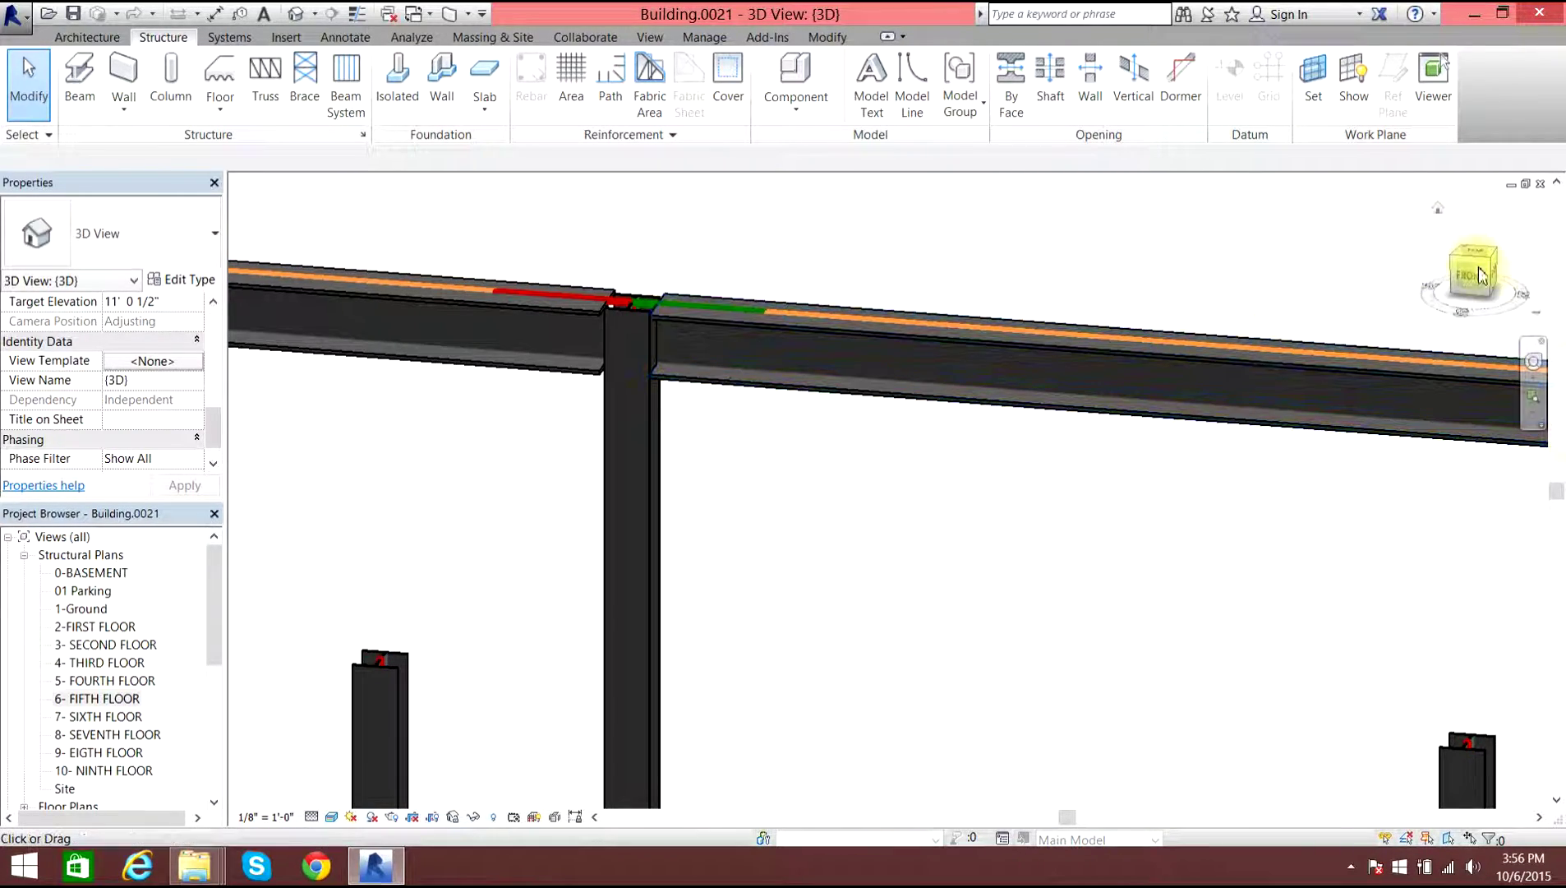
pyautogui.moveTo(1480, 268); pyautogui.dragTo(1470, 271)
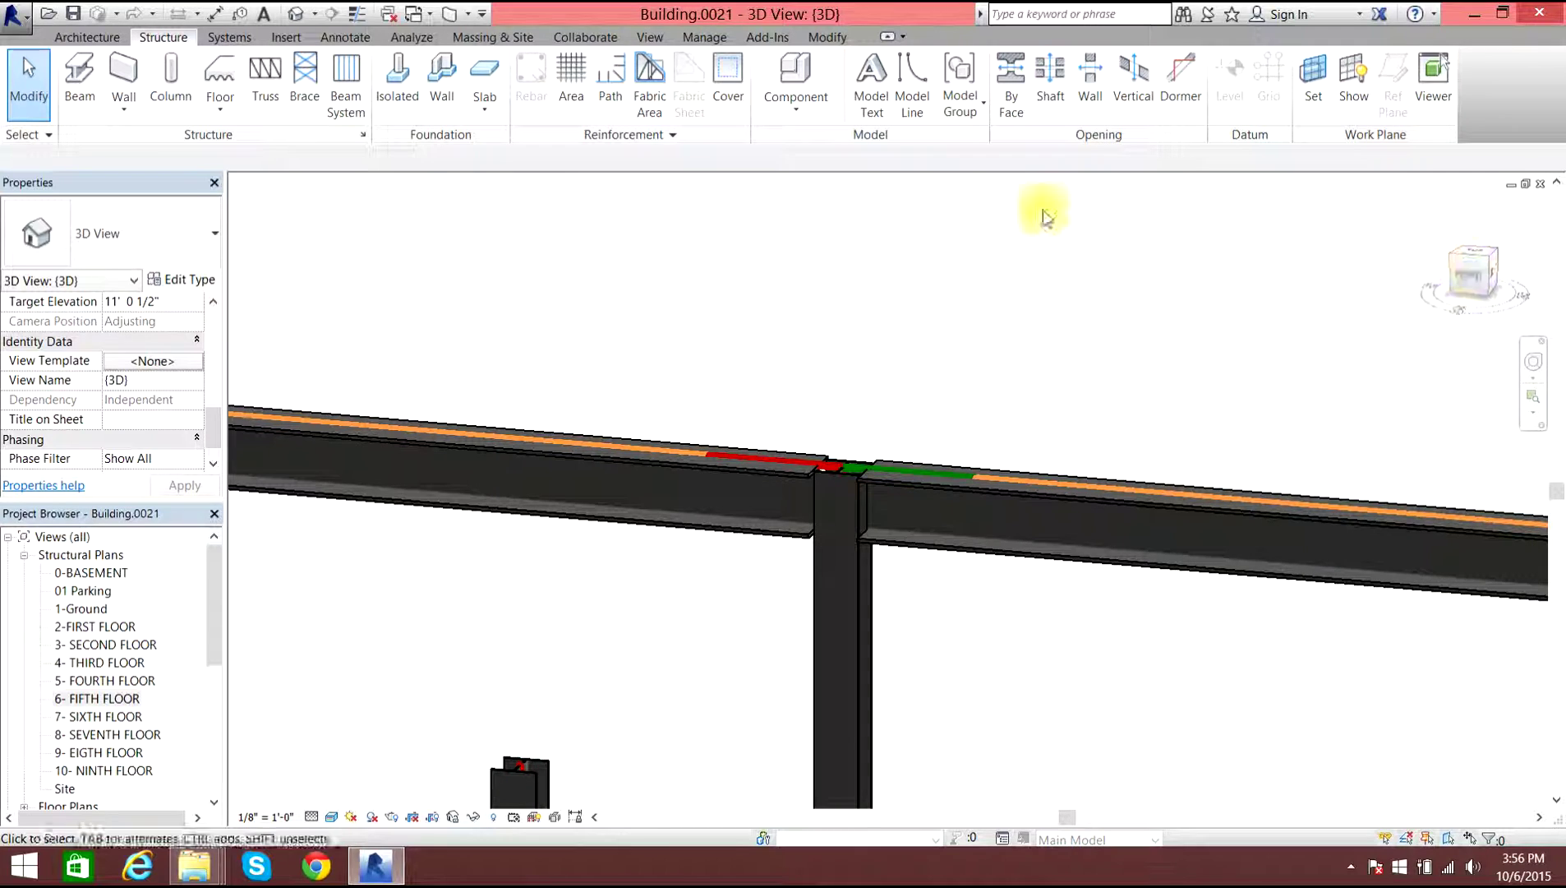
pyautogui.click(1484, 257)
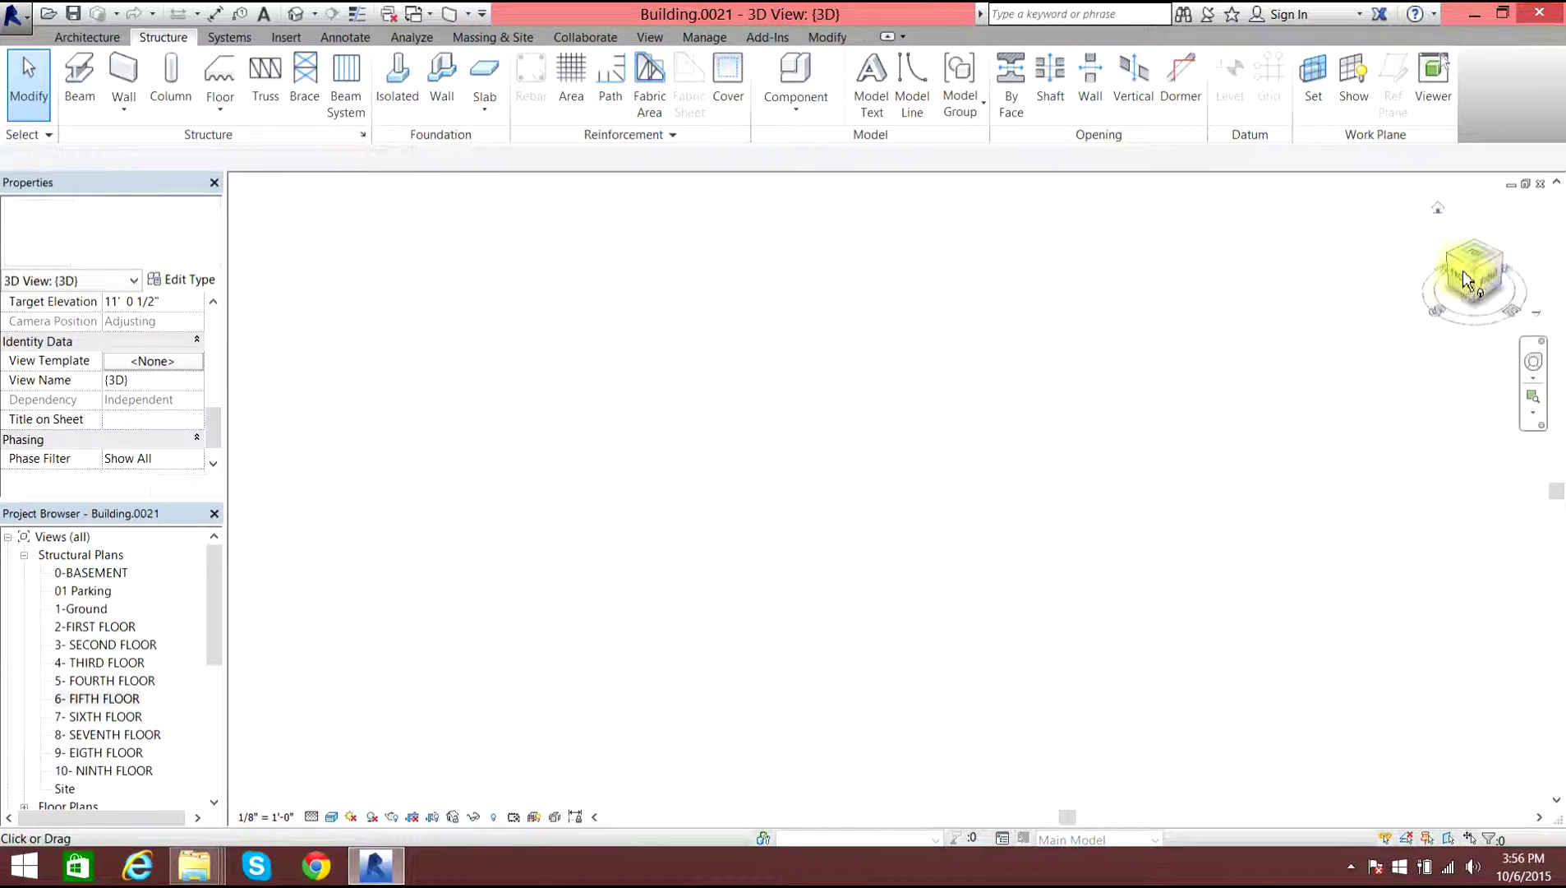
pyautogui.scroll(6, 797, 470)
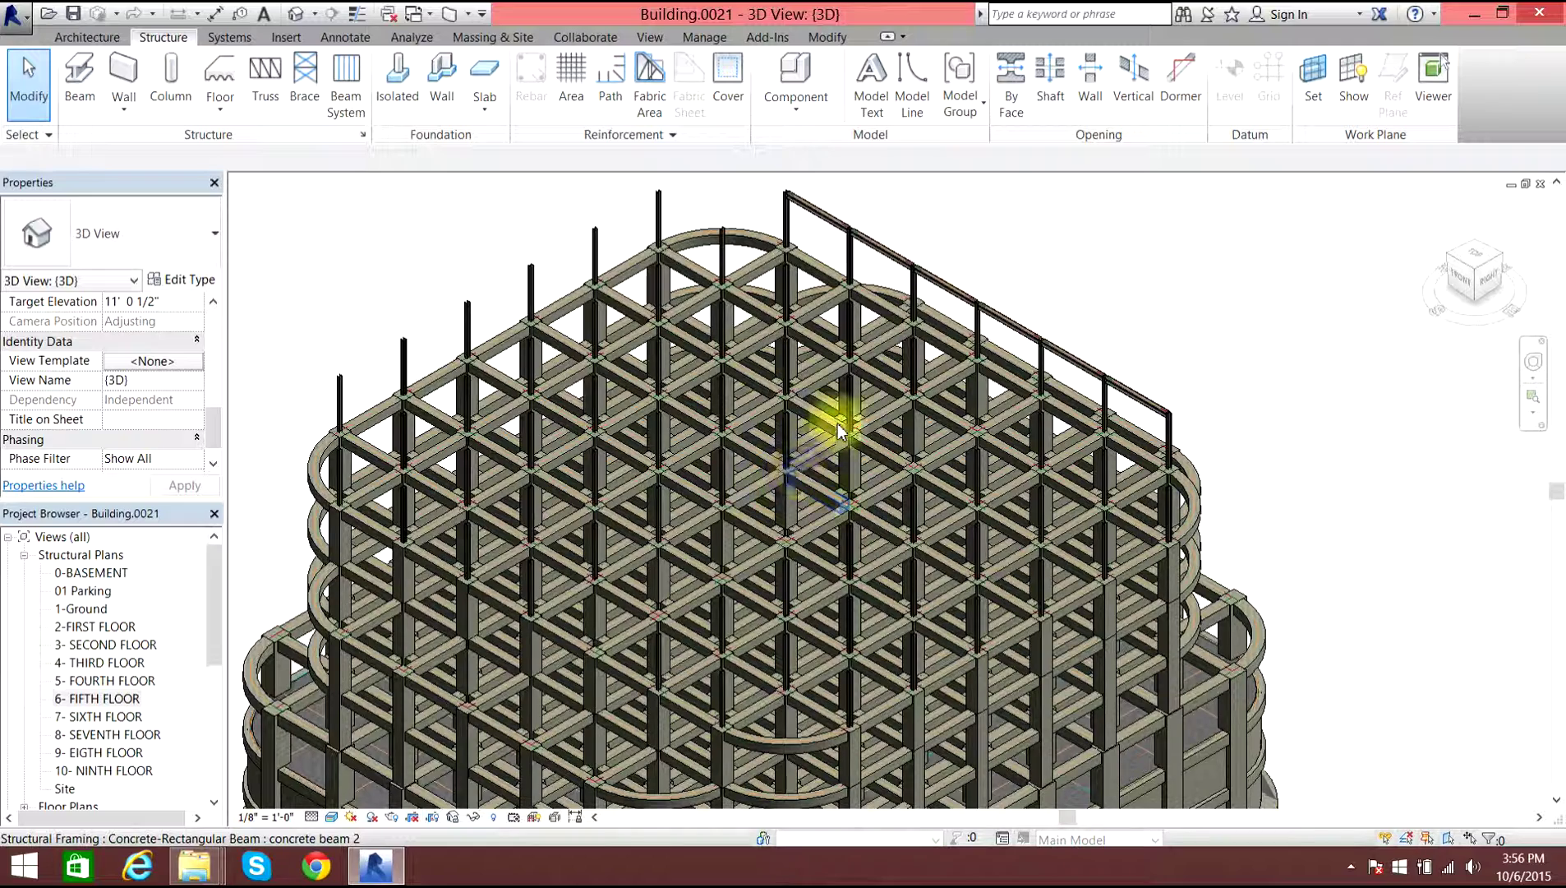
pyautogui.scroll(-4, 838, 420)
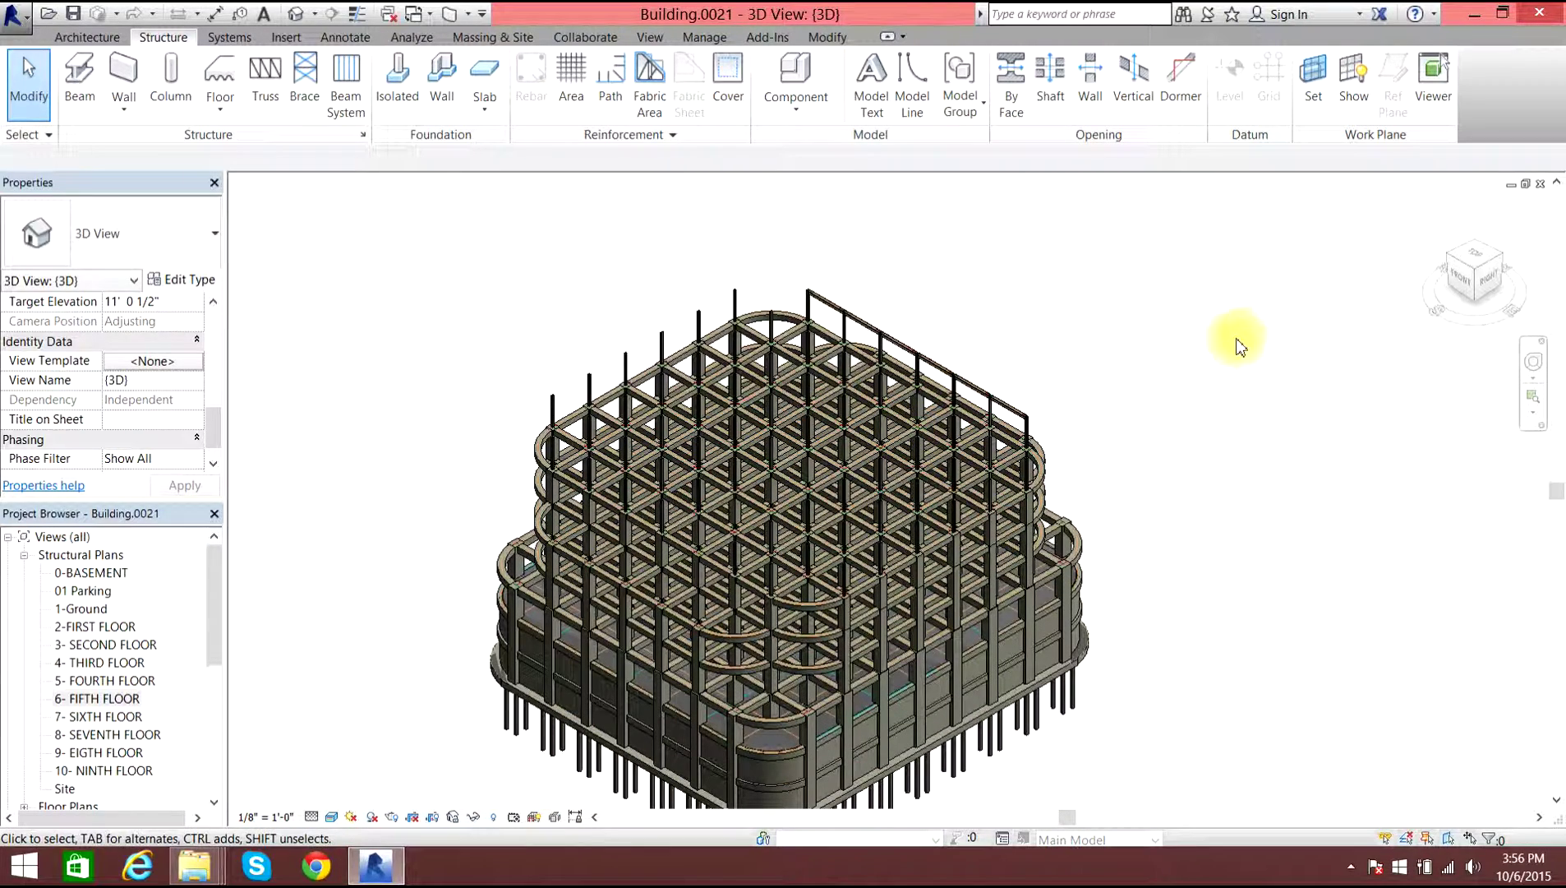